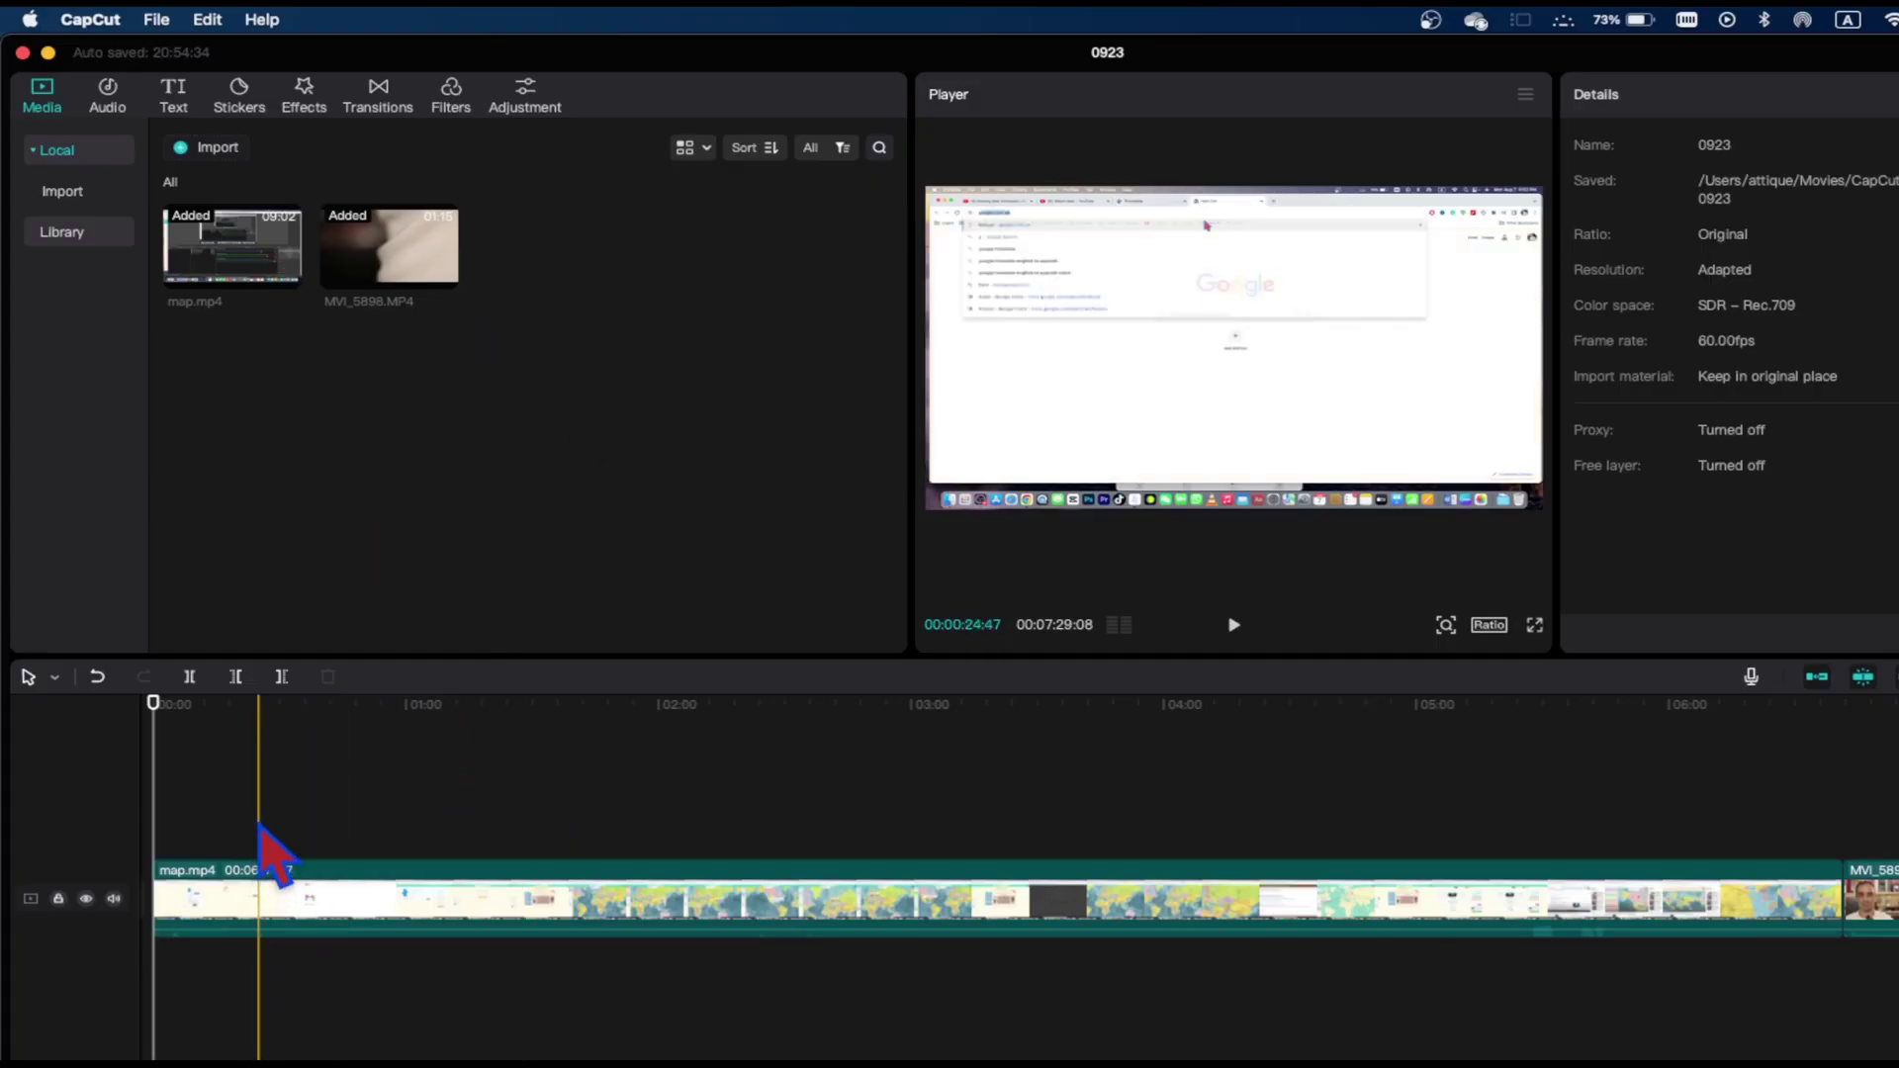
# Copy the map.mp4 clip and paste it onto a new track above the original.
pyautogui.click(298, 926)
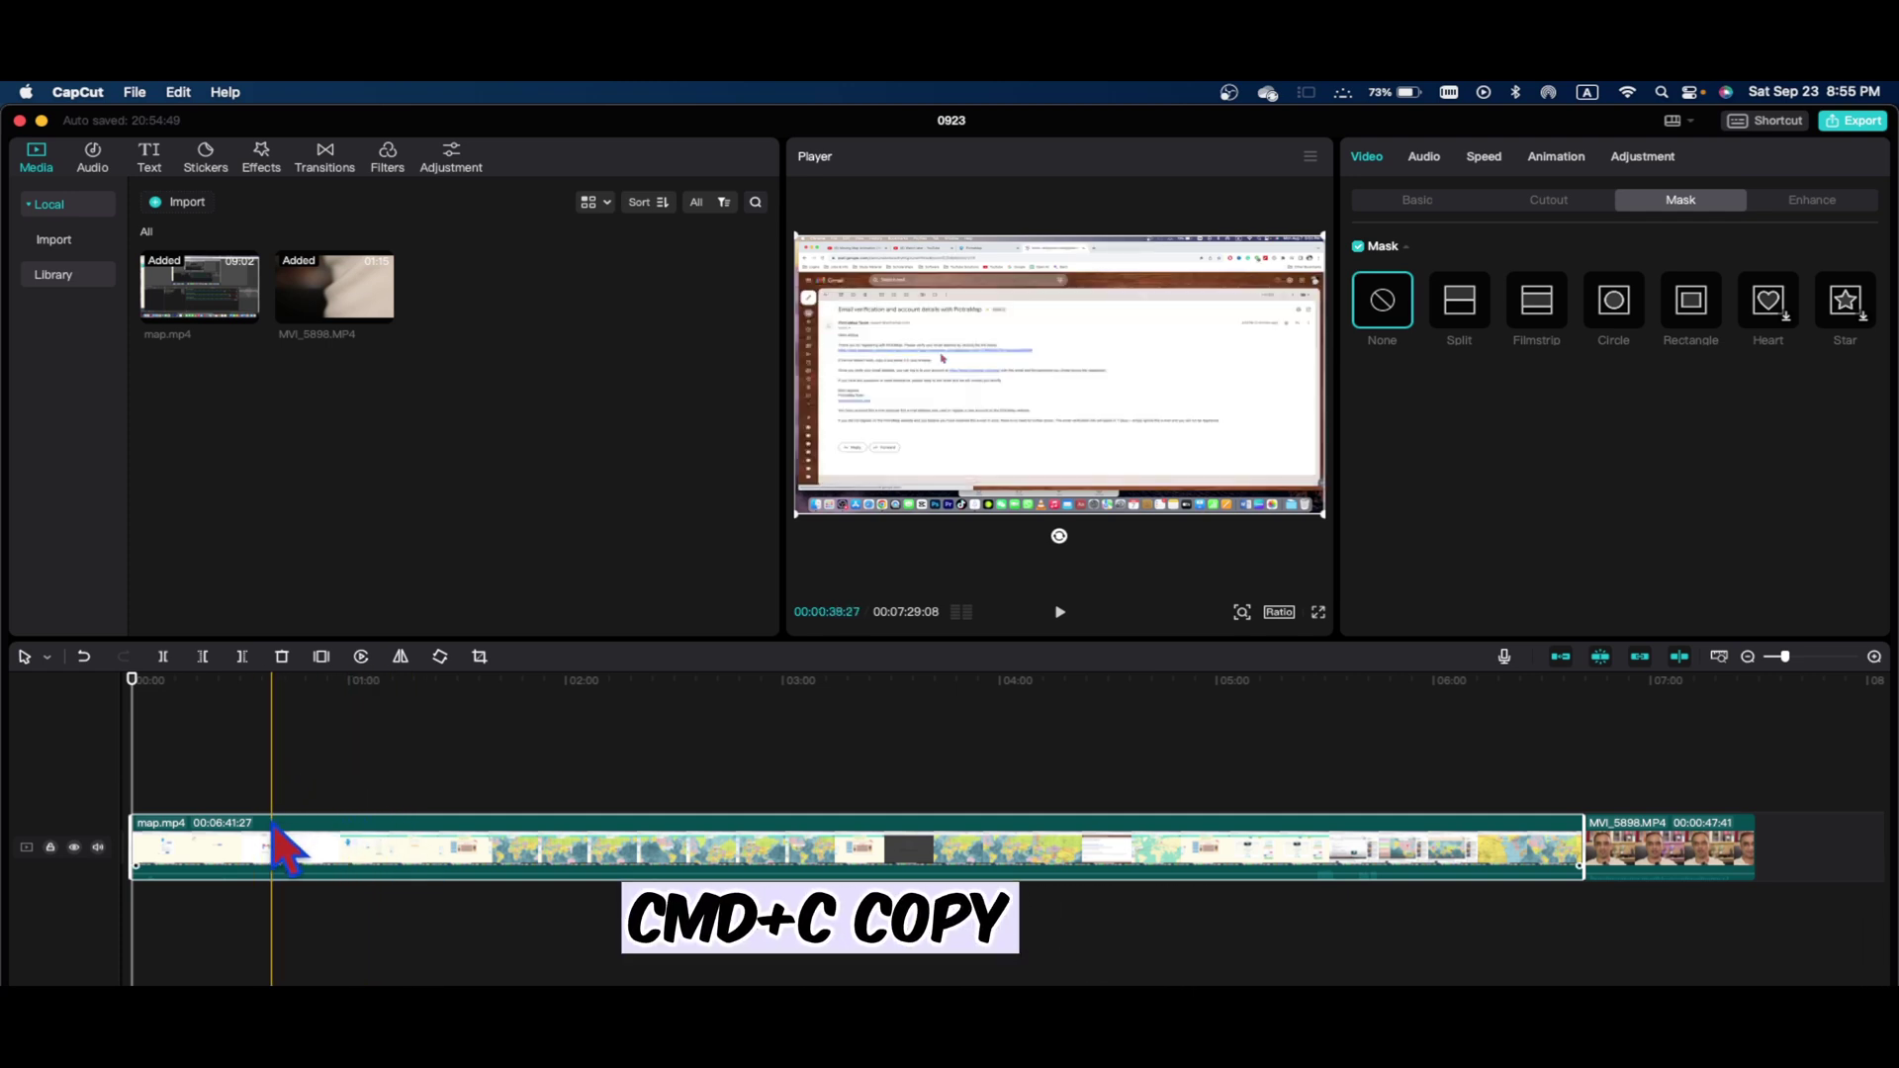
pyautogui.click(157, 763)
pyautogui.press('super+v')
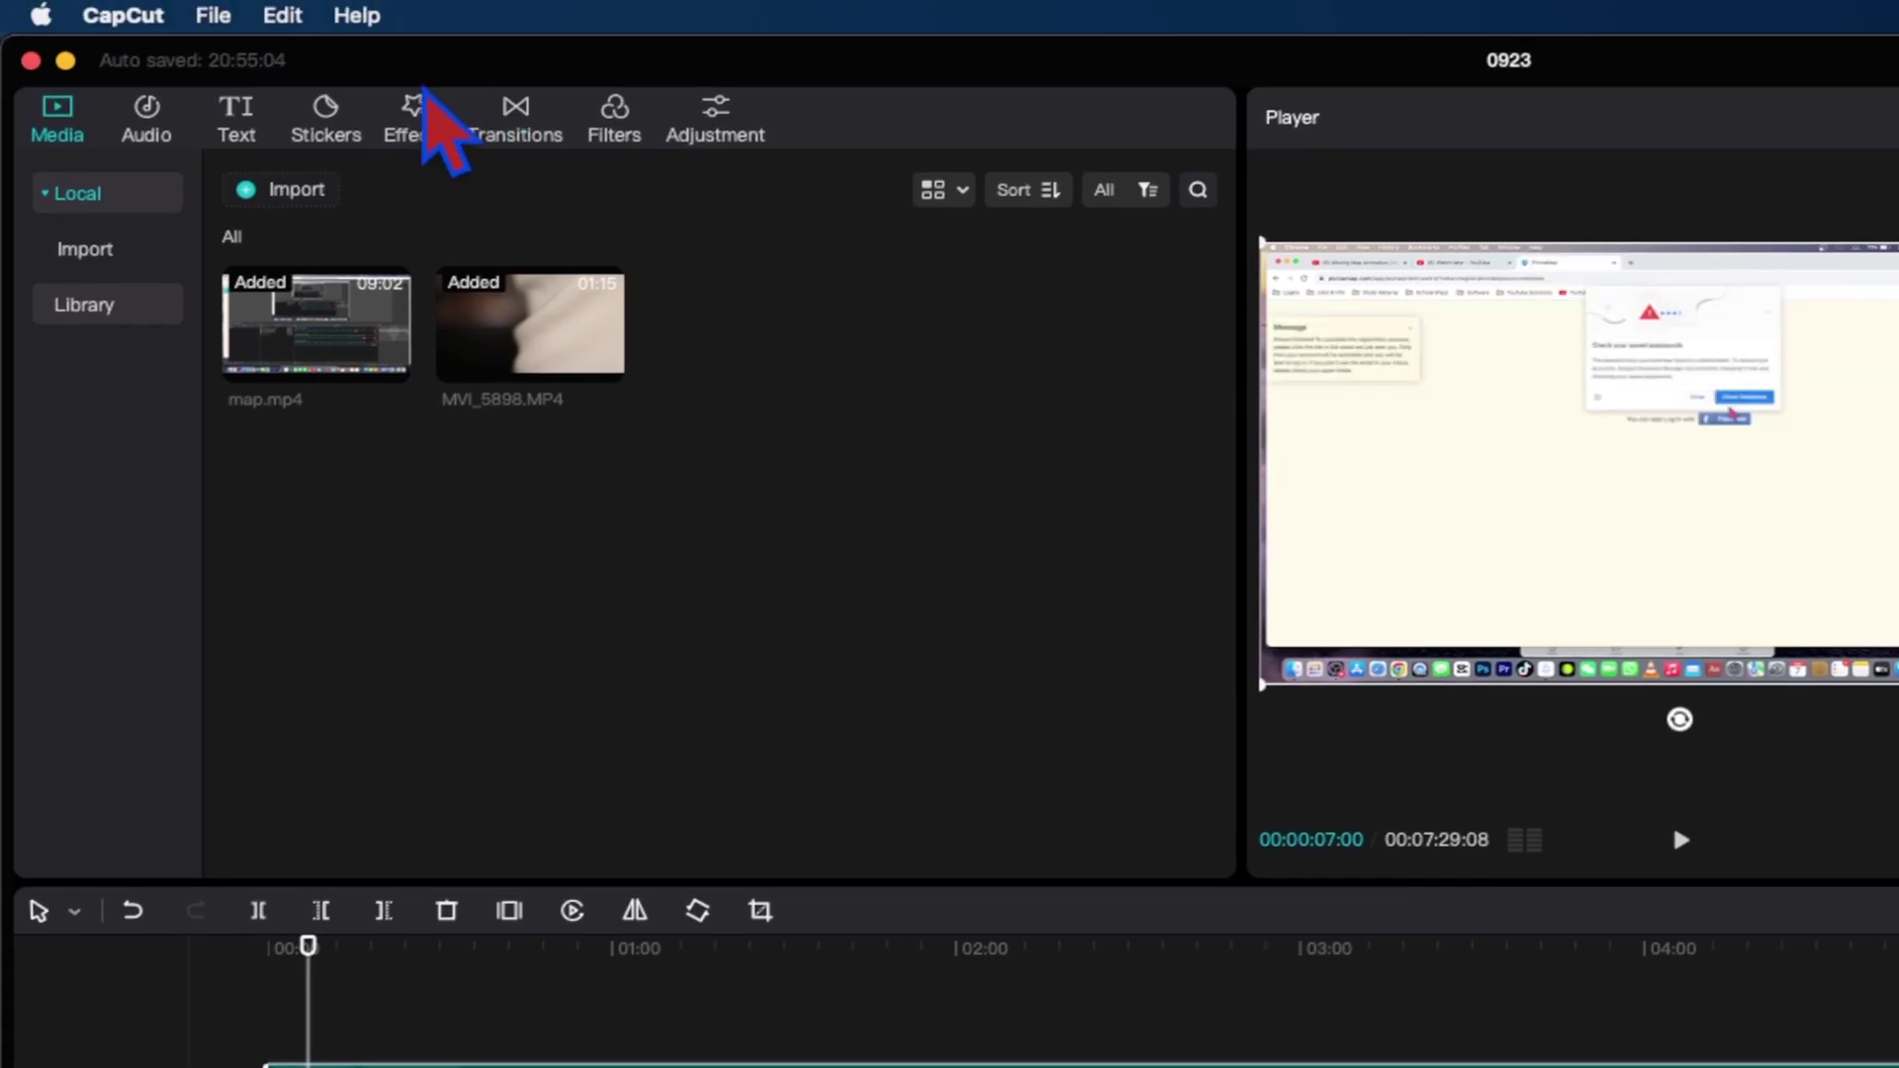
# Replace the standalone Blur effect track with Blur on the upper map.mp4 clip at strength 14.
pyautogui.click(416, 120)
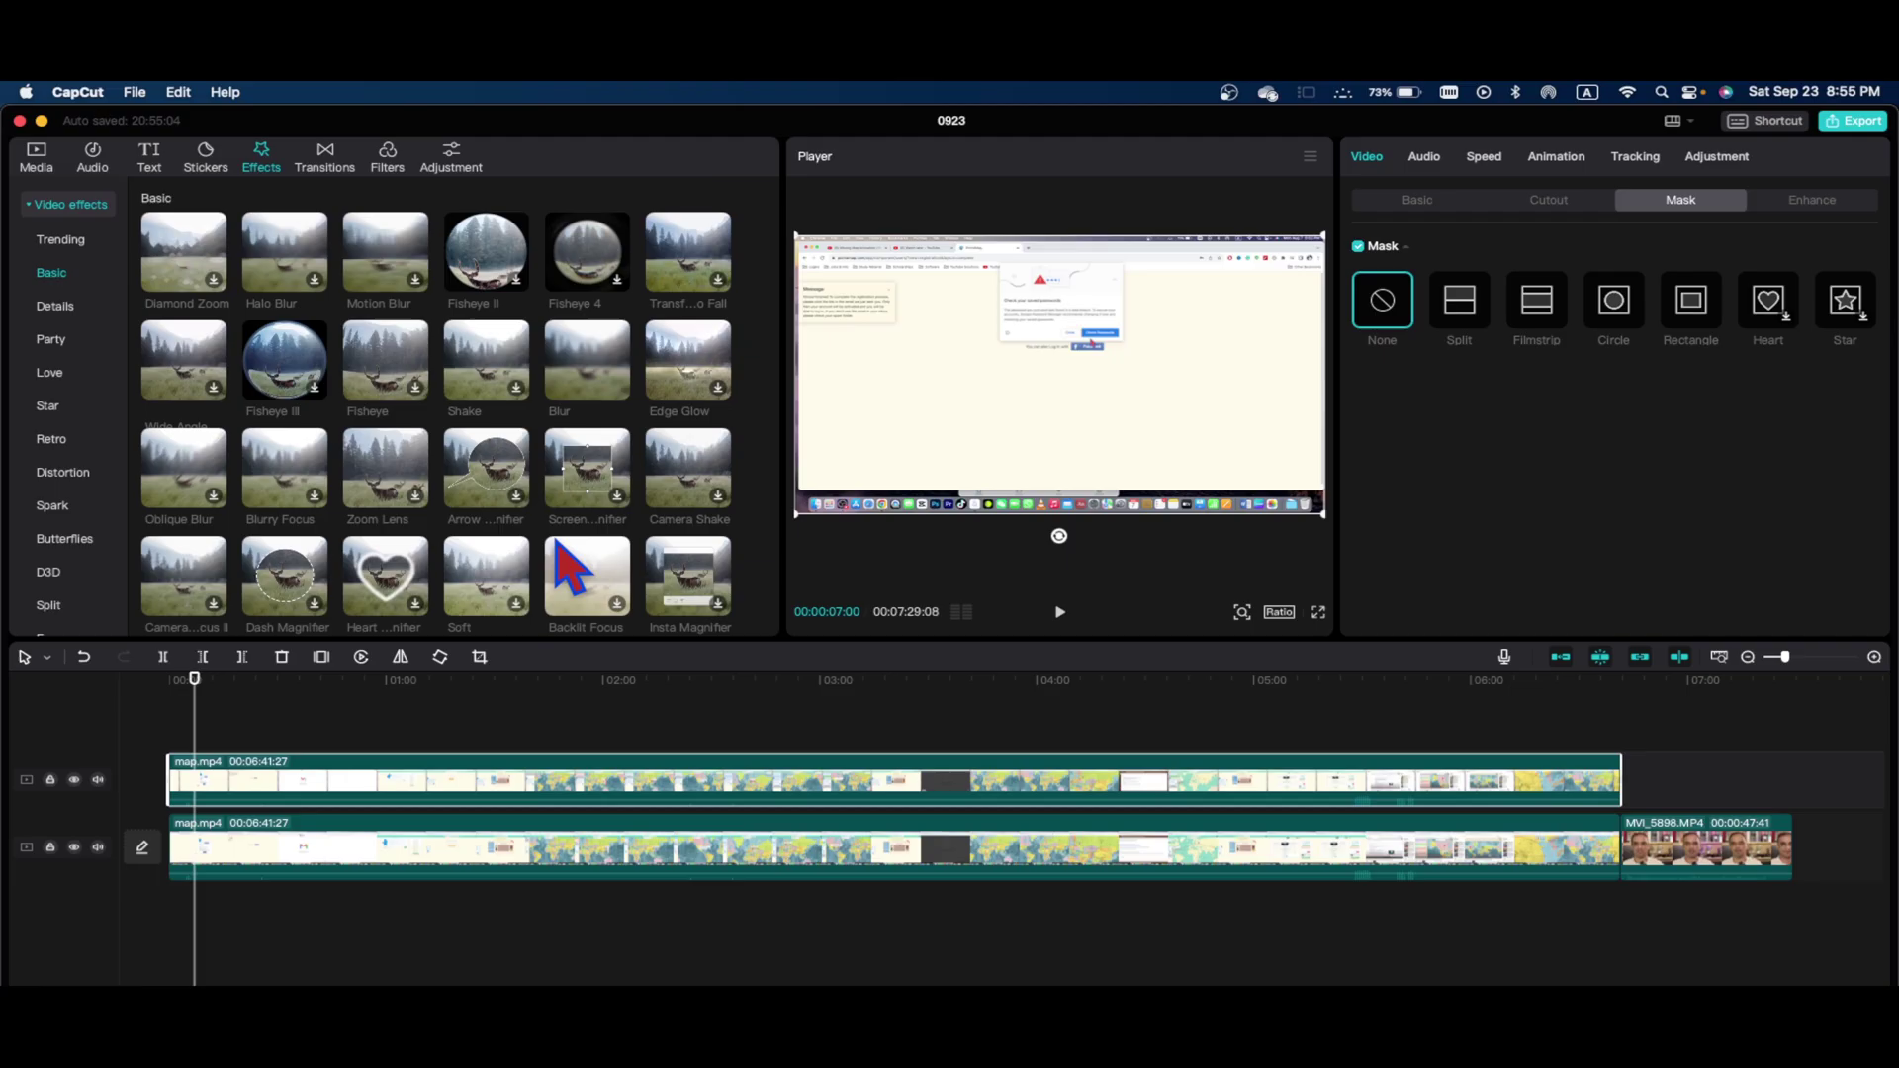
pyautogui.moveTo(592, 373); pyautogui.dragTo(525, 740)
pyautogui.click(519, 747)
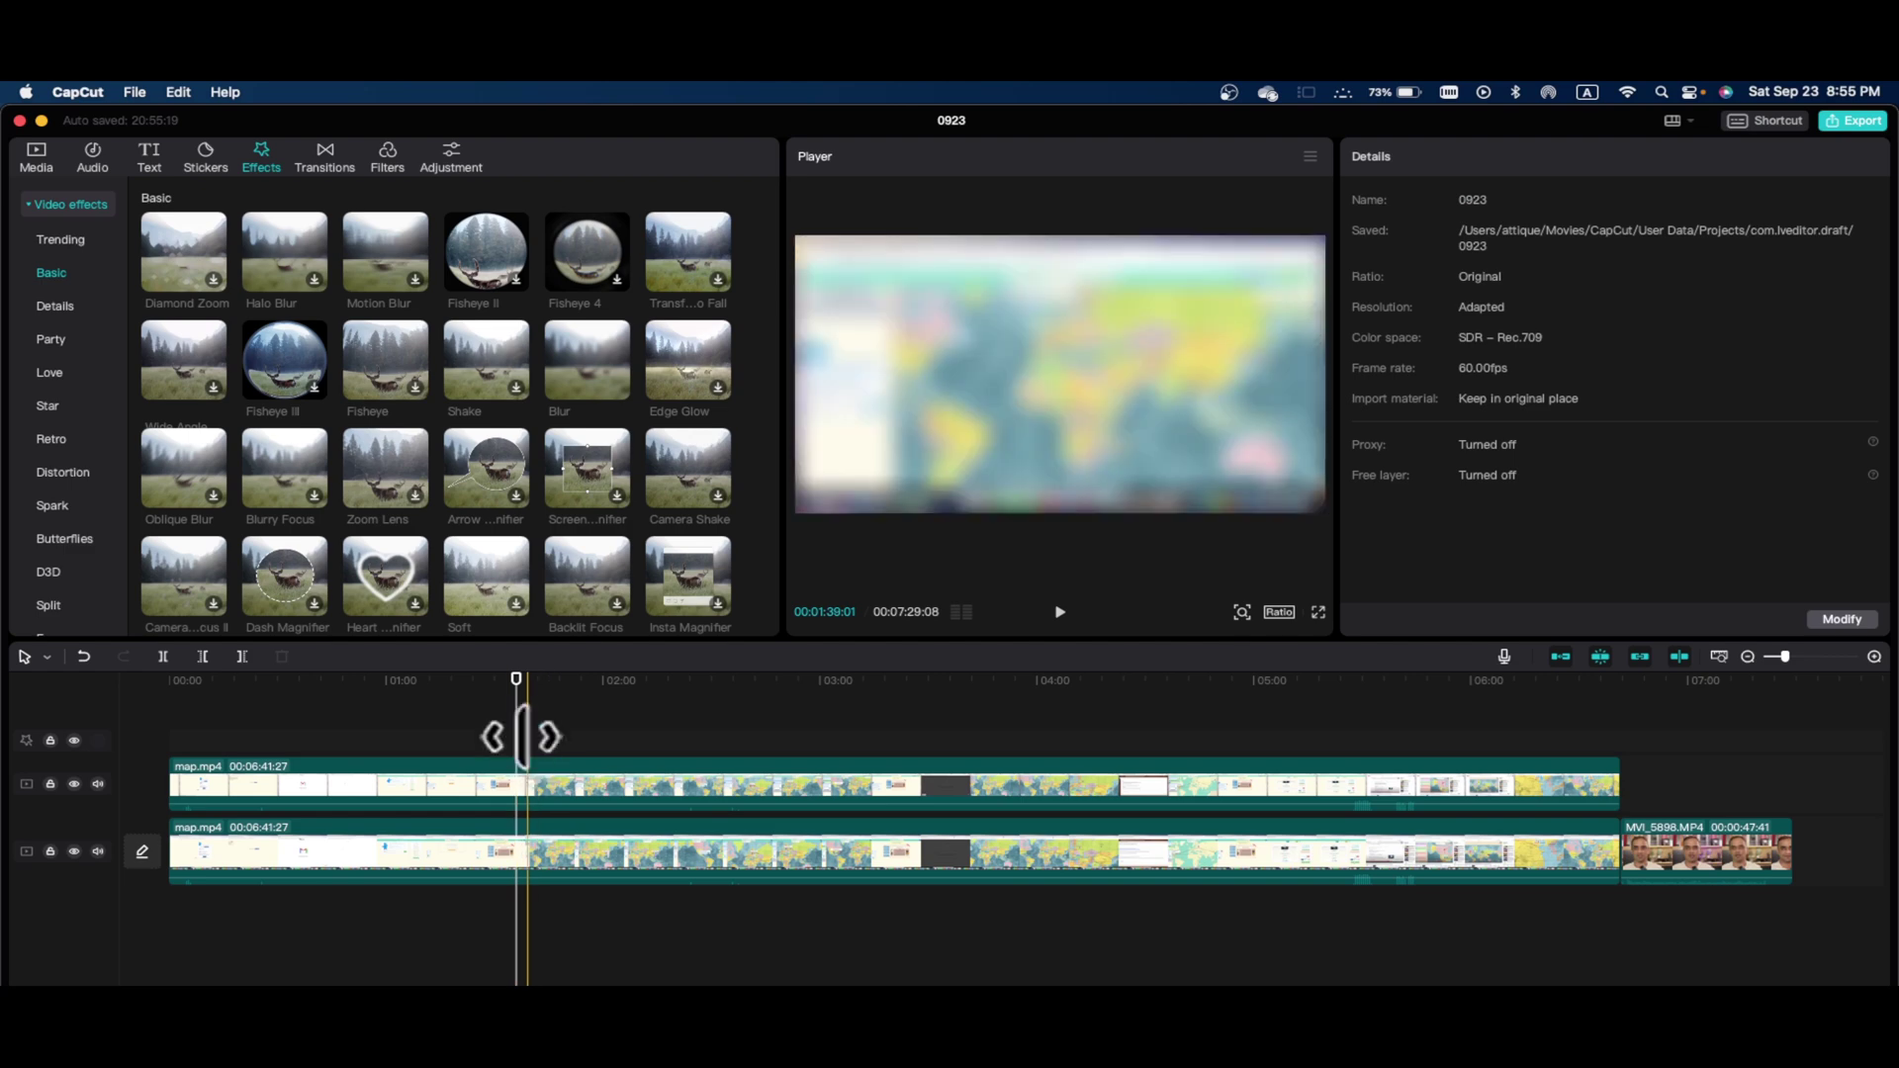
pyautogui.click(519, 740)
pyautogui.click(554, 792)
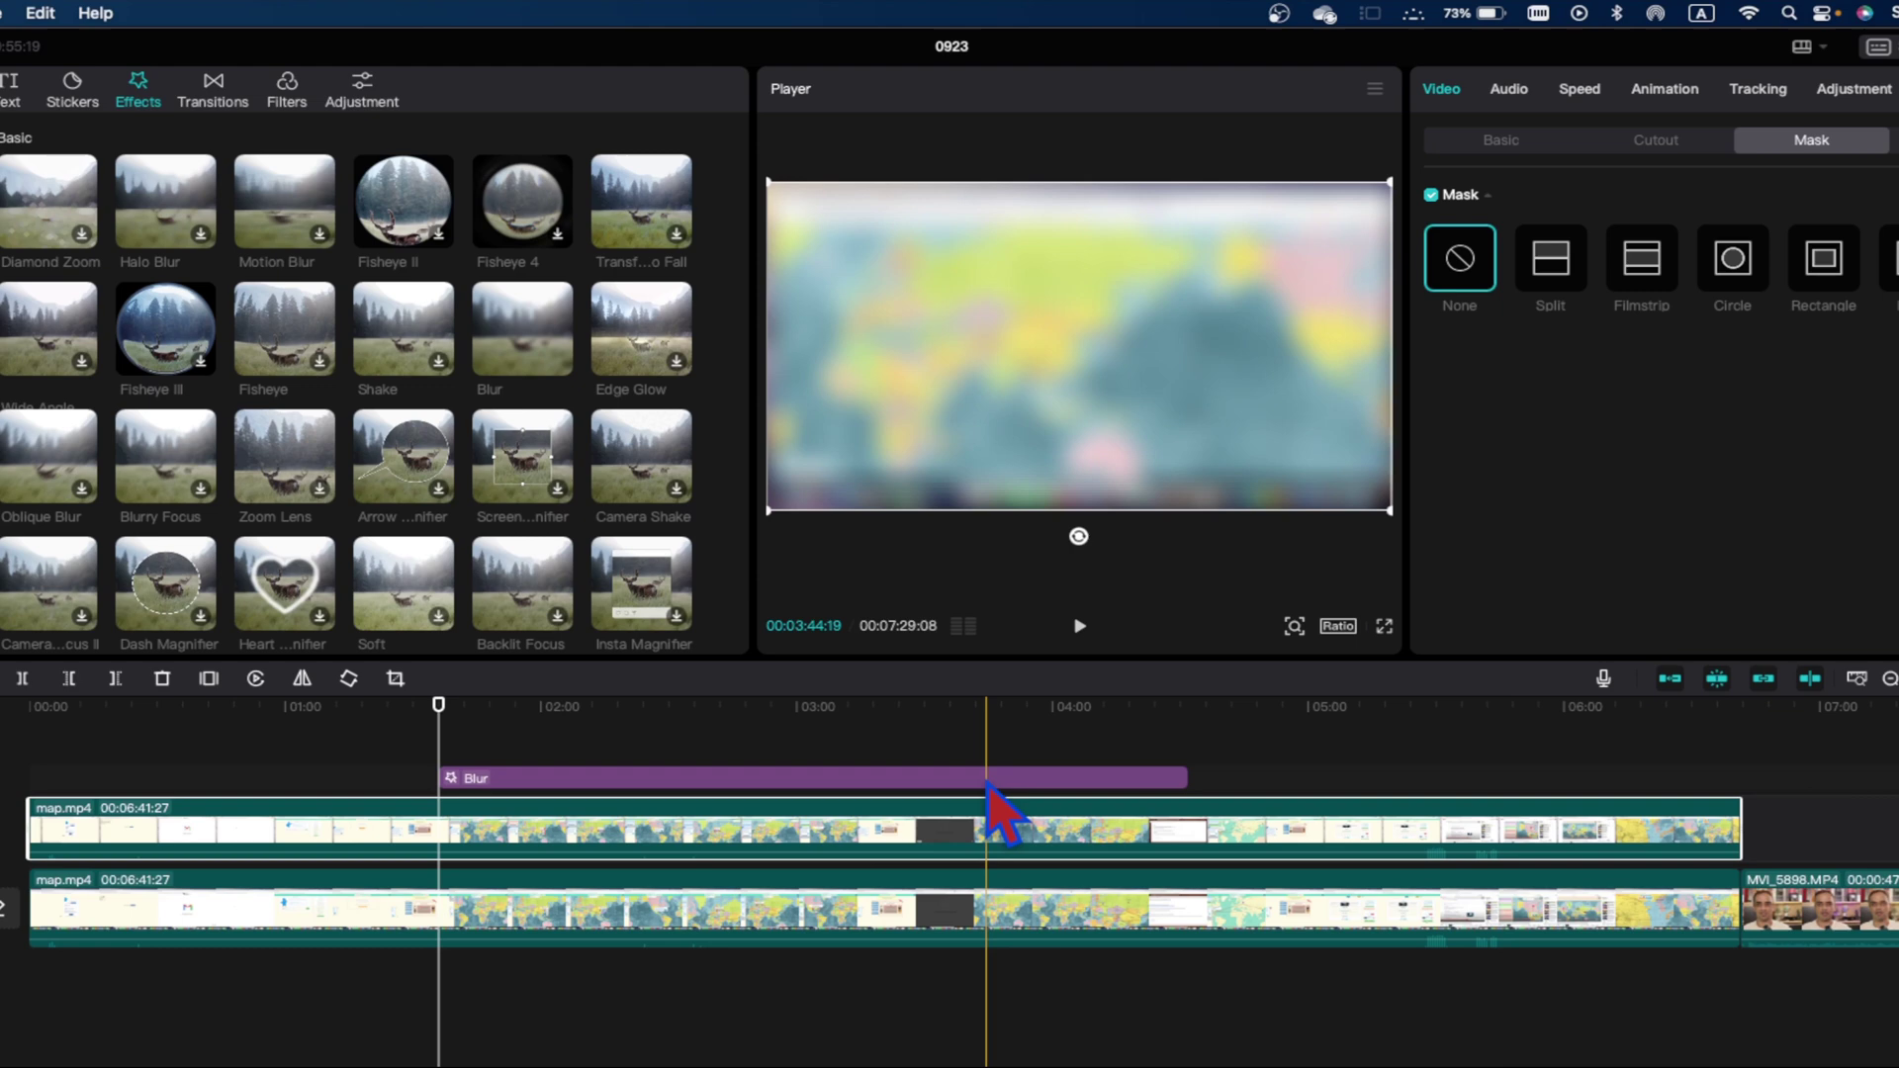
pyautogui.click(987, 780)
pyautogui.press('Delete')
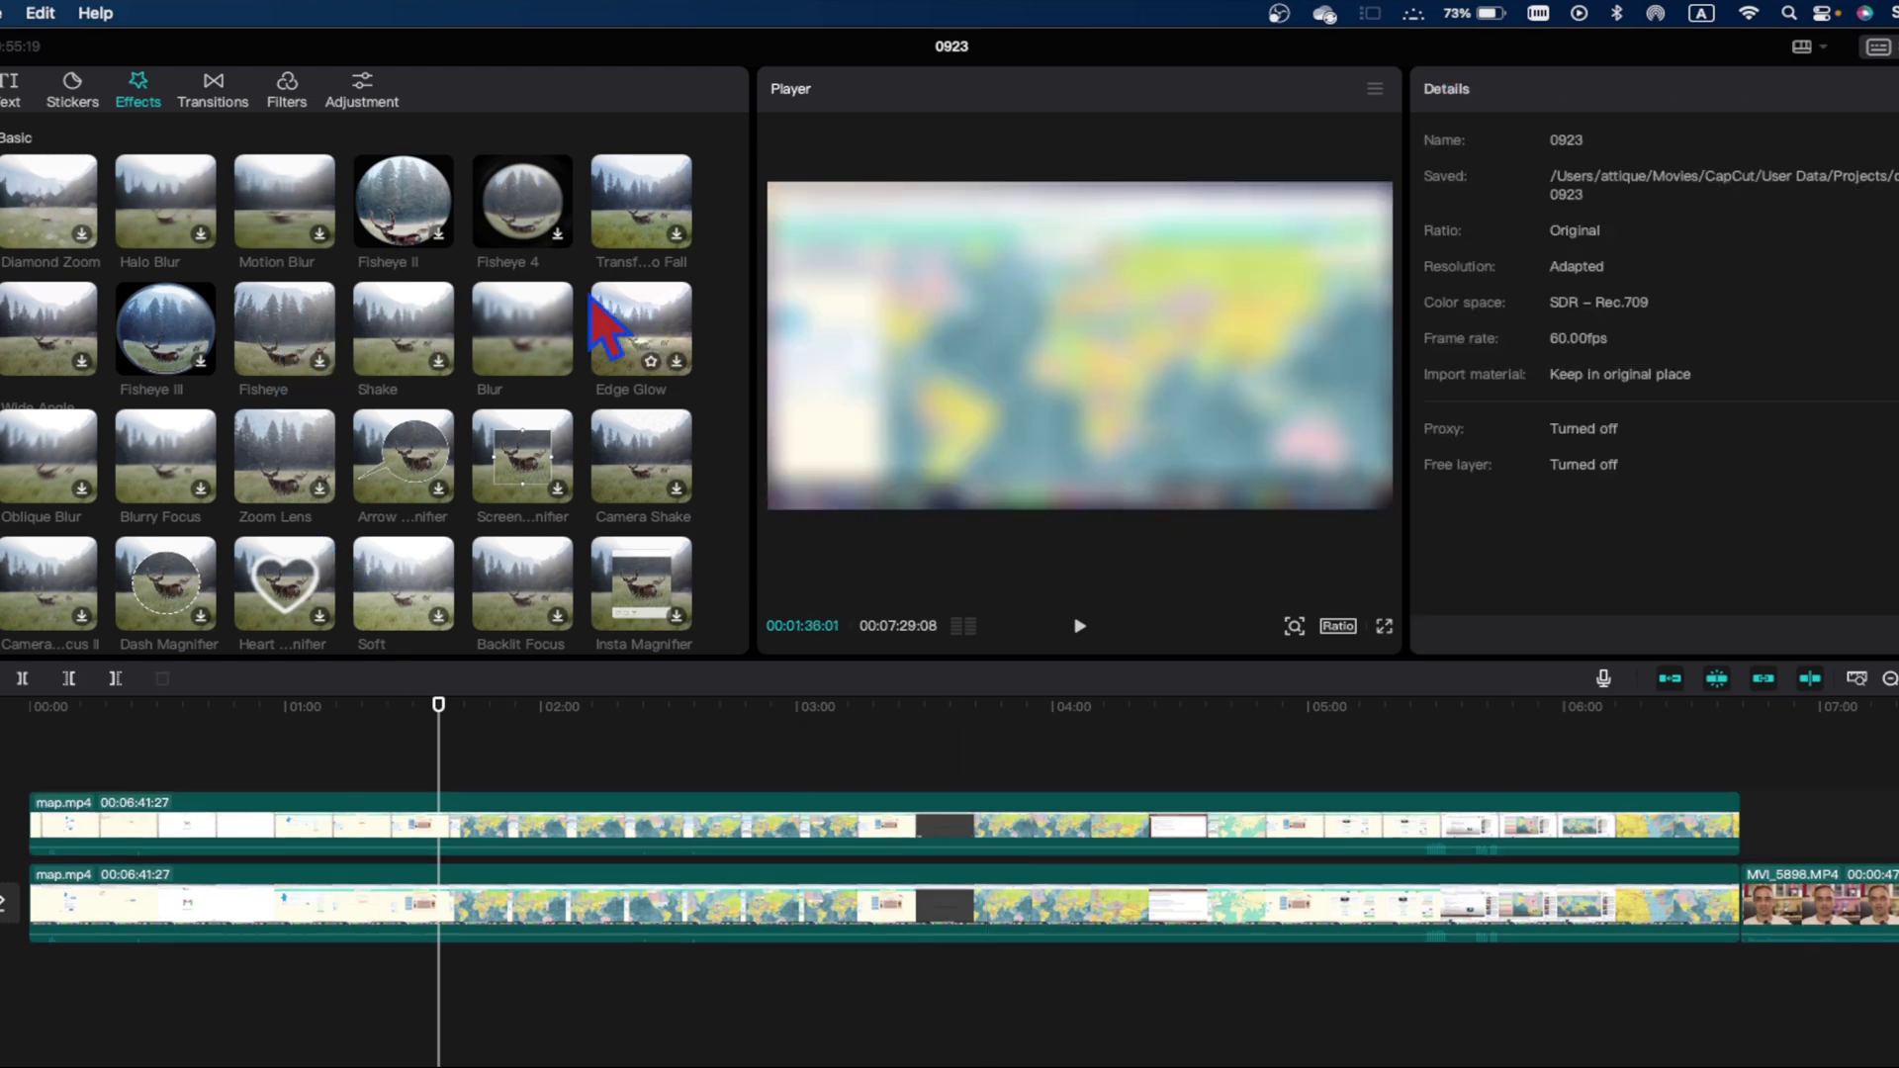
pyautogui.moveTo(521, 351); pyautogui.dragTo(56, 833)
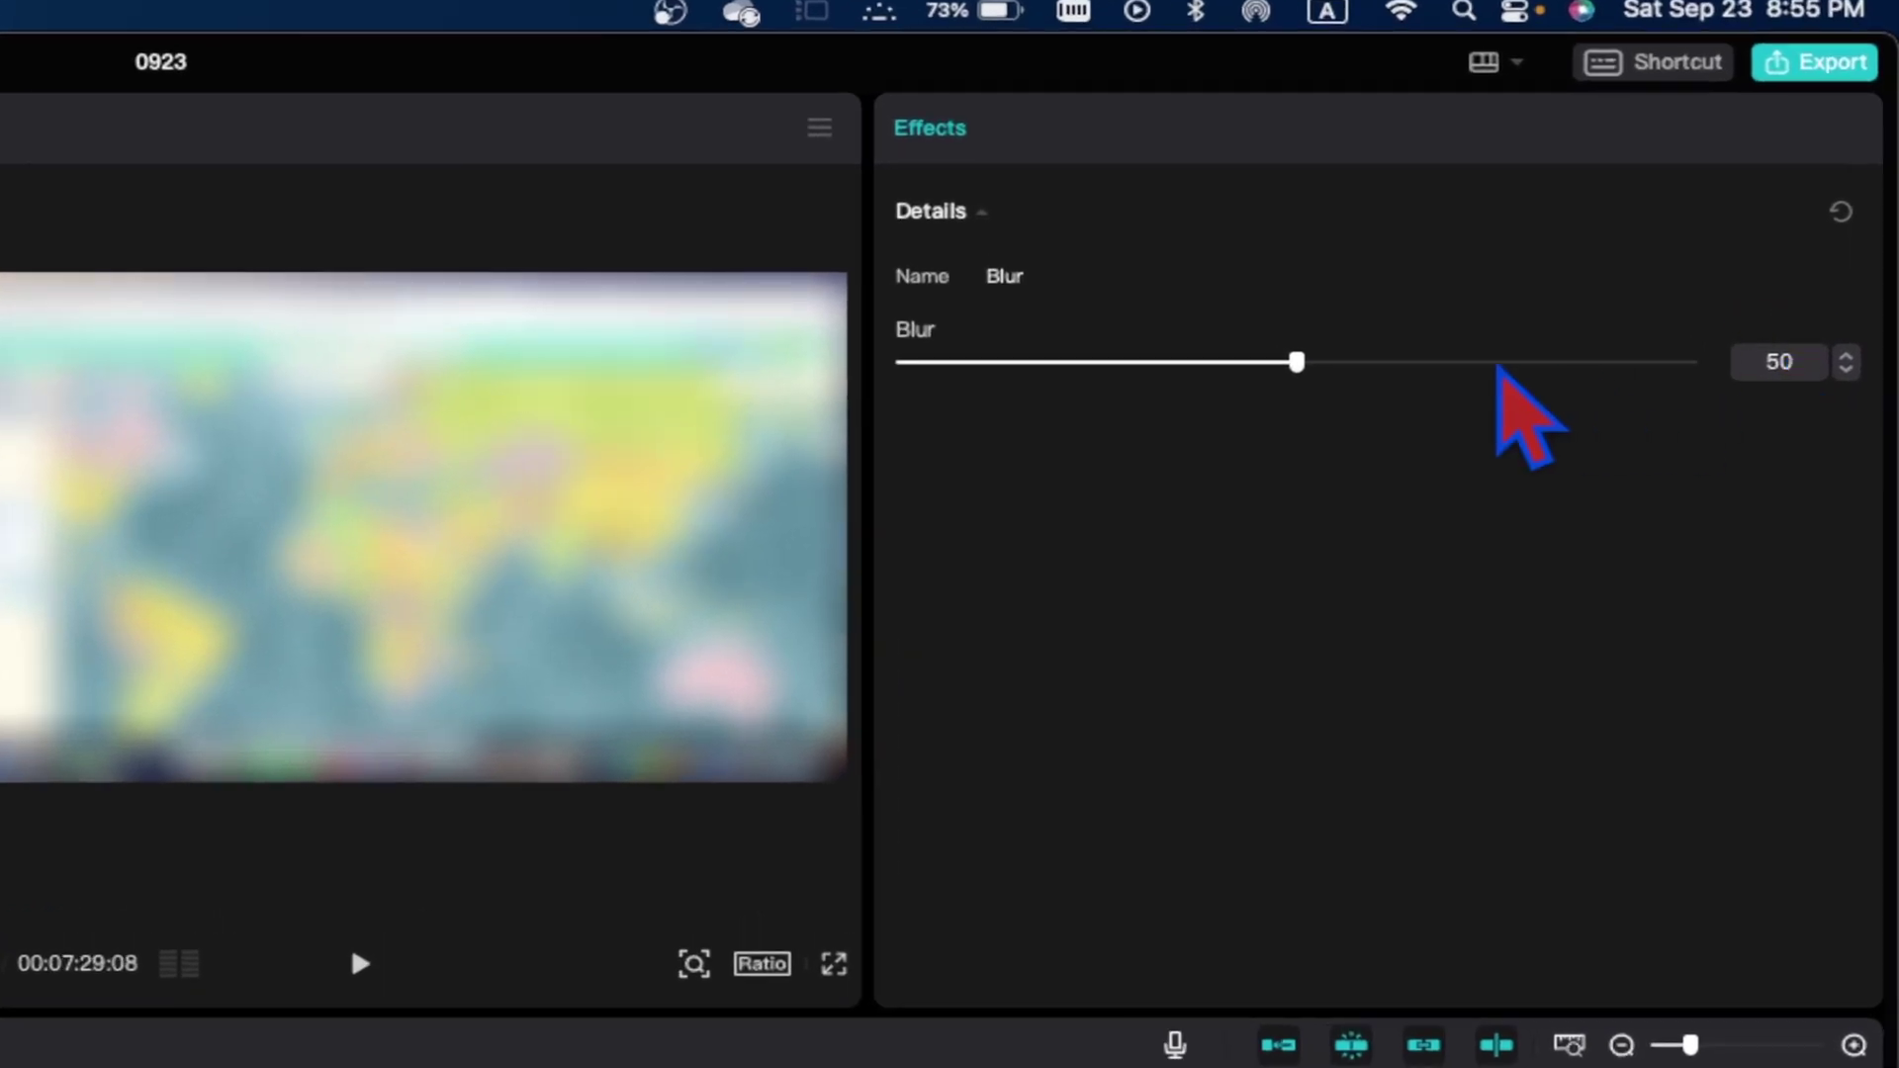
pyautogui.moveTo(1294, 362); pyautogui.dragTo(1055, 401)
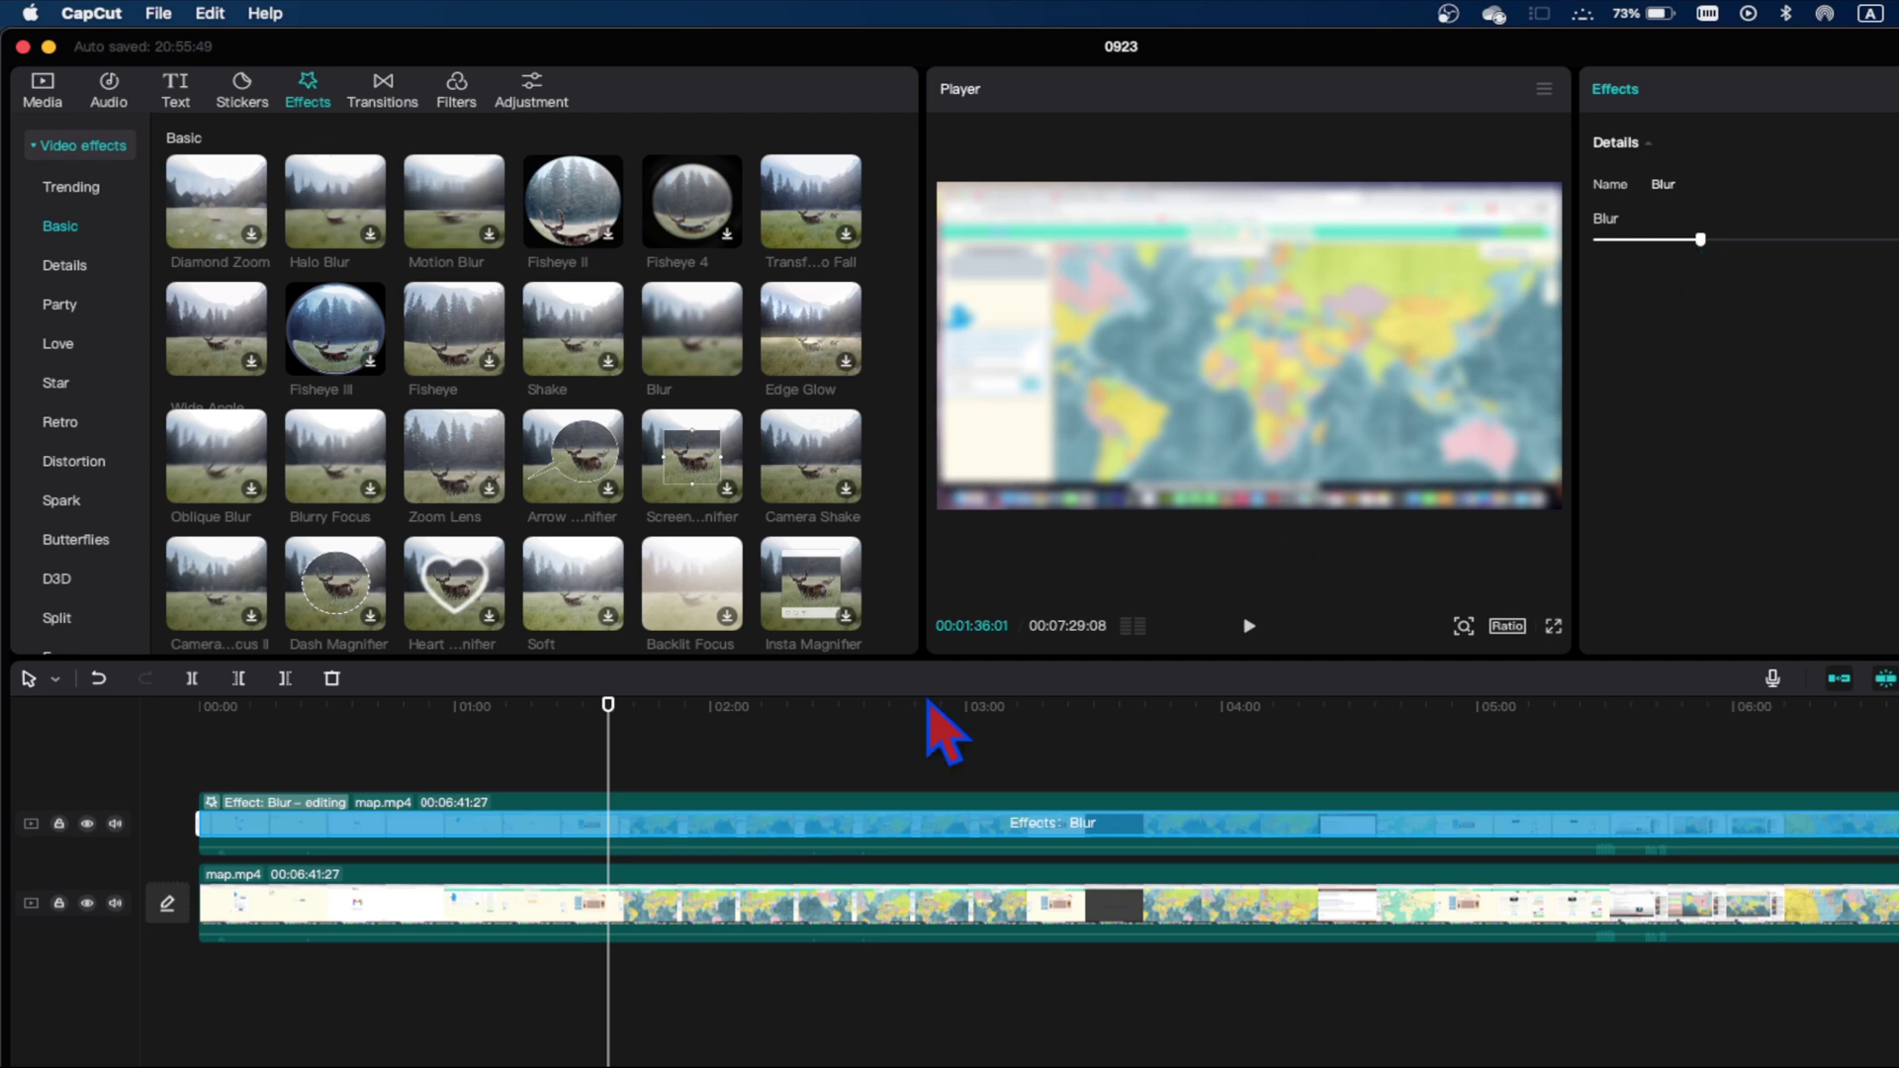
# Give the blurred upper map.mp4 copy a Split mask with its line rotated to -97°.
pyautogui.moveTo(611, 781); pyautogui.dragTo(270, 774)
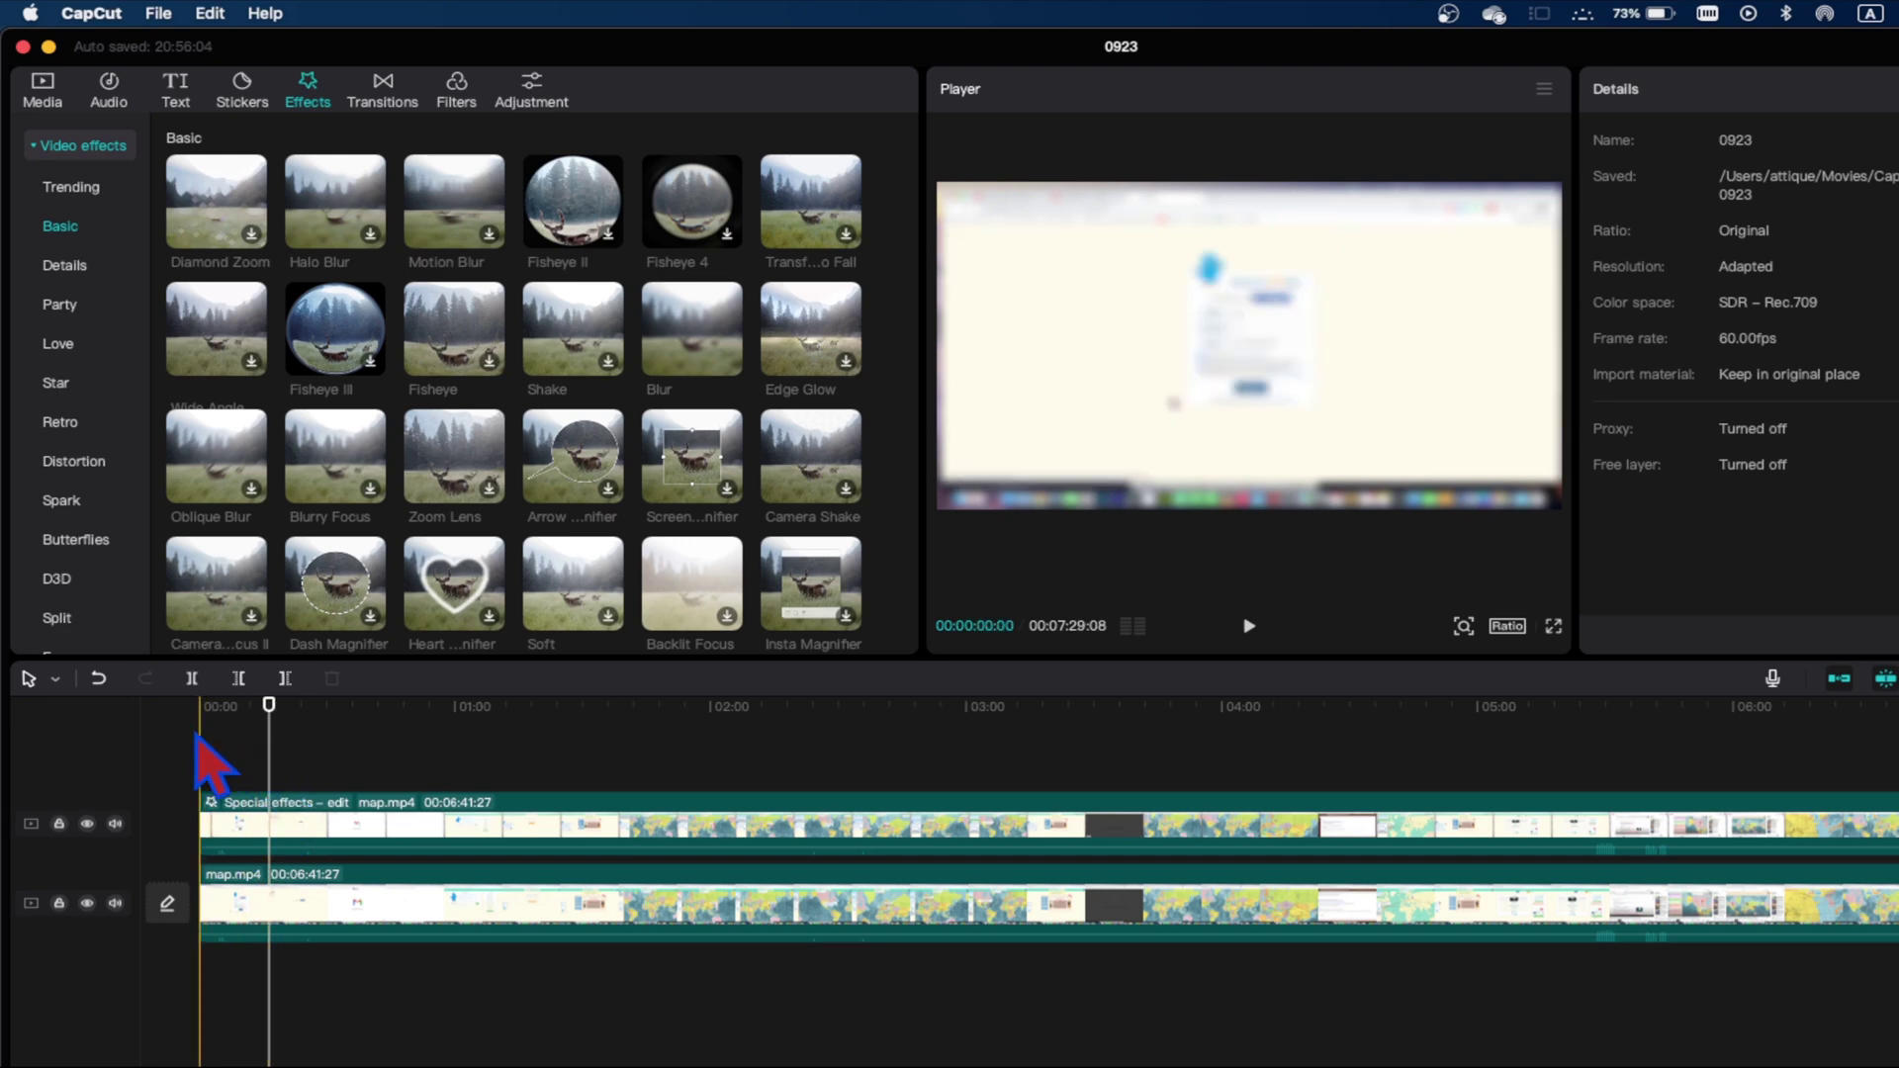
pyautogui.click(276, 829)
pyautogui.moveTo(269, 768); pyautogui.dragTo(45, 747)
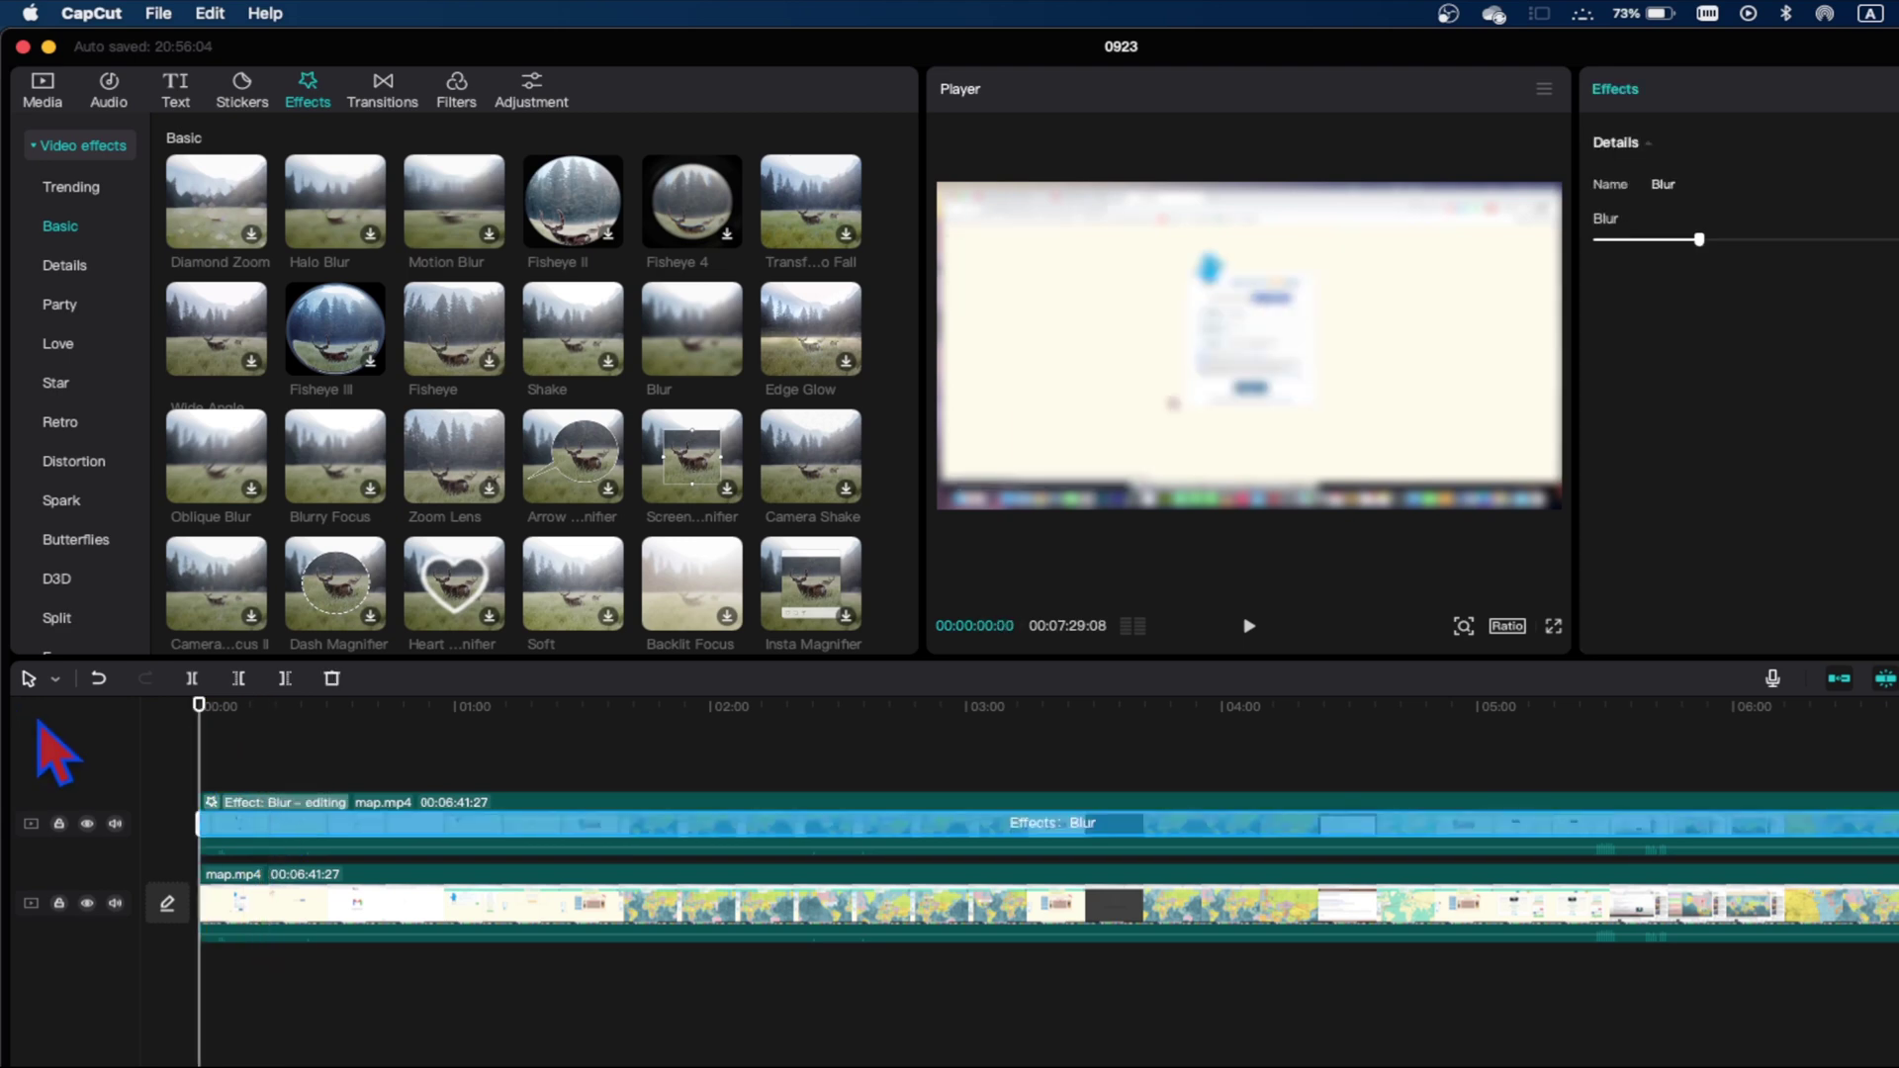
pyautogui.click(179, 696)
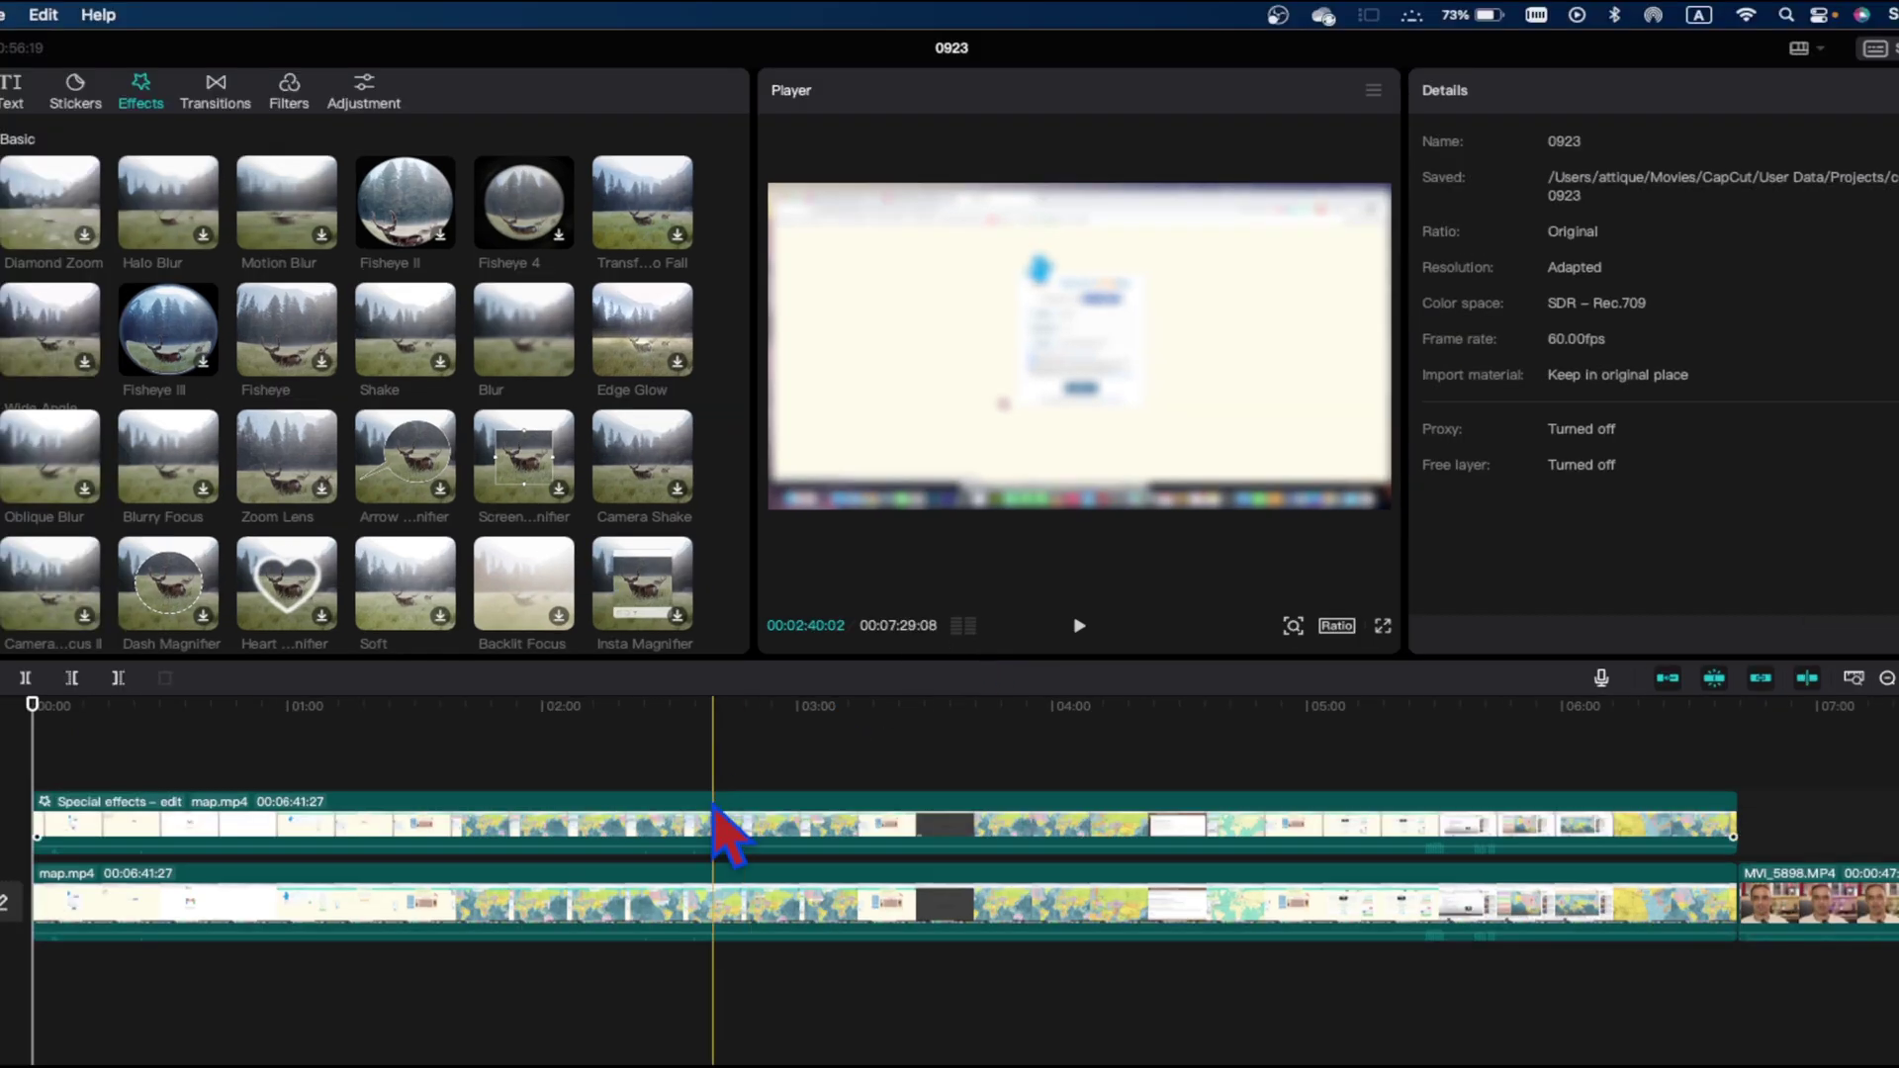
pyautogui.click(716, 821)
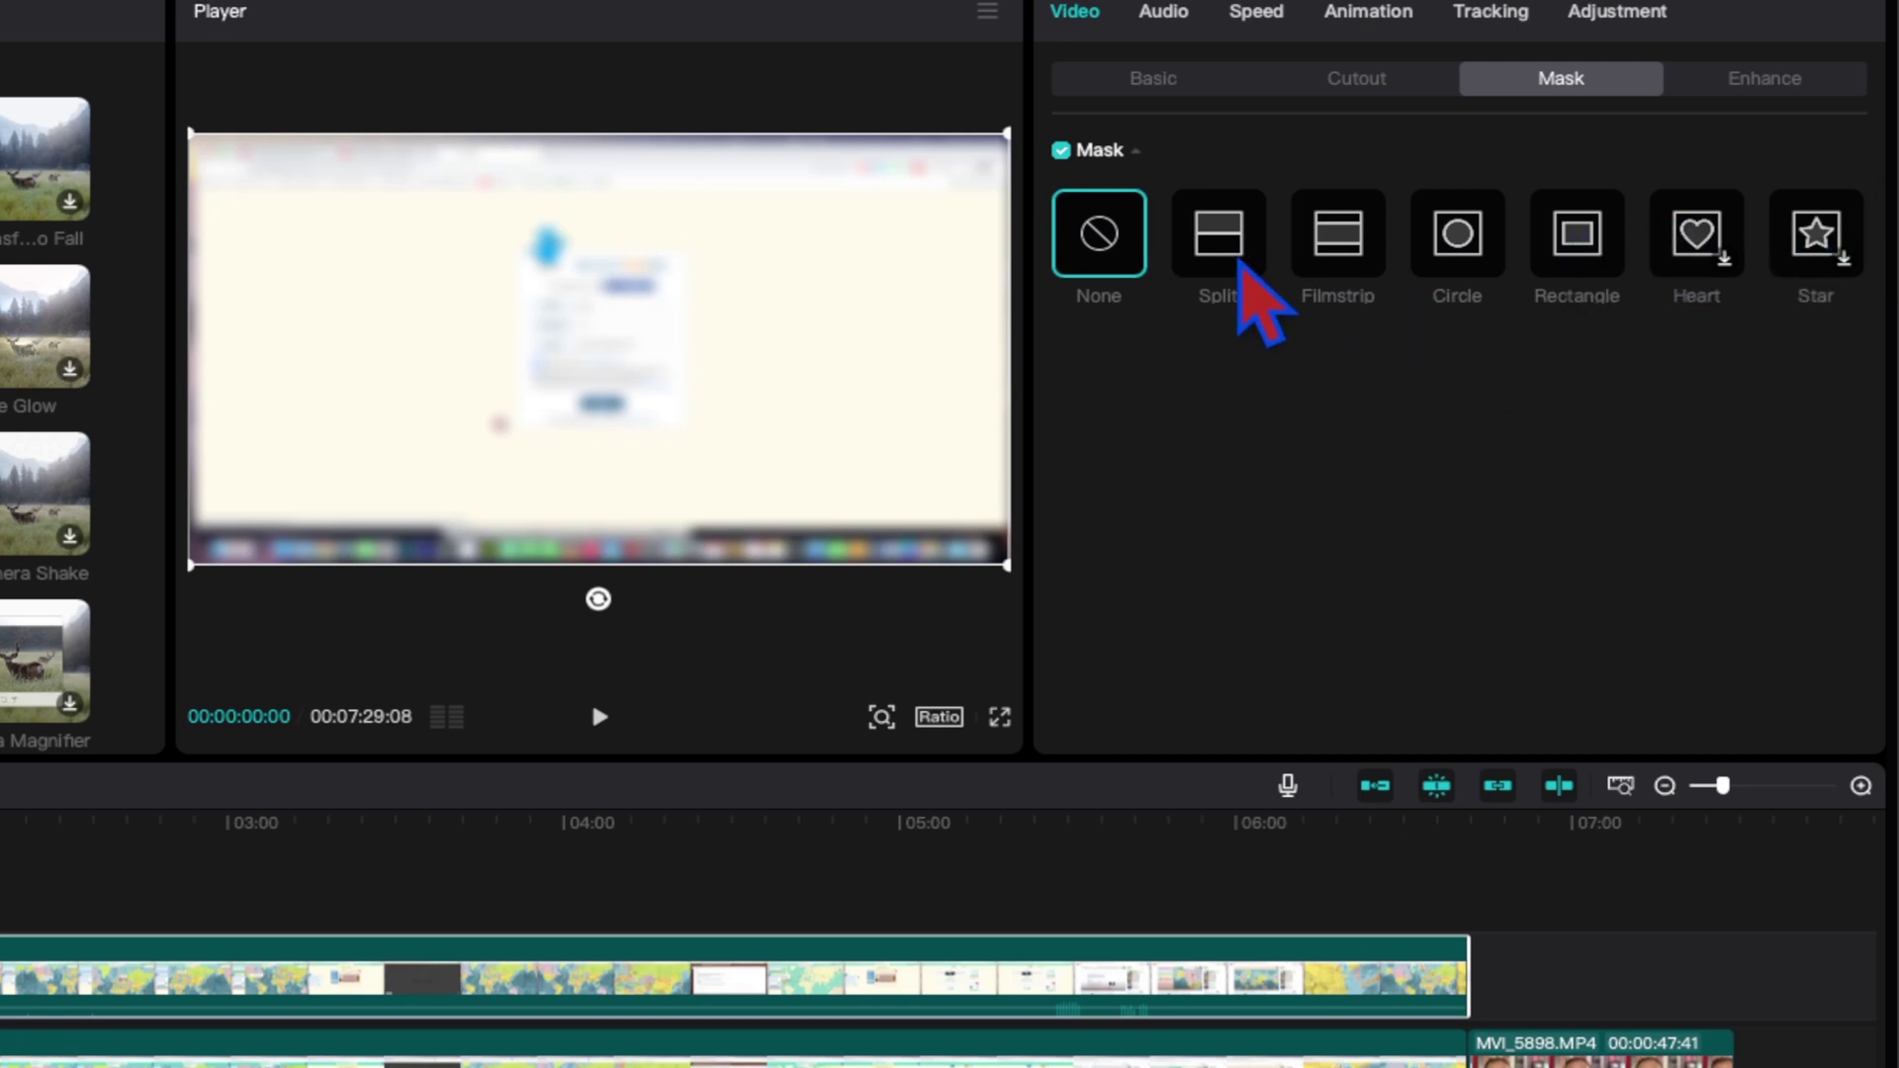
pyautogui.click(1218, 235)
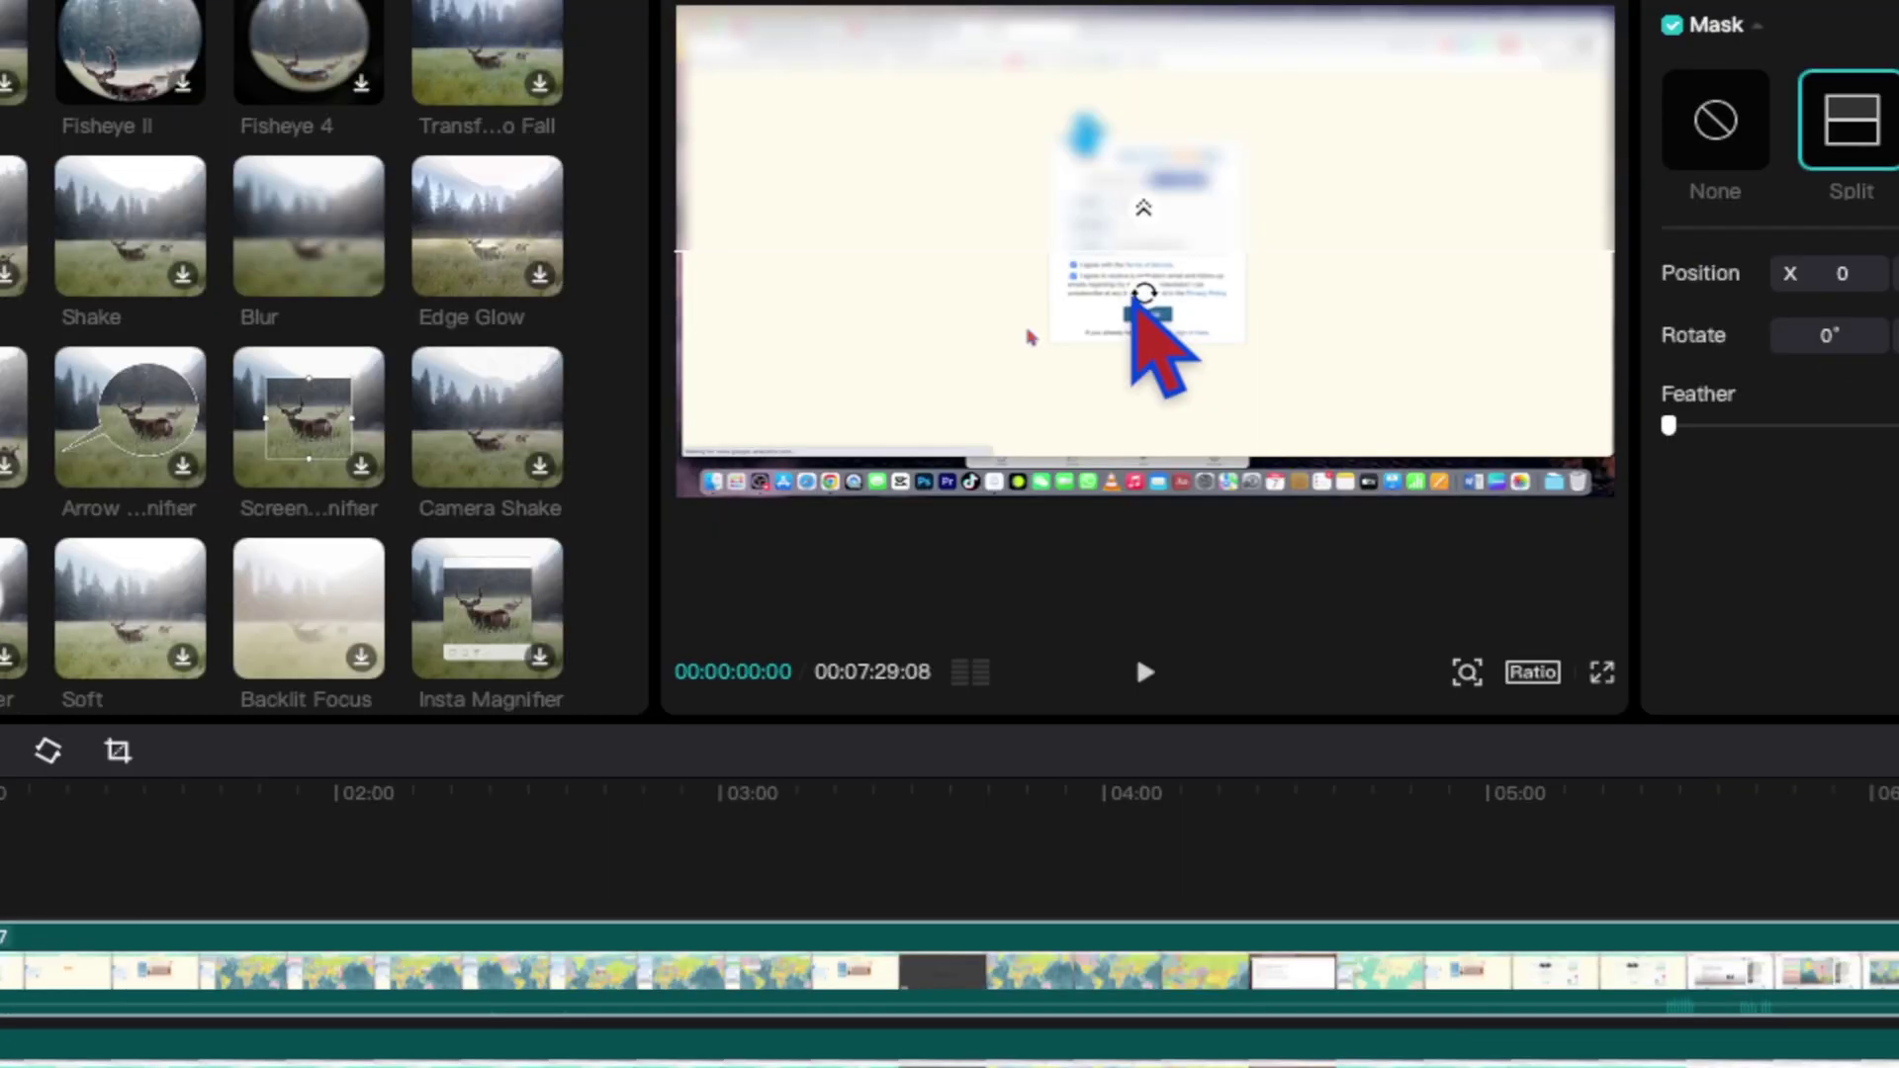
pyautogui.moveTo(593, 387); pyautogui.dragTo(638, 341)
pyautogui.moveTo(1230, 259)
pyautogui.mouseDown()
pyautogui.moveTo(1243, 276)
pyautogui.moveTo(1159, 251)
pyautogui.moveTo(1236, 230)
pyautogui.mouseUp()
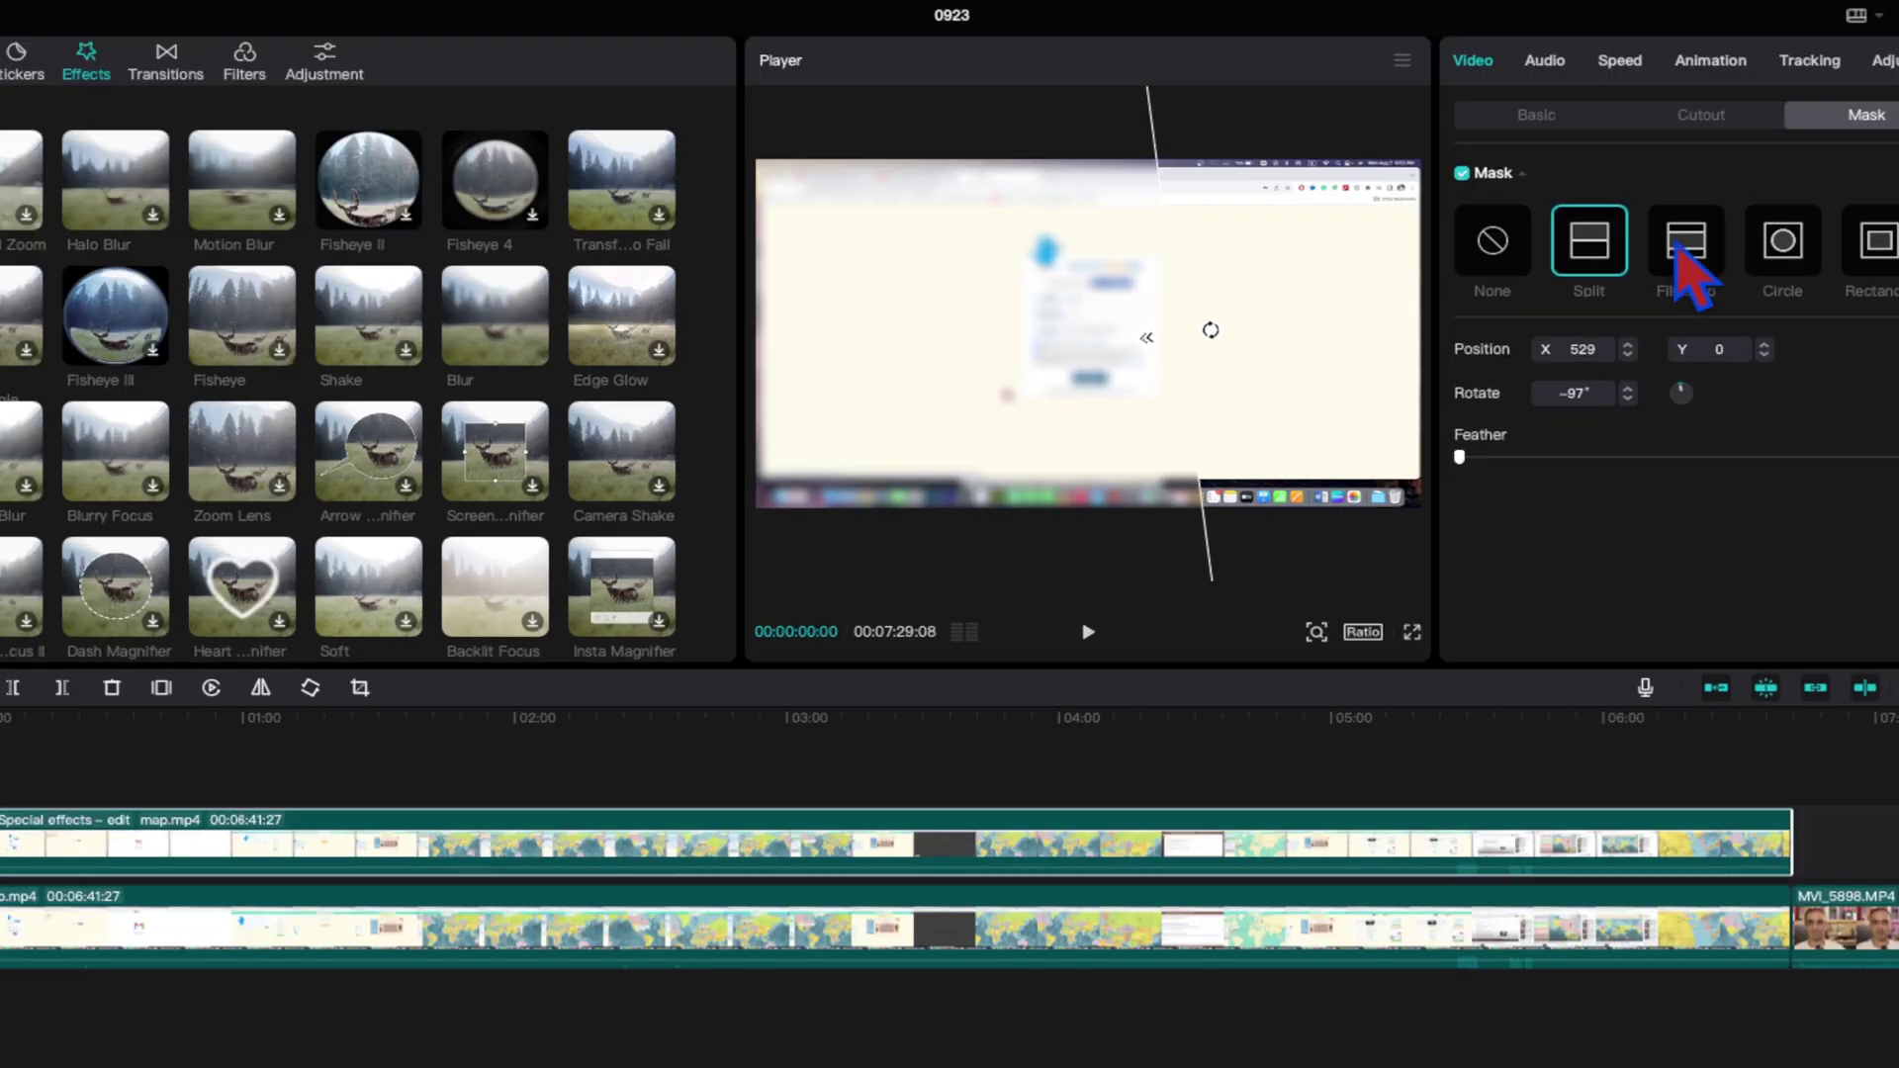
# Switch to a Rectangle mask and keyframe its position over the email text at several times.
pyautogui.click(1537, 302)
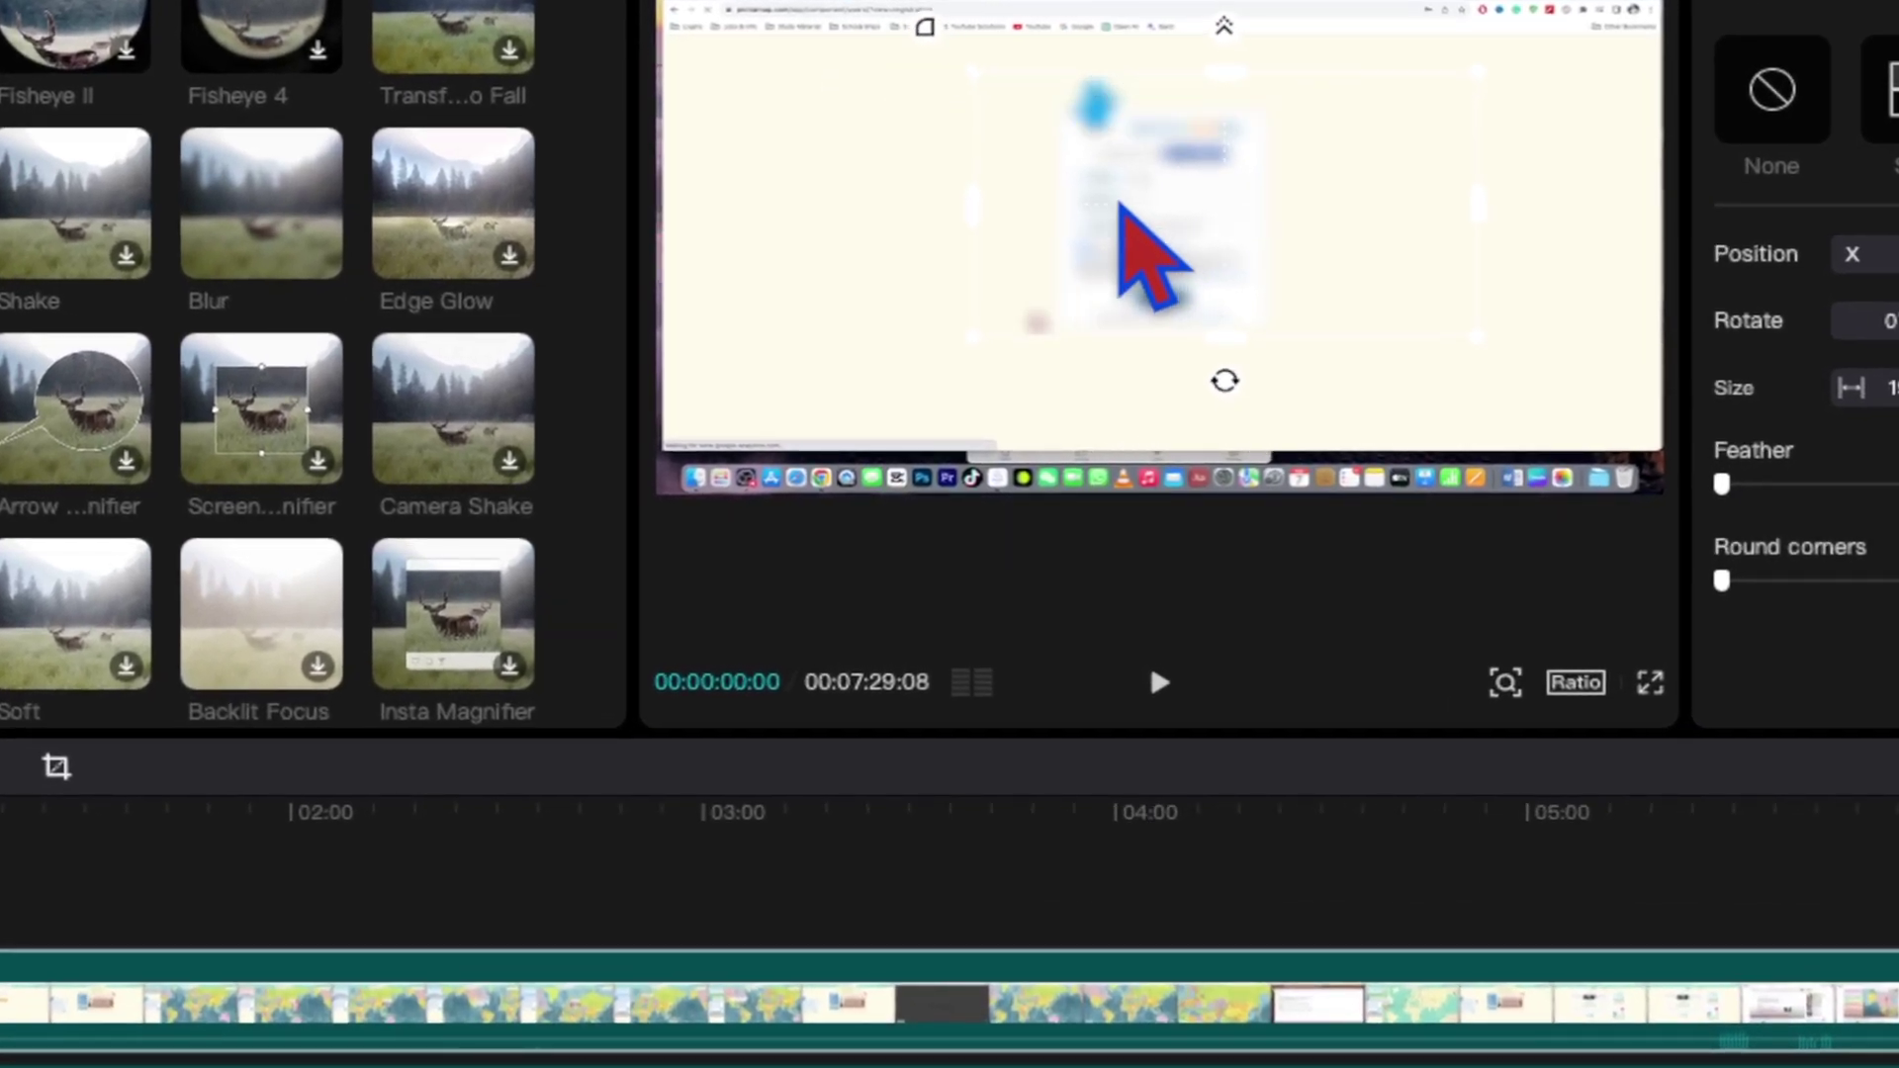
pyautogui.moveTo(1120, 205); pyautogui.dragTo(1064, 202)
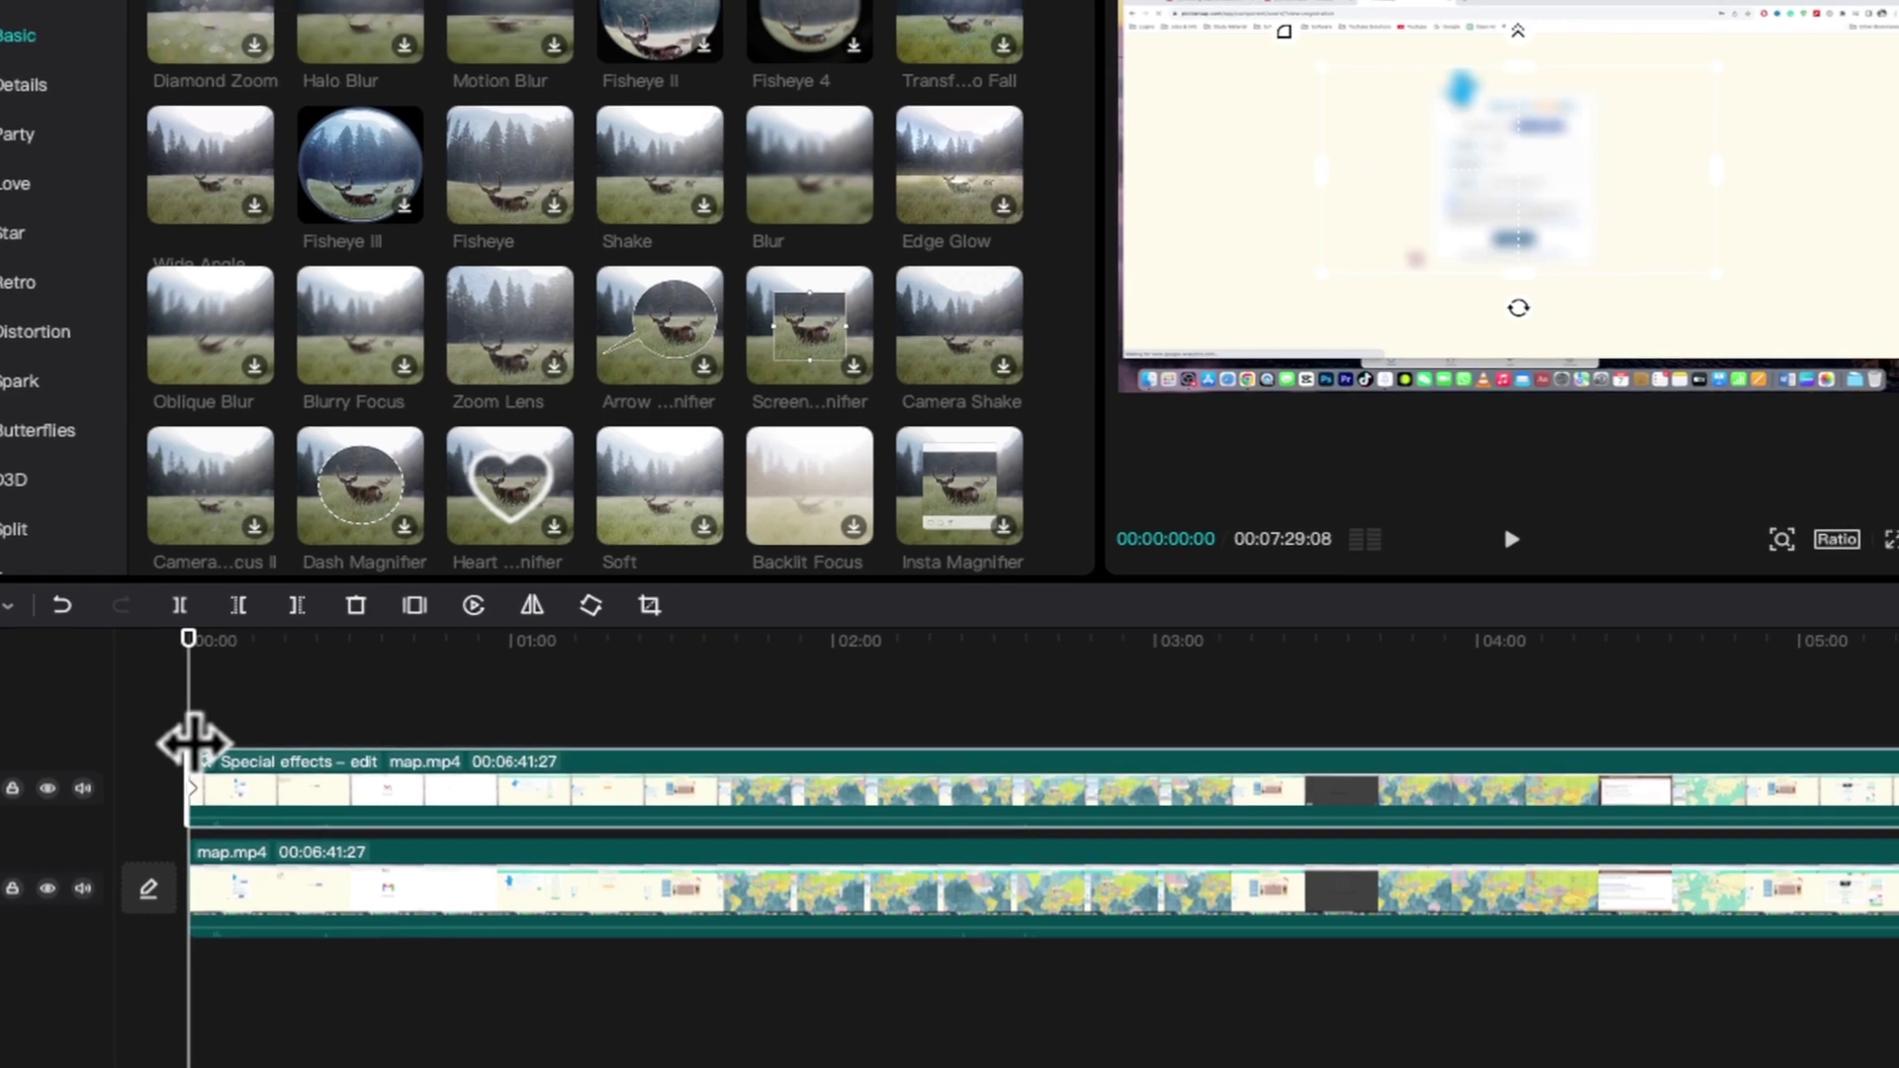
pyautogui.click(258, 757)
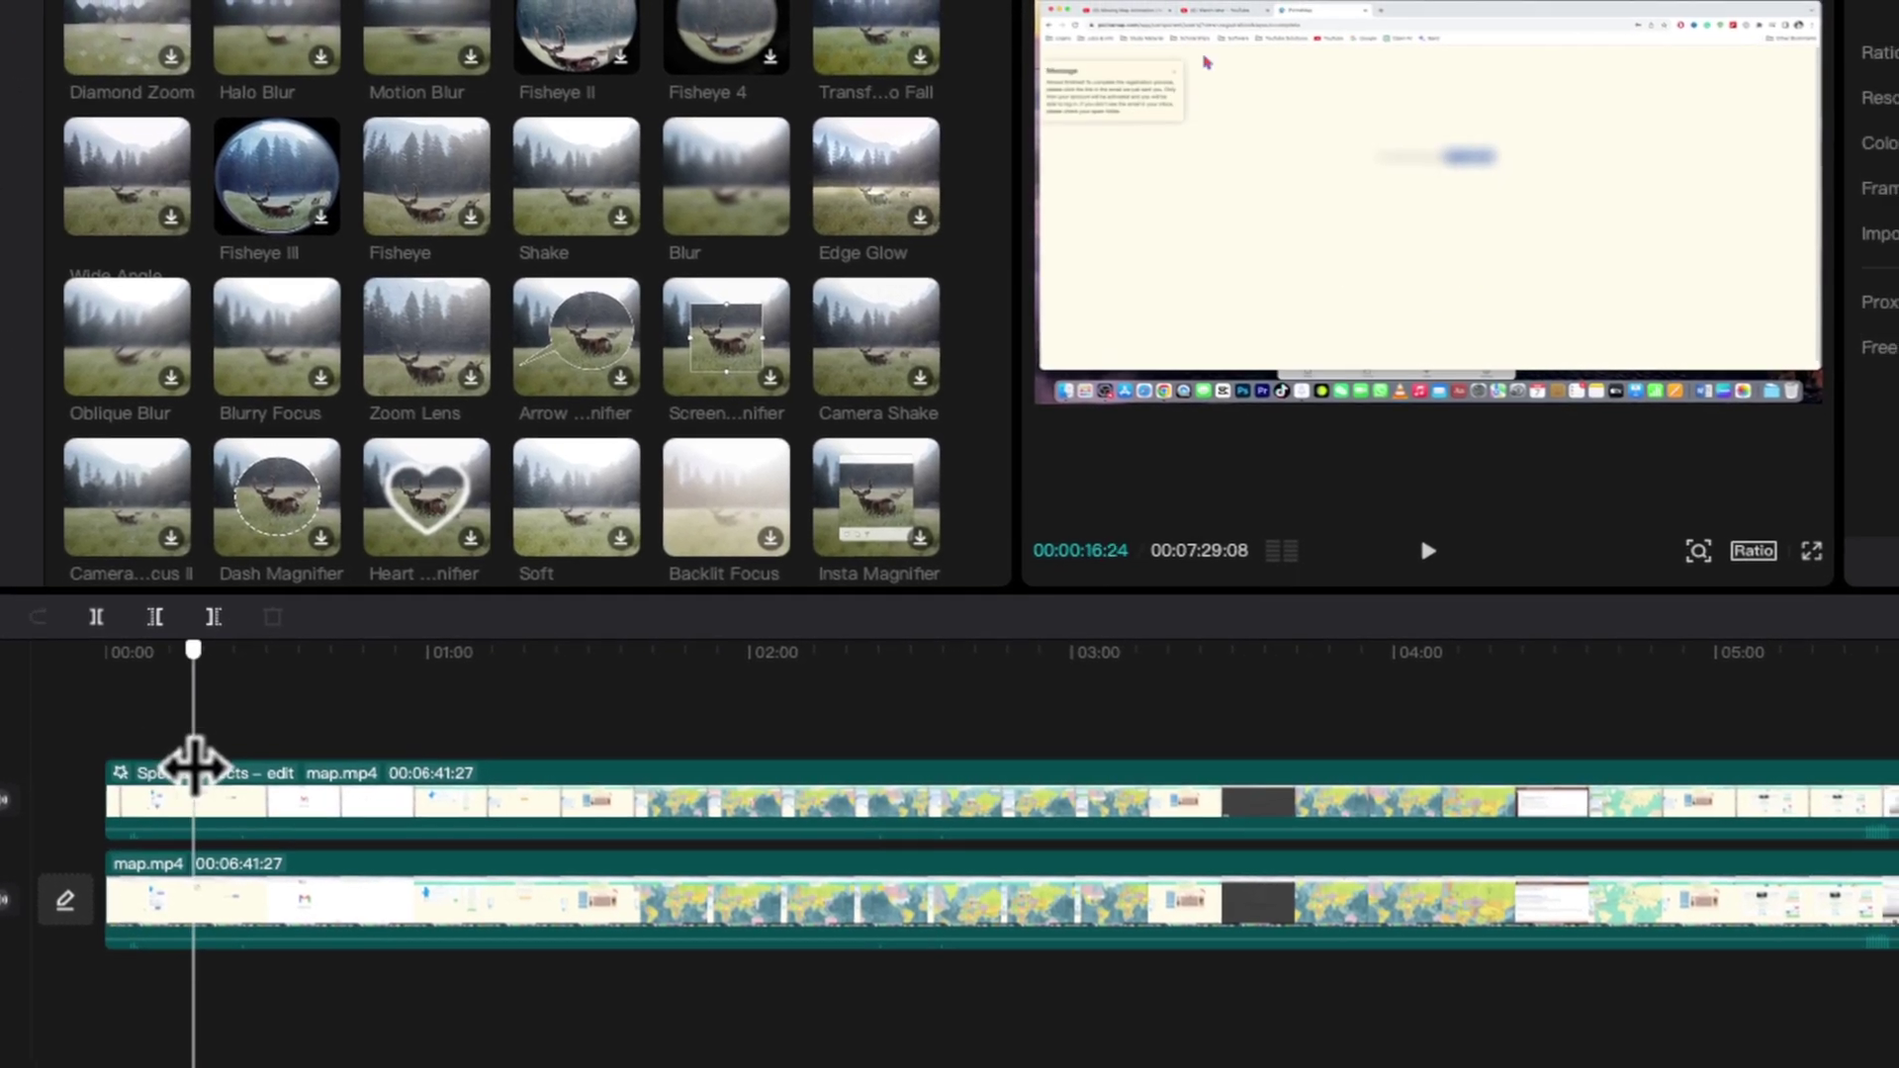
pyautogui.click(225, 776)
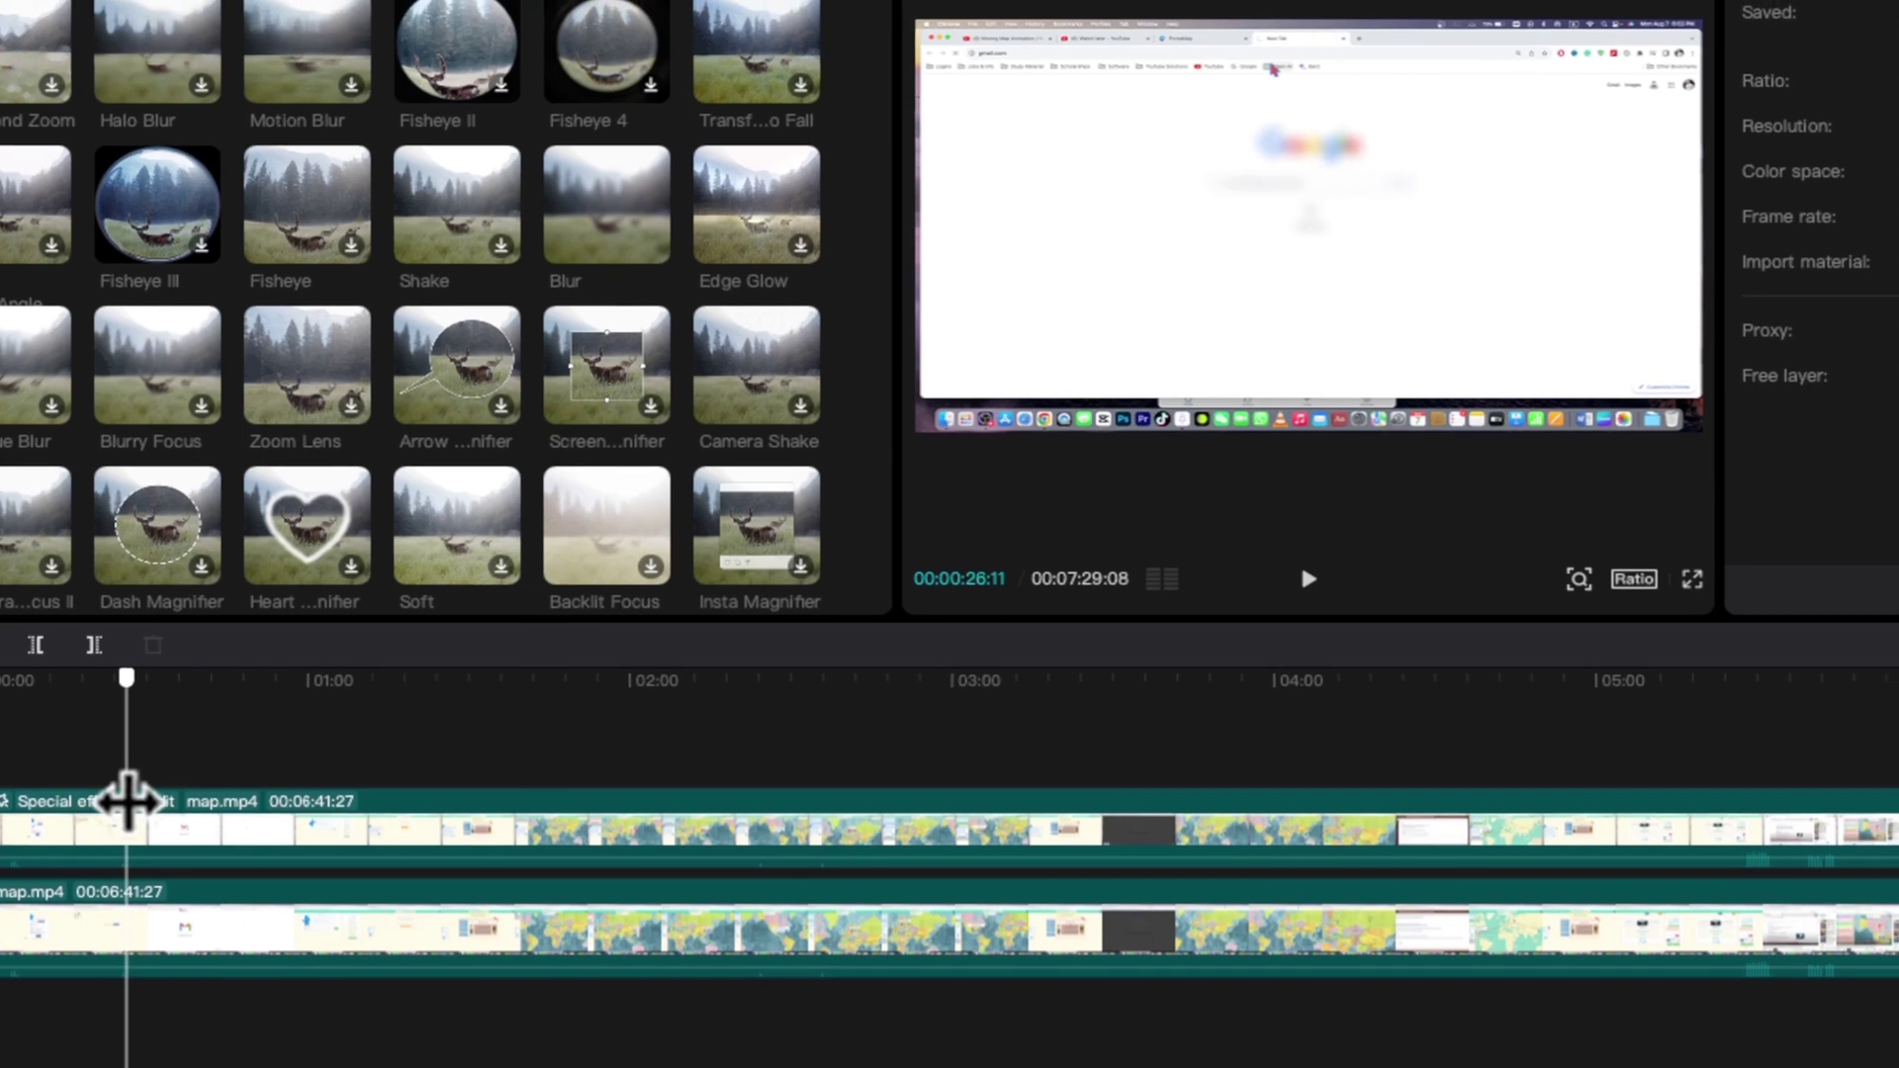
pyautogui.click(135, 811)
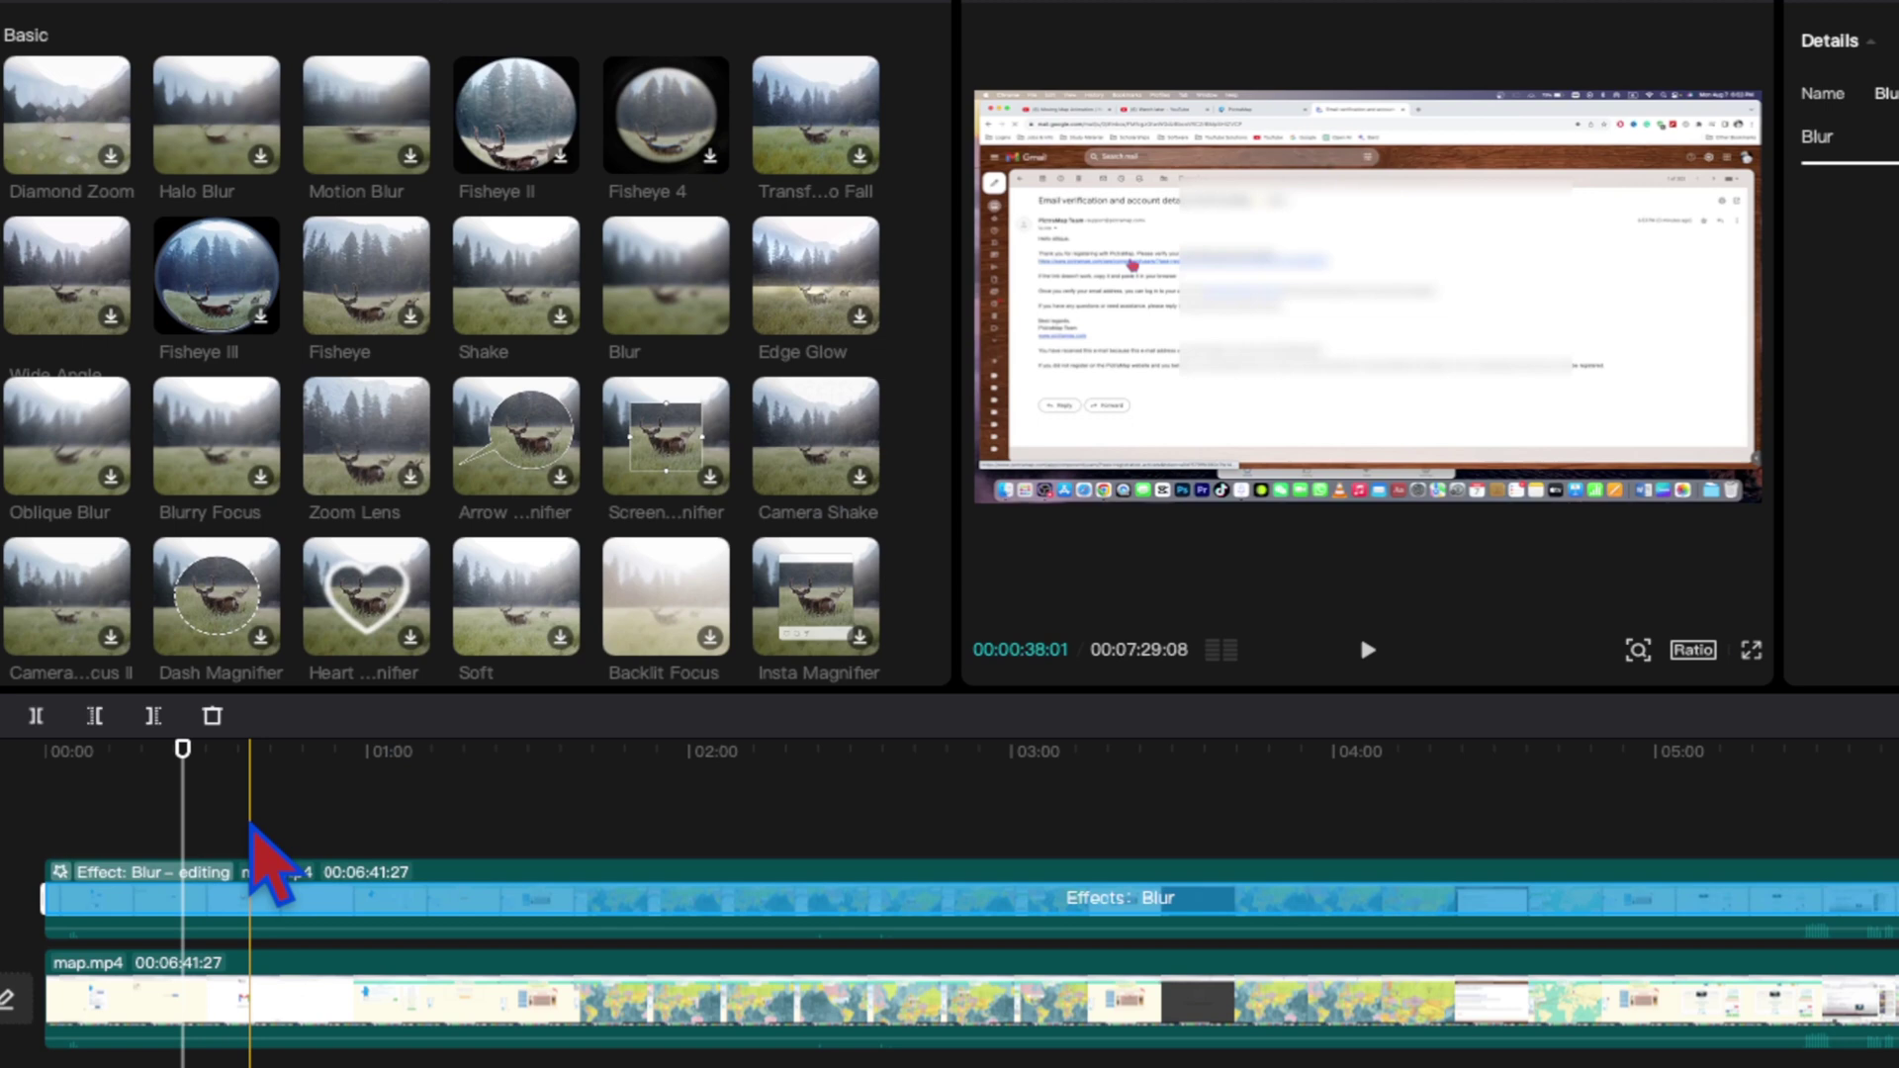
pyautogui.click(162, 857)
pyautogui.click(268, 890)
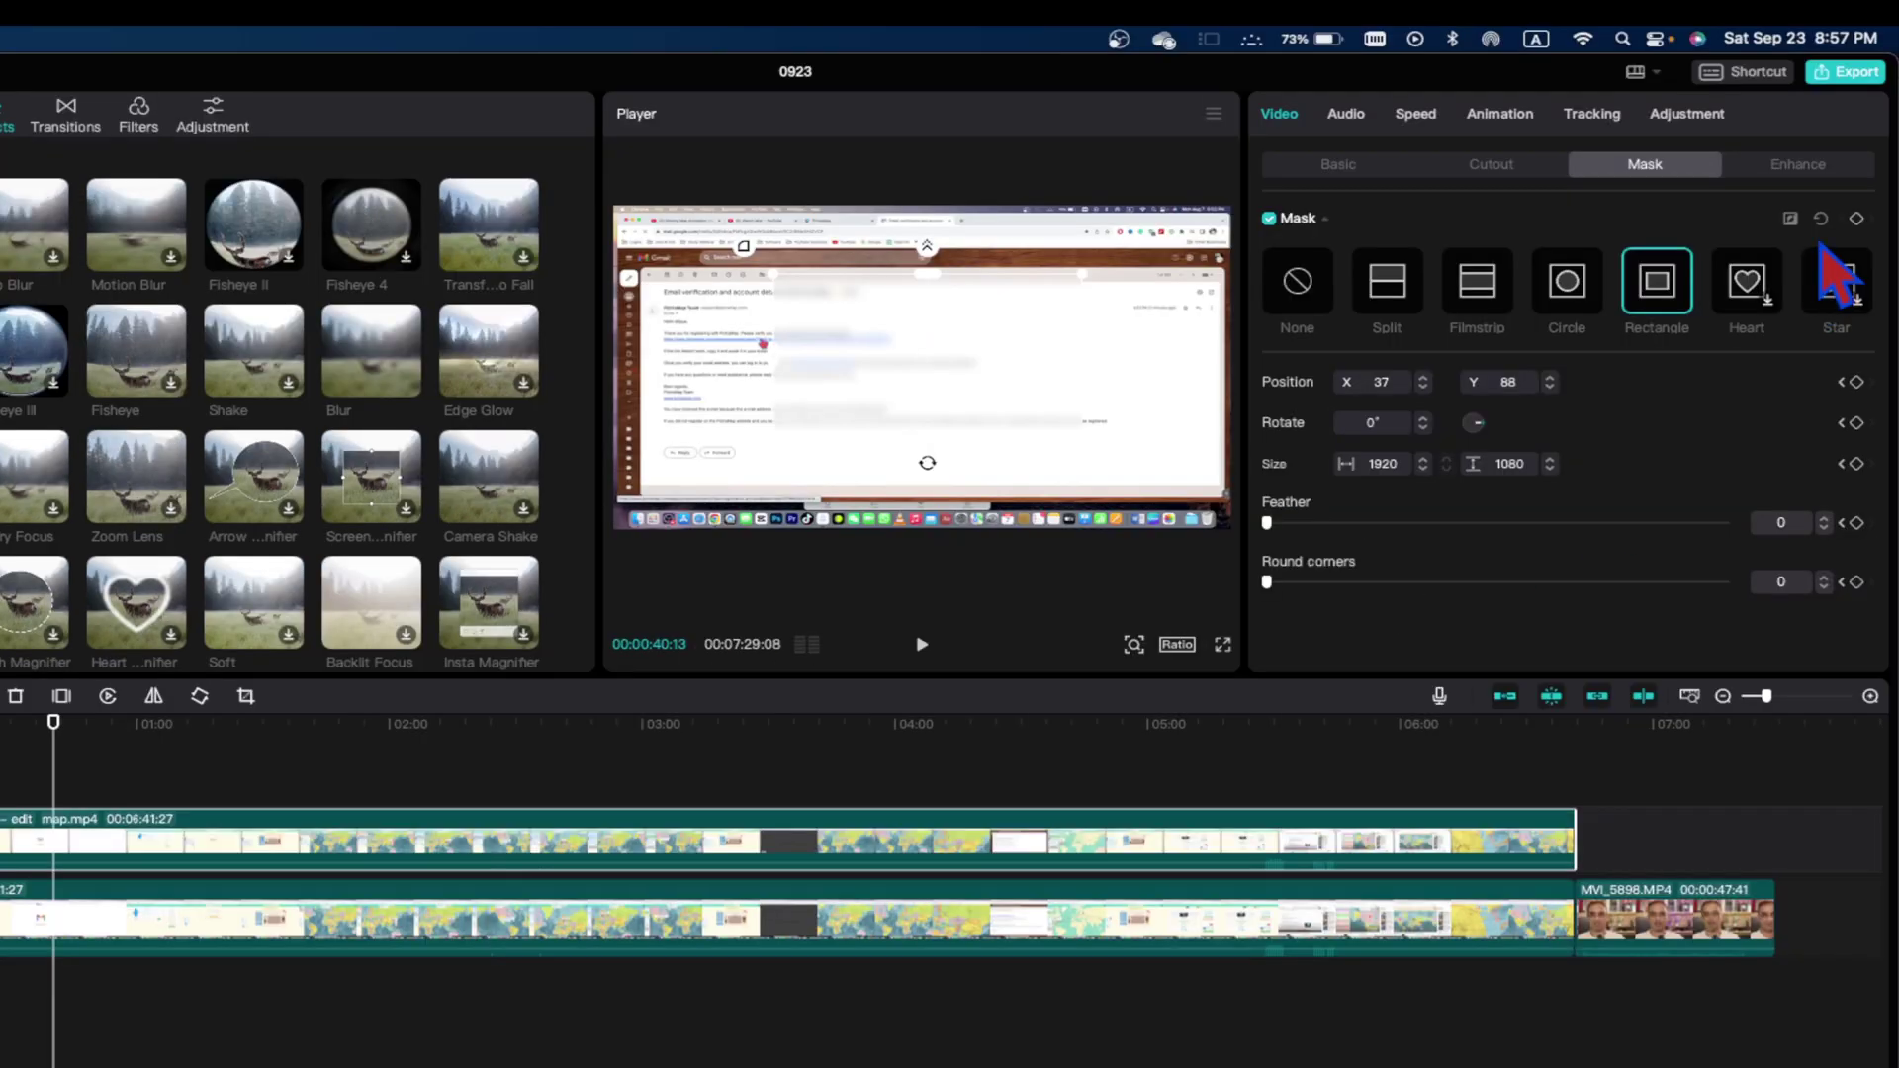
pyautogui.moveTo(968, 403); pyautogui.dragTo(809, 387)
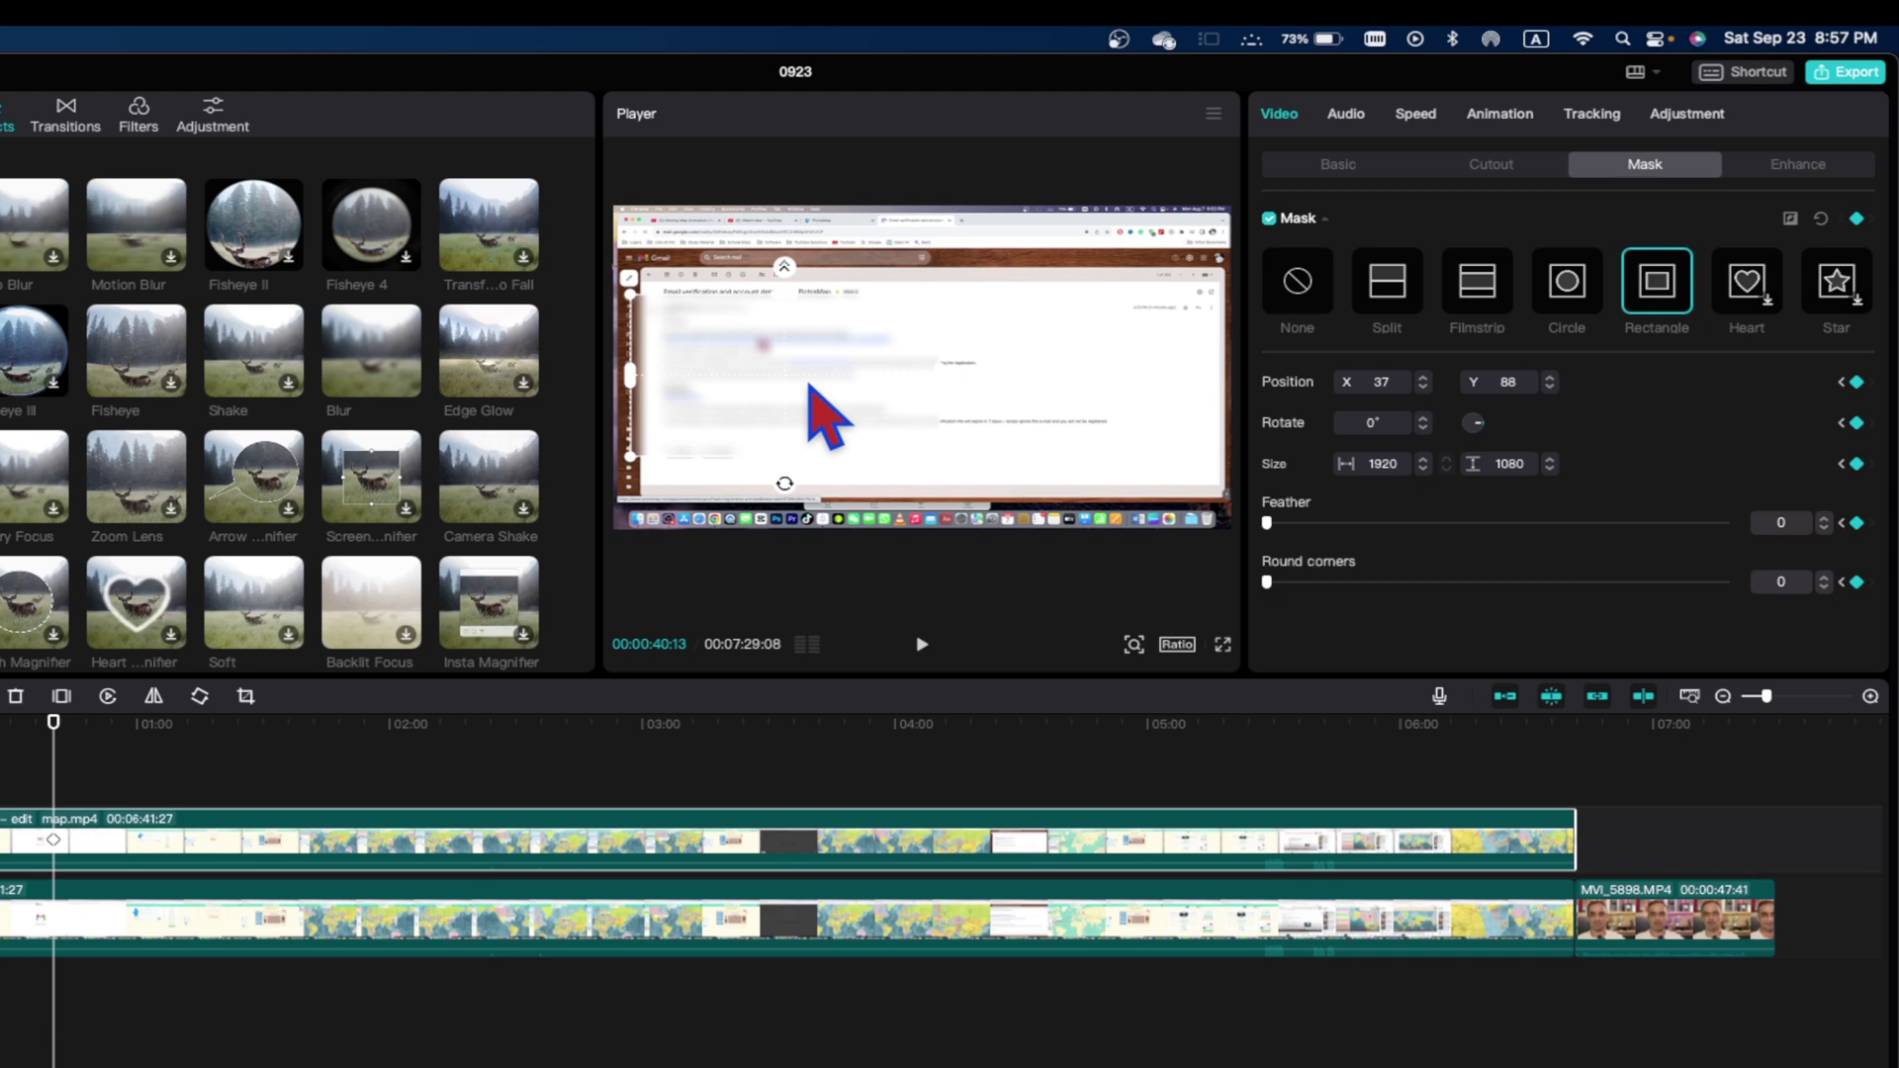
pyautogui.moveTo(259, 776)
pyautogui.mouseDown()
pyautogui.moveTo(235, 760)
pyautogui.moveTo(230, 791)
pyautogui.mouseUp()
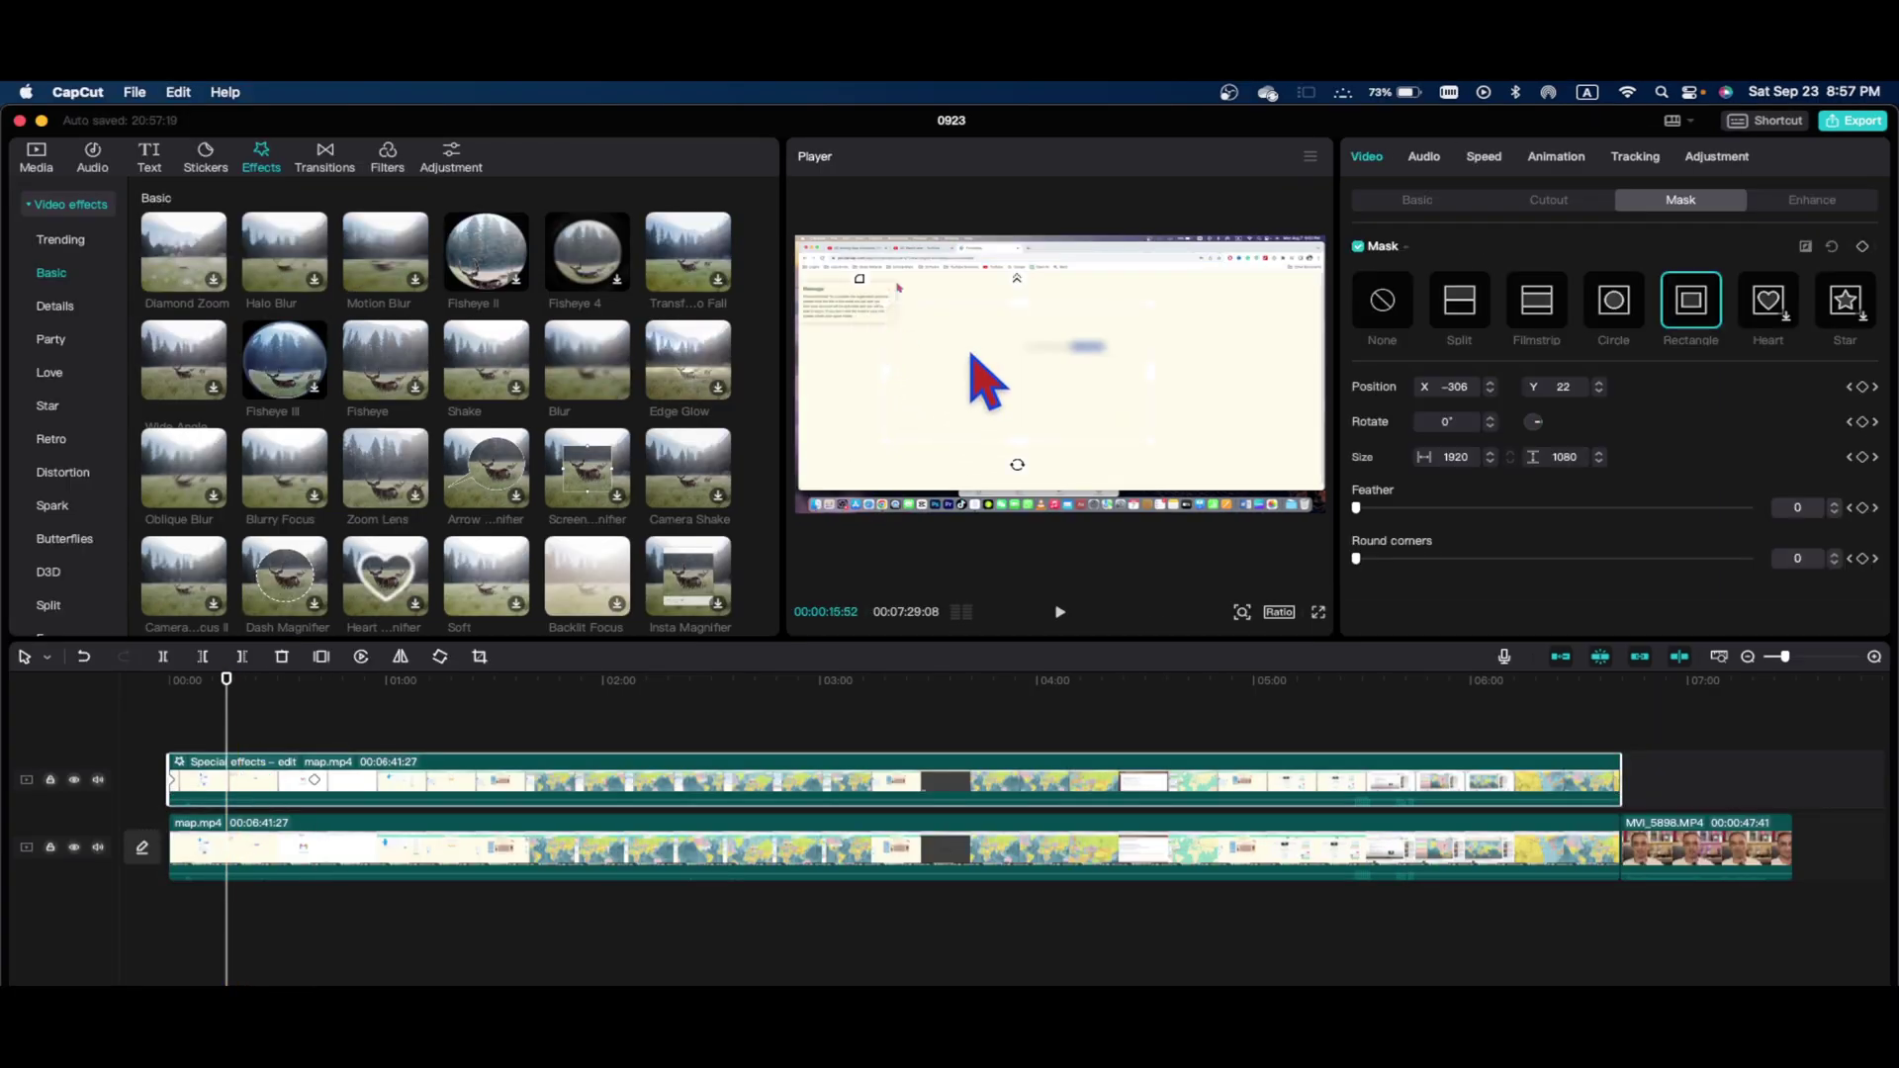
pyautogui.moveTo(1076, 355); pyautogui.dragTo(981, 332)
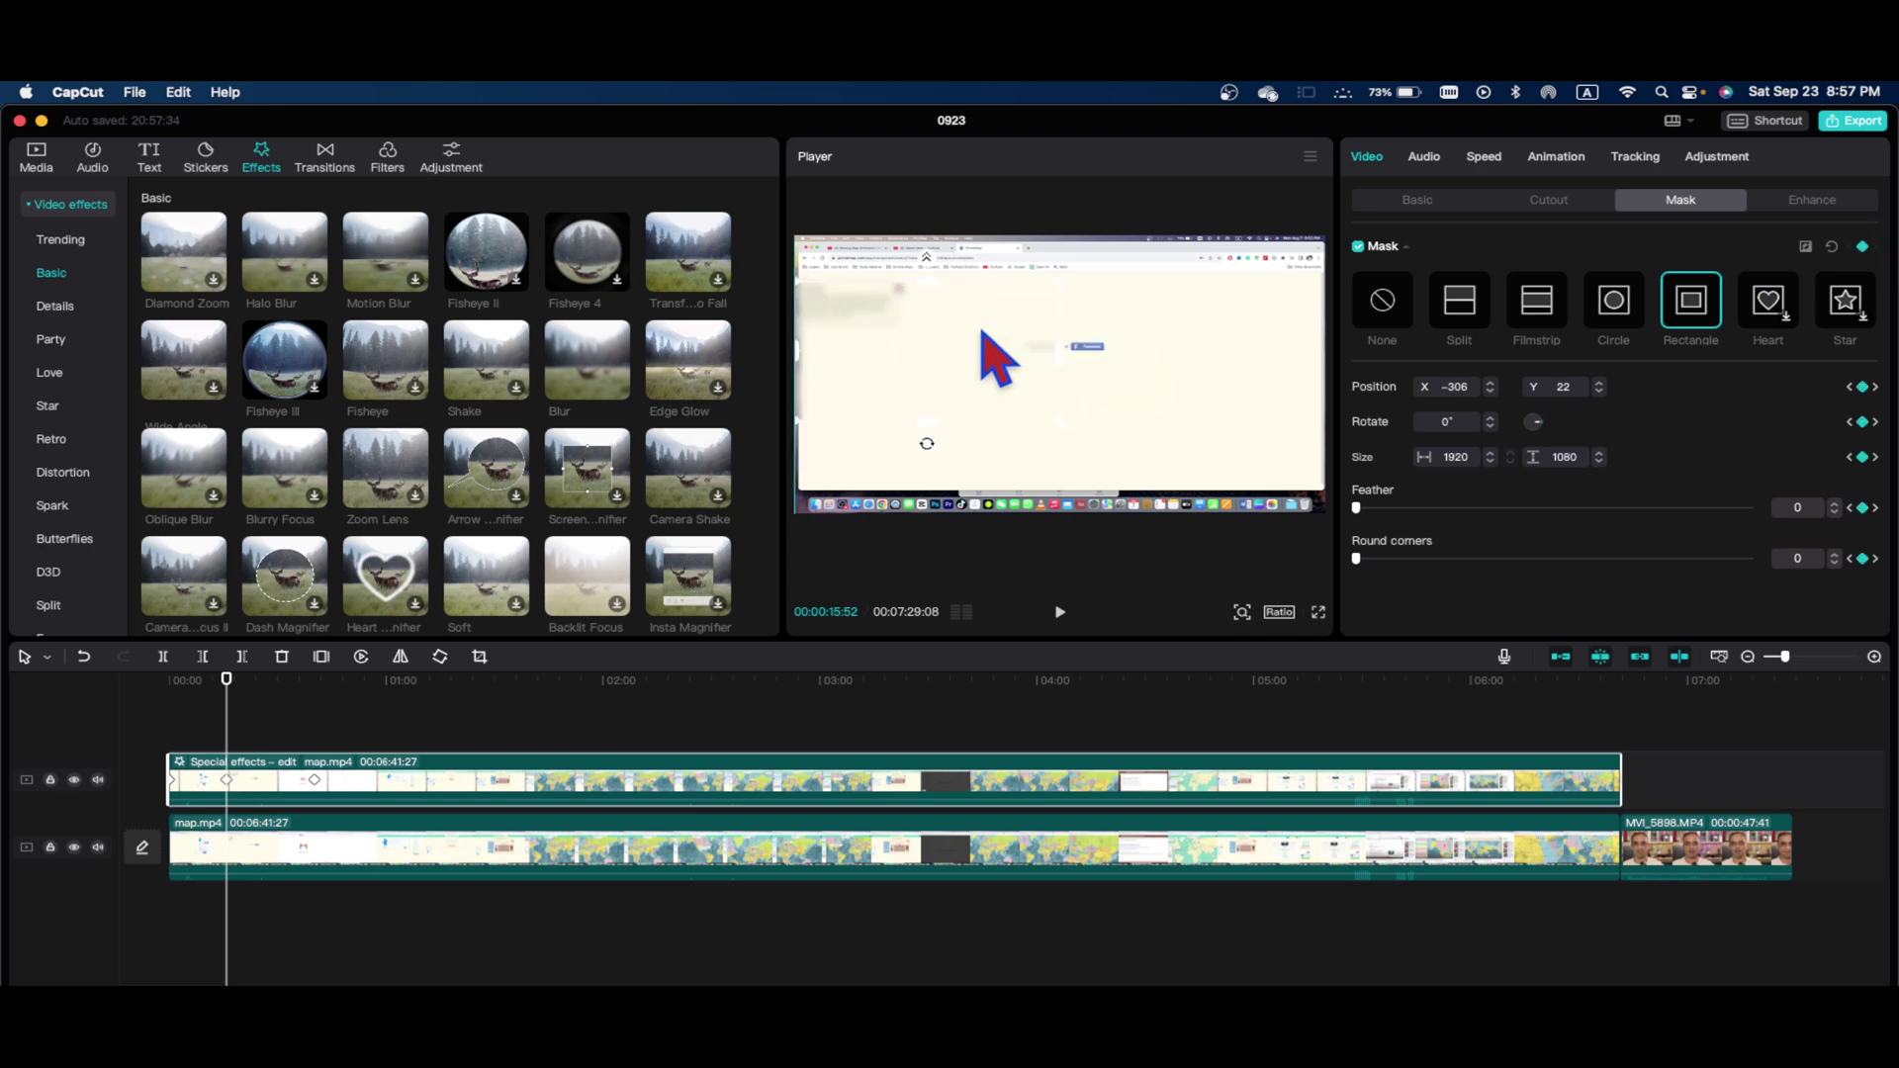
# Play the screen recording from the start to check the moving blur, then select the face clip.
pyautogui.press('Home')
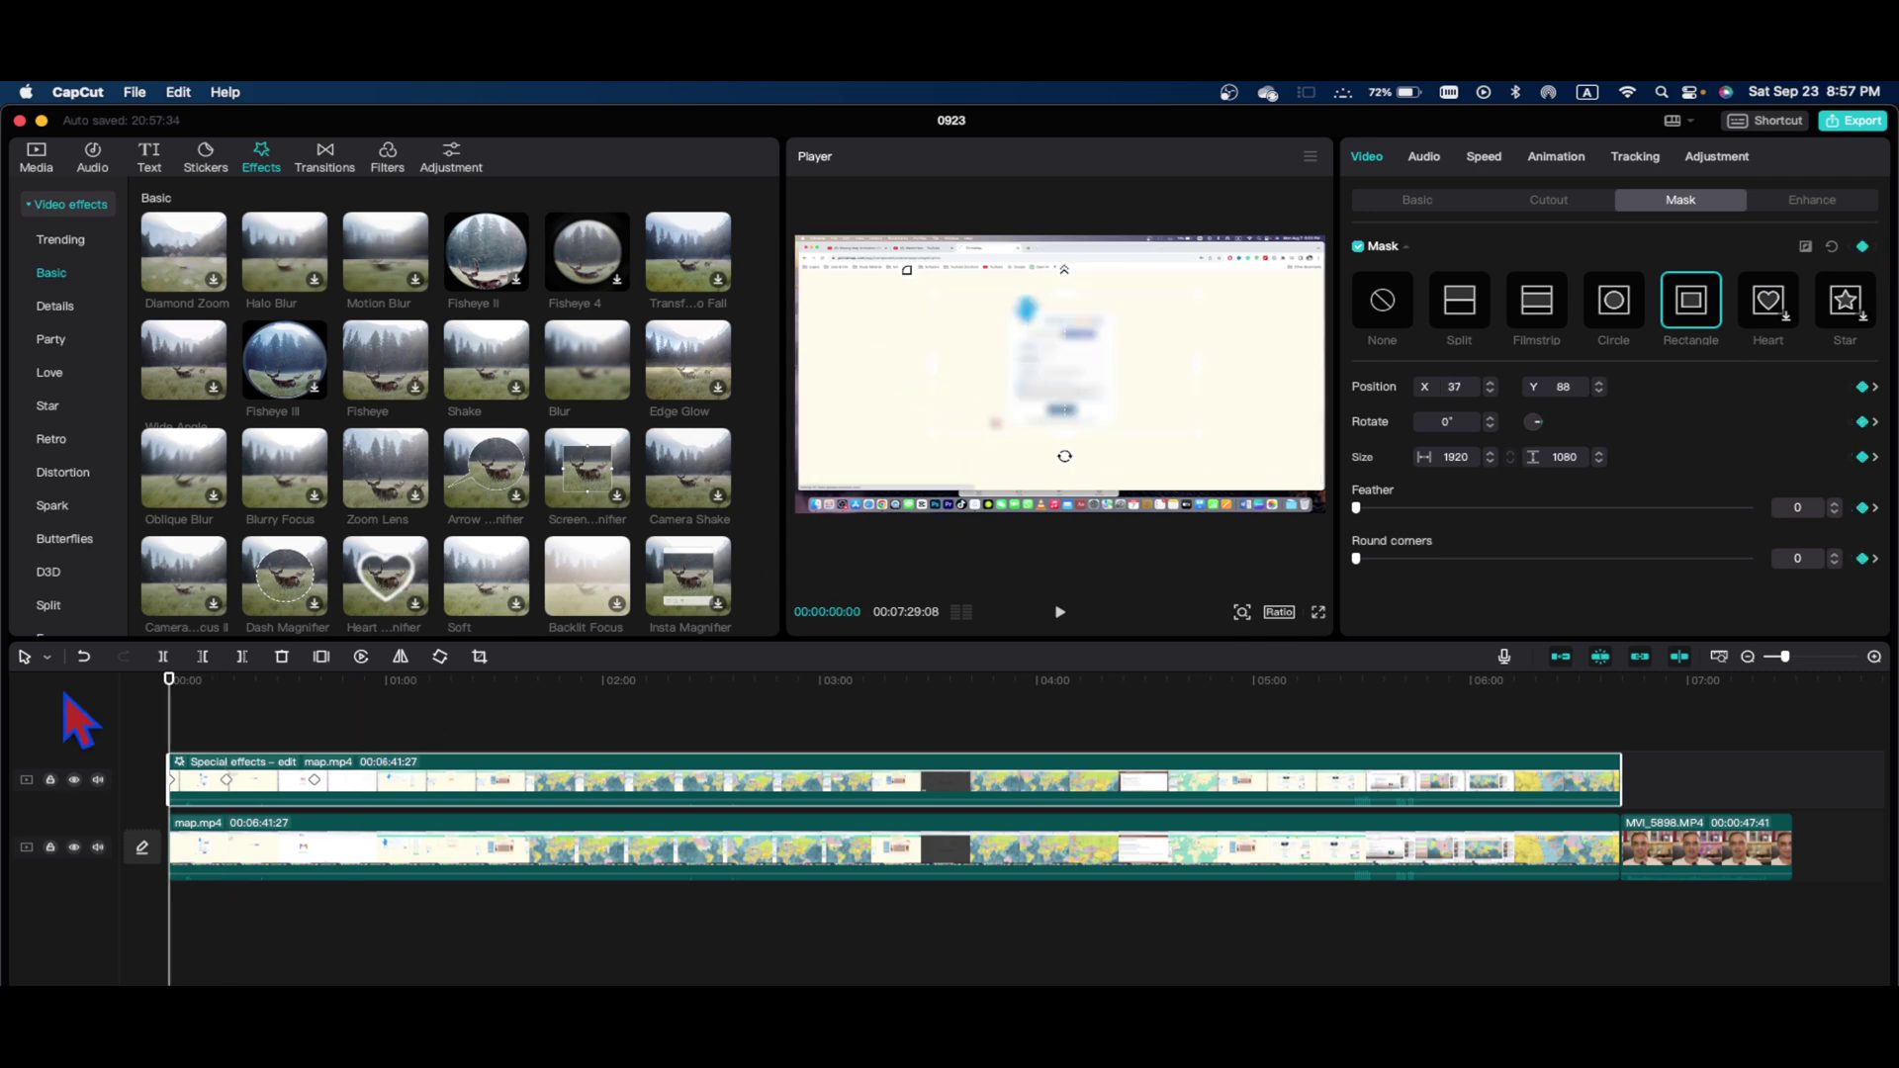
pyautogui.press('space')
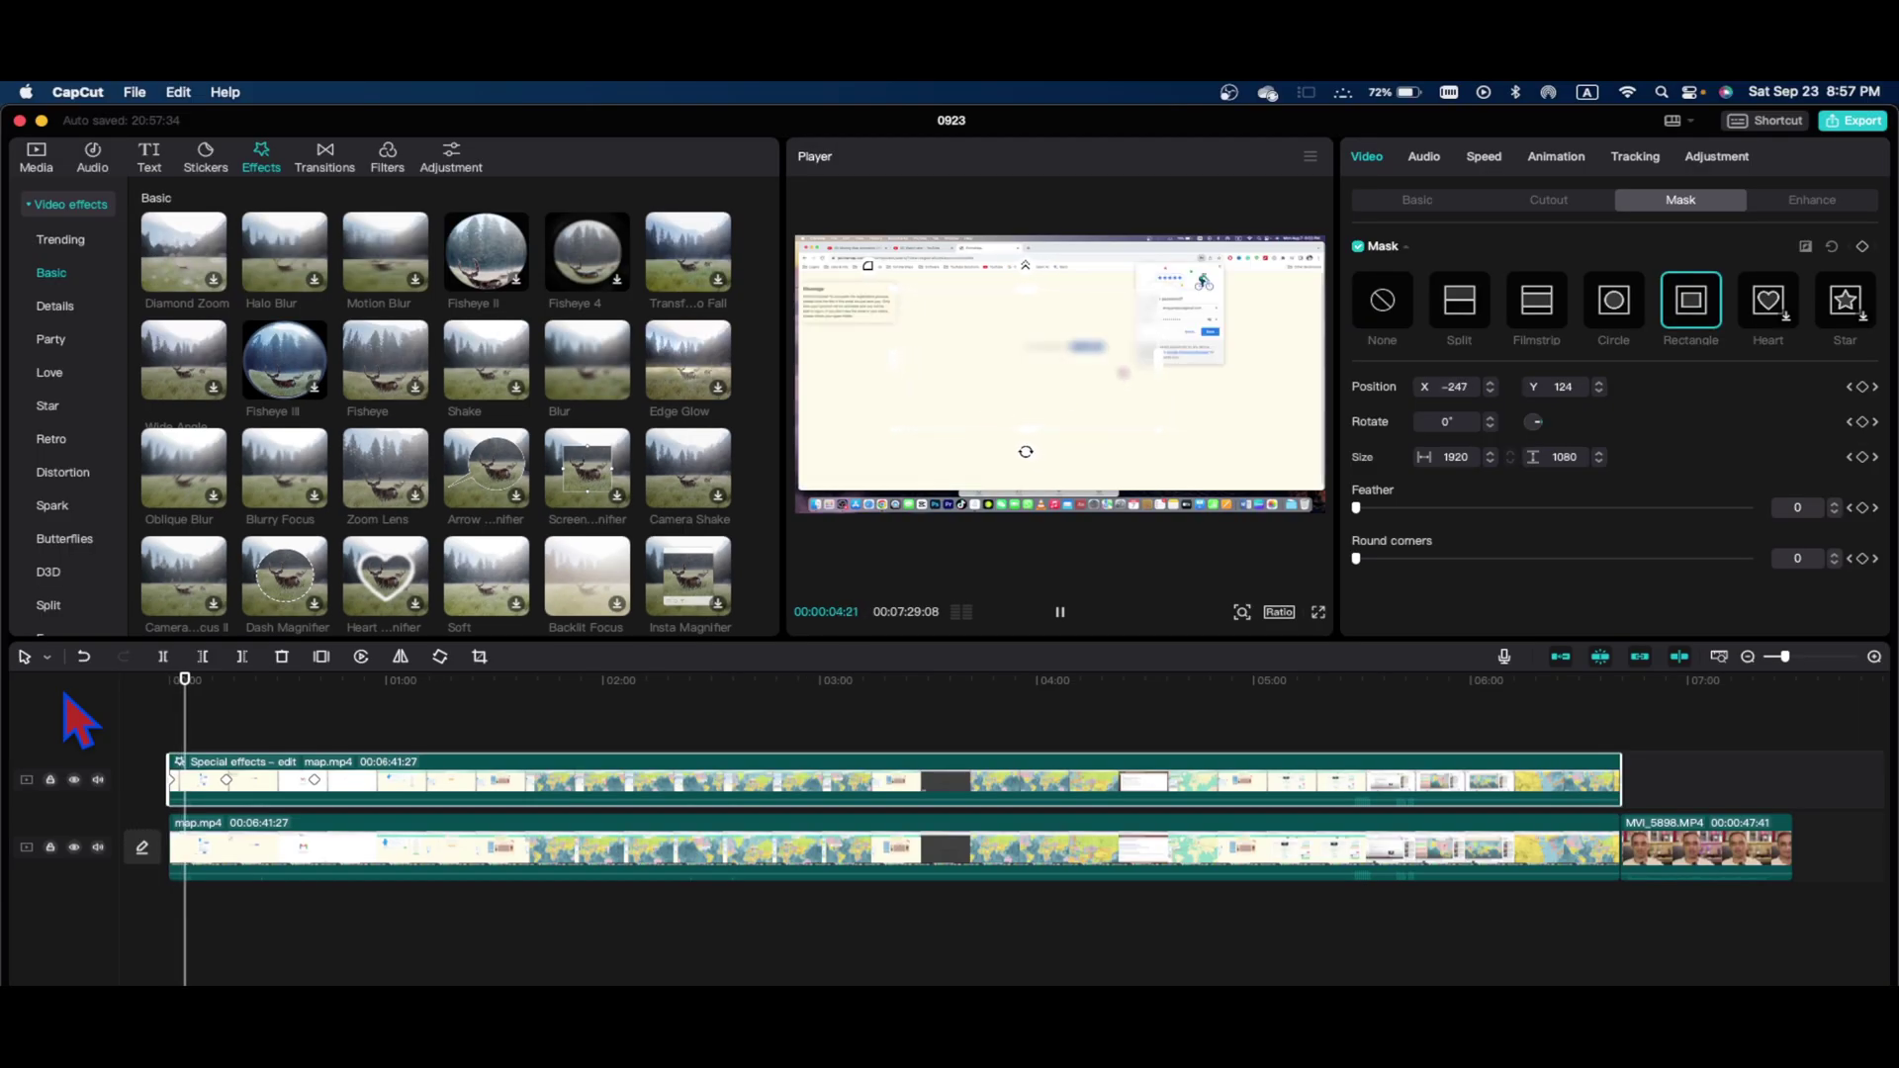
pyautogui.press('space')
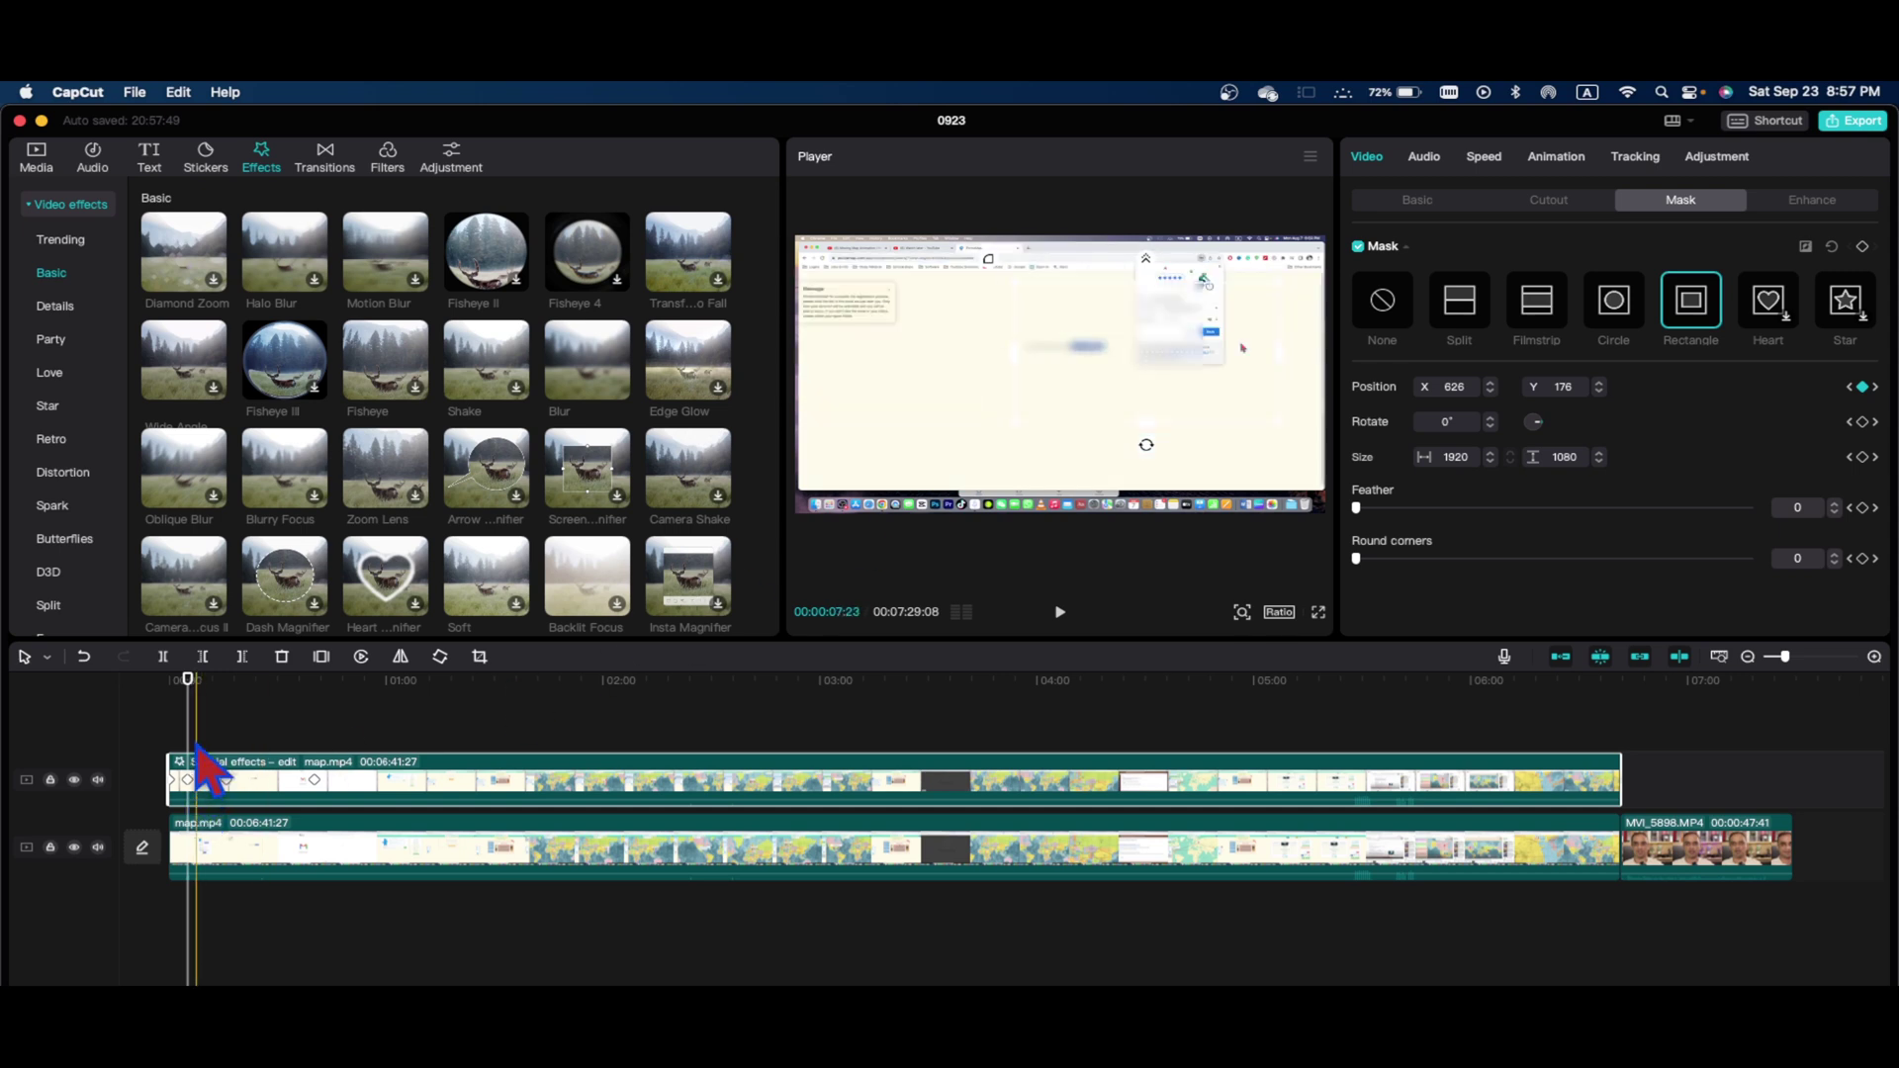
pyautogui.press('space')
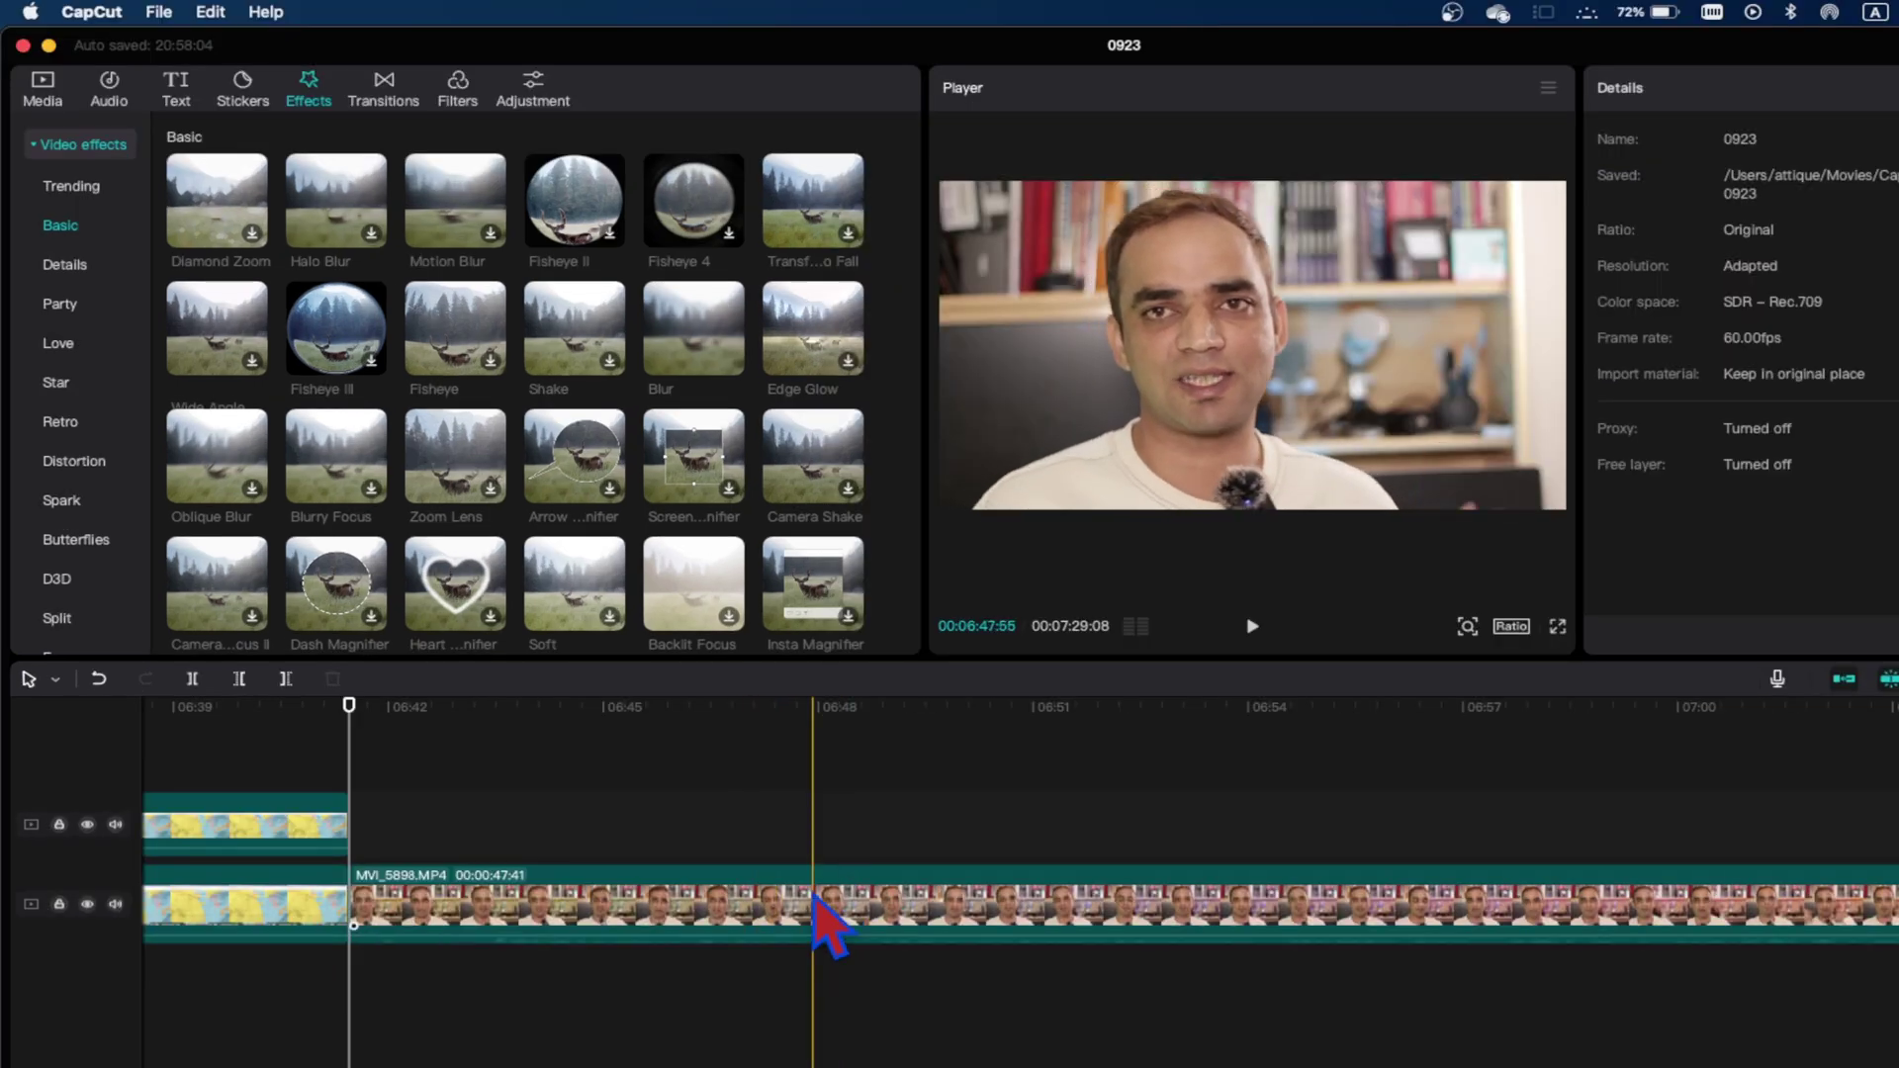
pyautogui.click(696, 866)
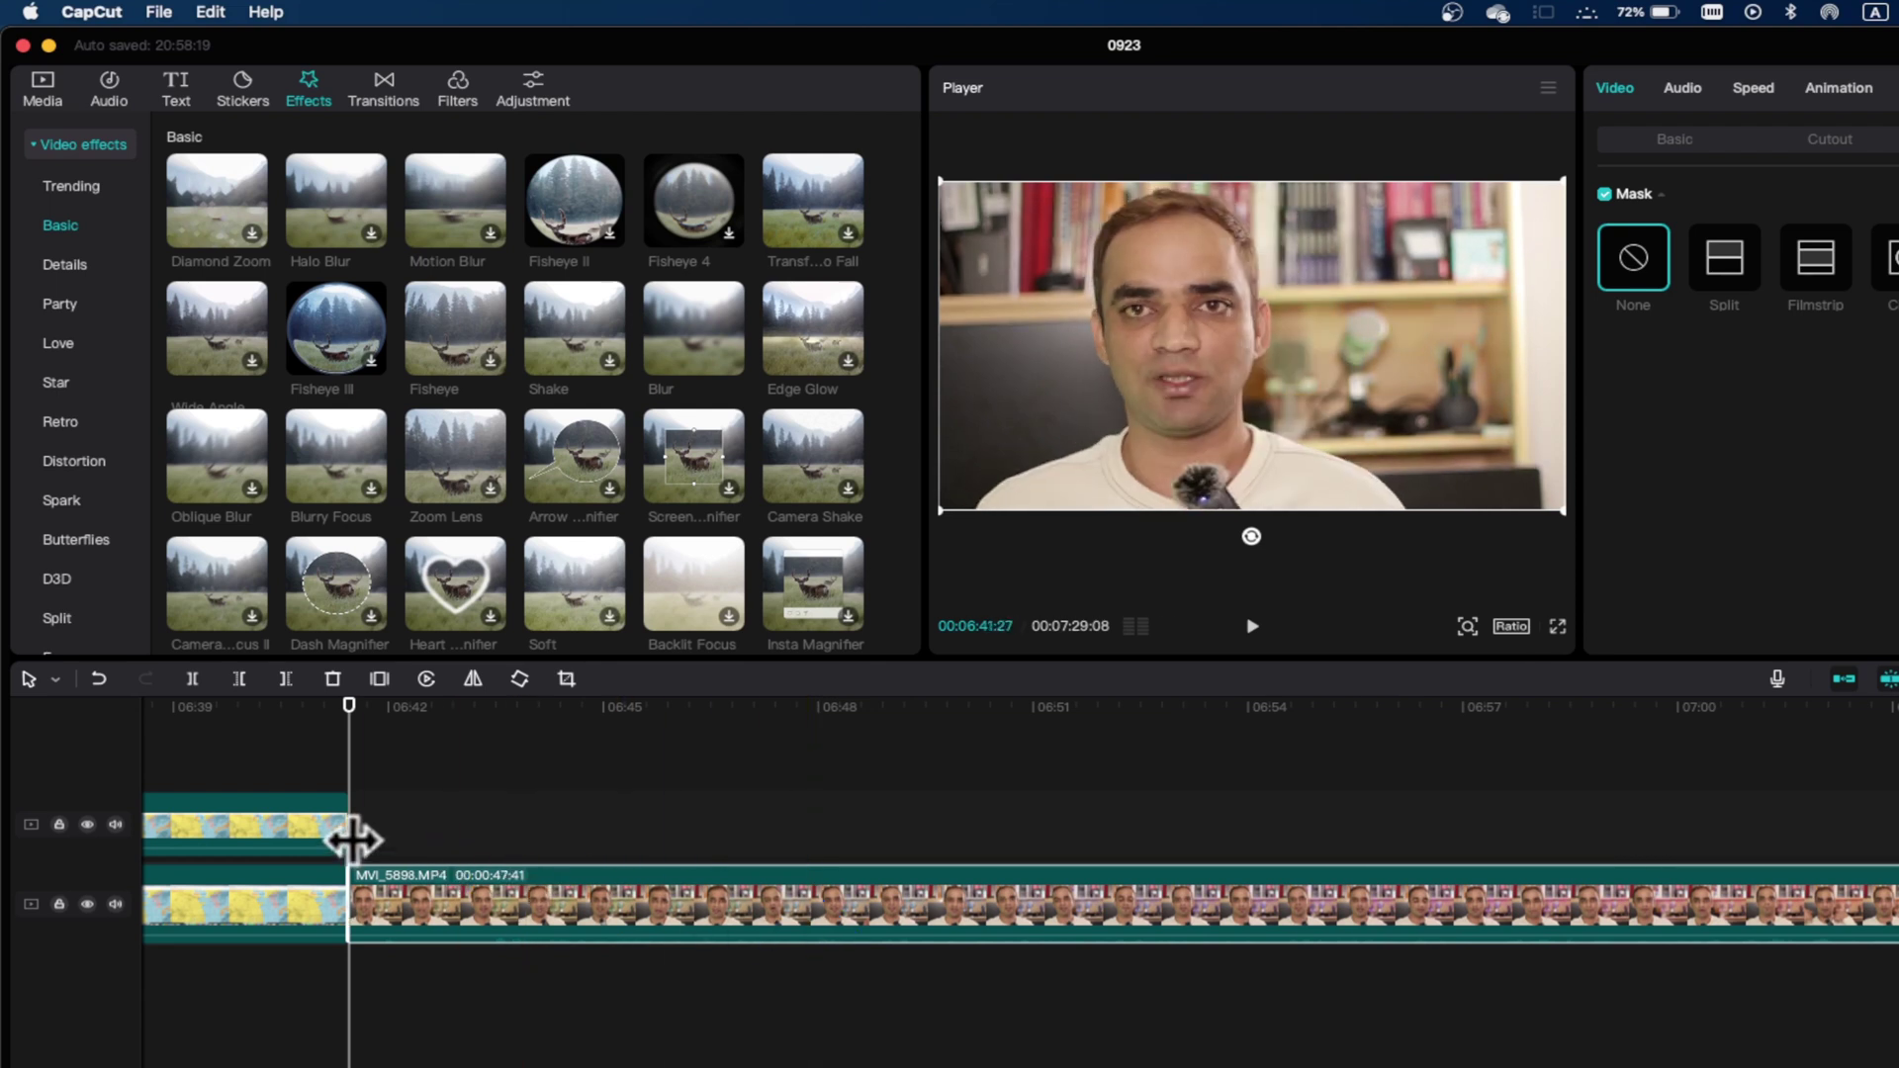
# Paste a copy of MVI_5898 onto the upper track, apply Blur to it, and select it.
pyautogui.press('super+v')
pyautogui.click(645, 757)
pyautogui.click(645, 826)
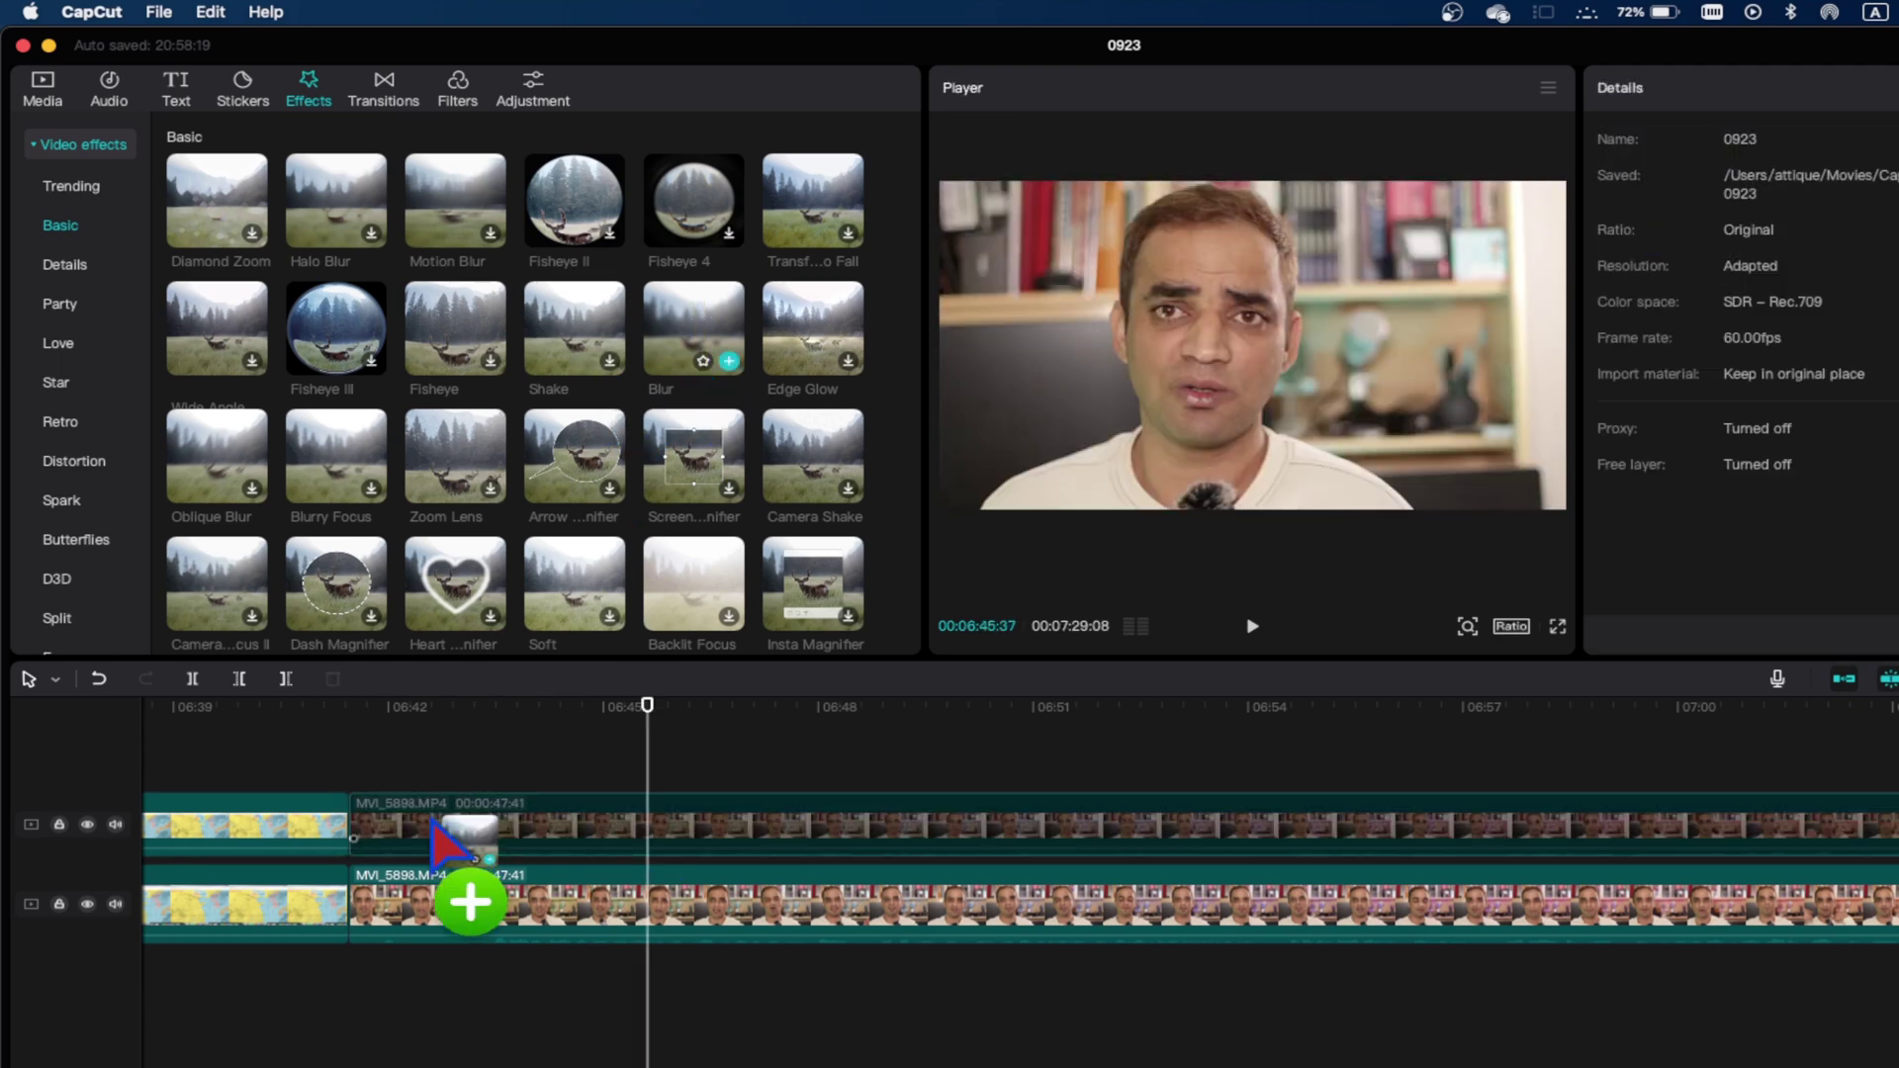
pyautogui.moveTo(434, 826); pyautogui.dragTo(441, 836)
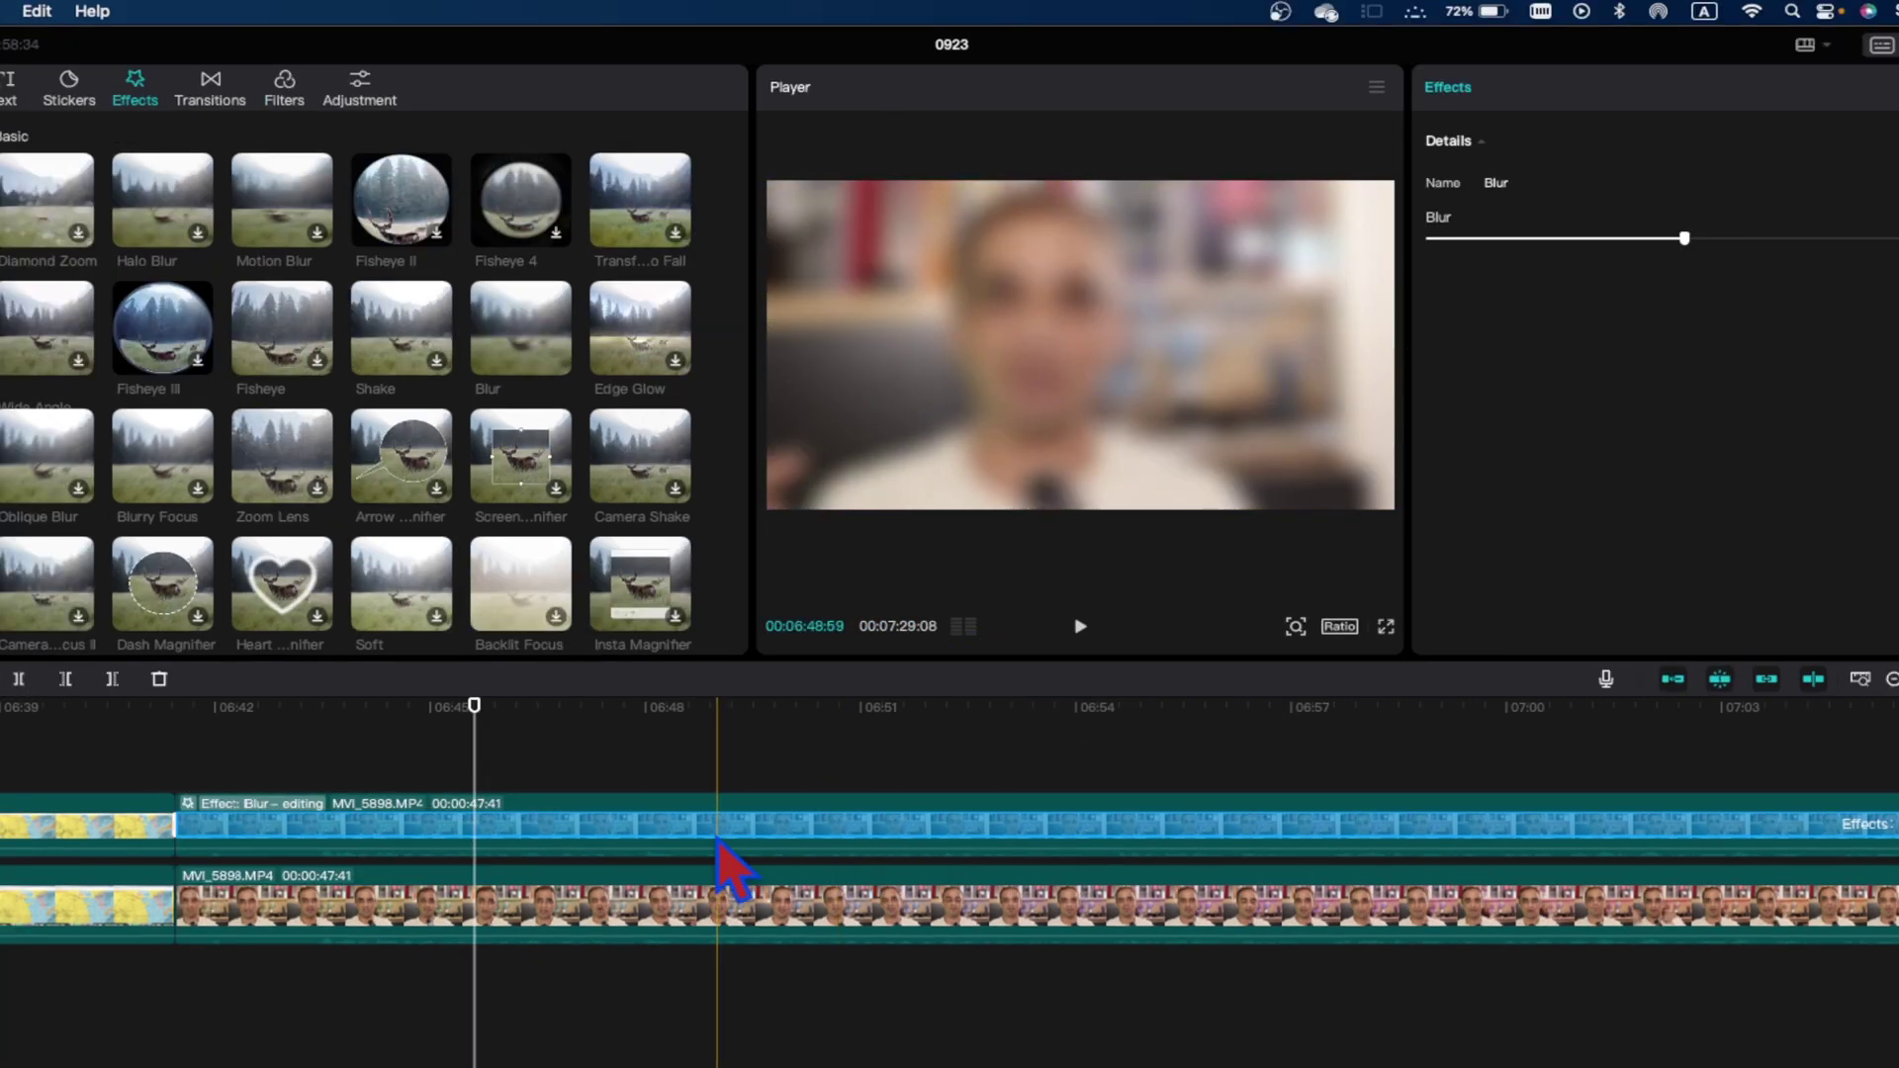
pyautogui.click(681, 774)
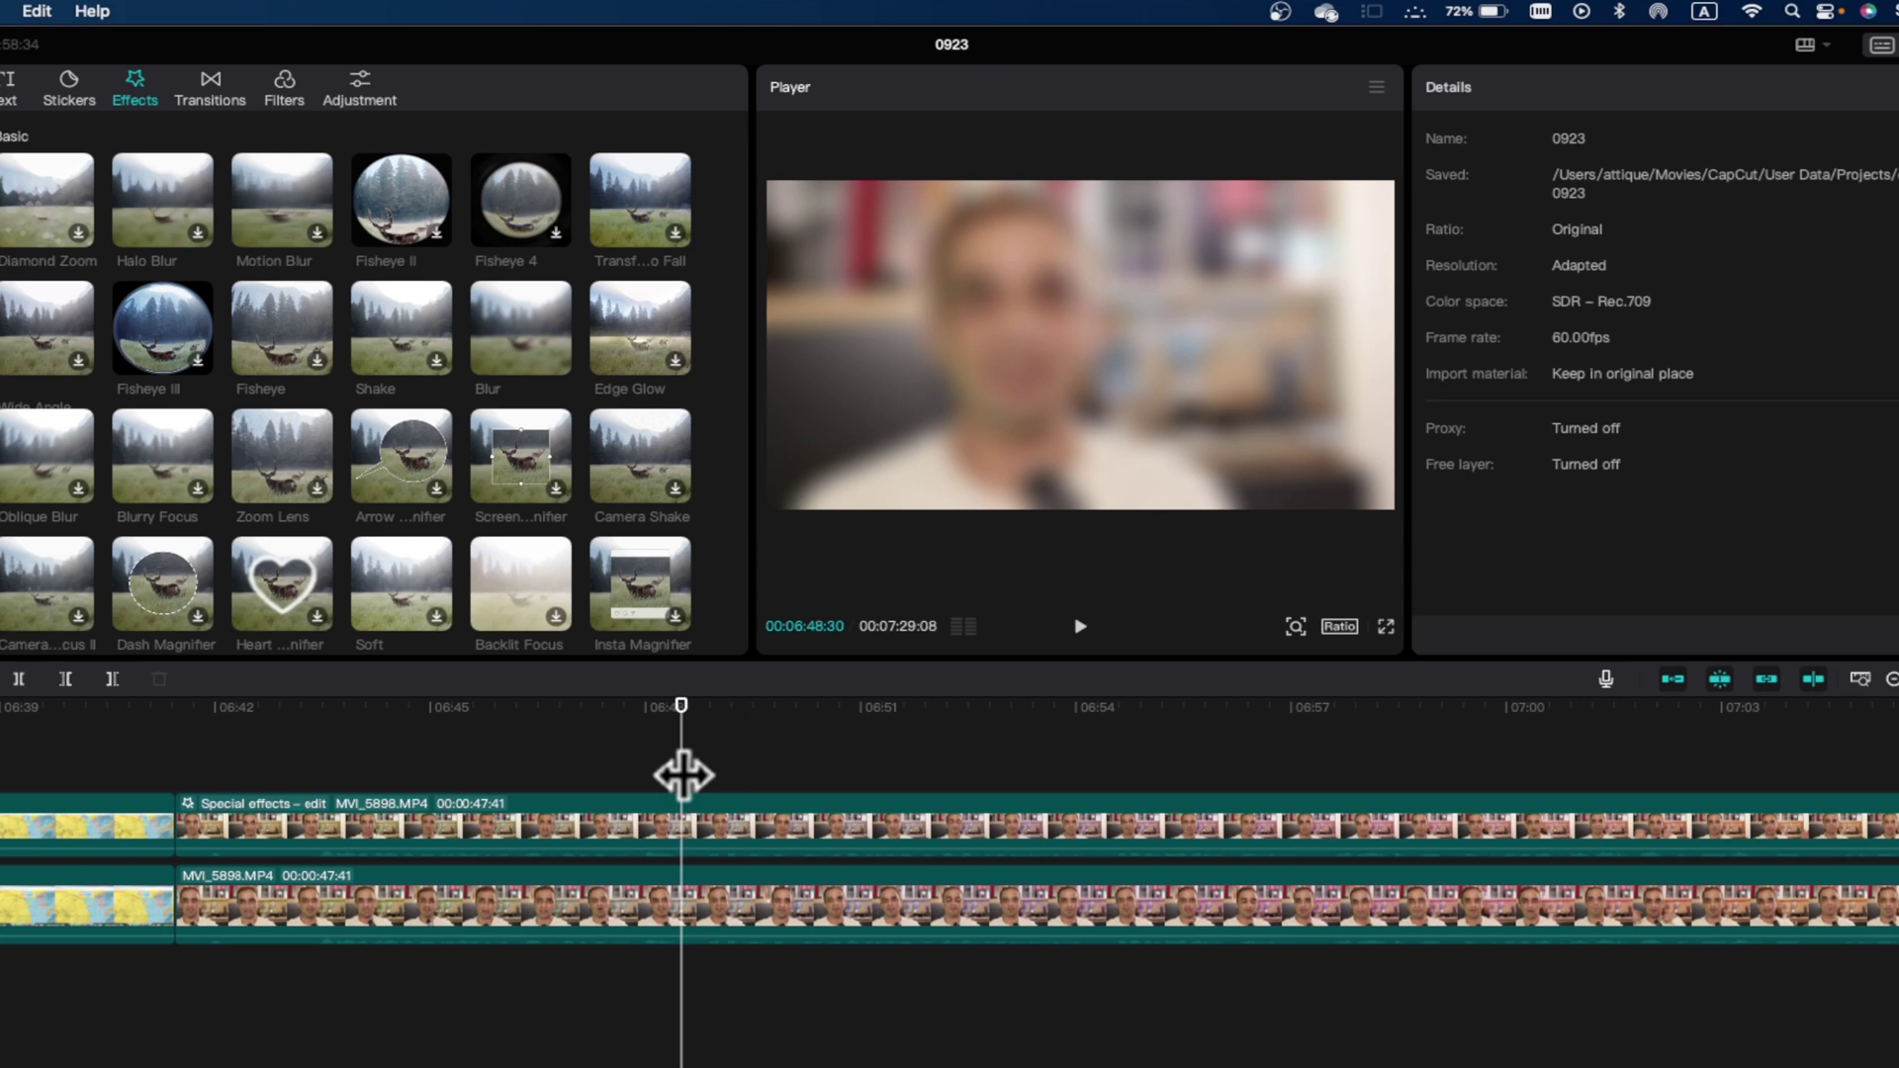
pyautogui.click(473, 829)
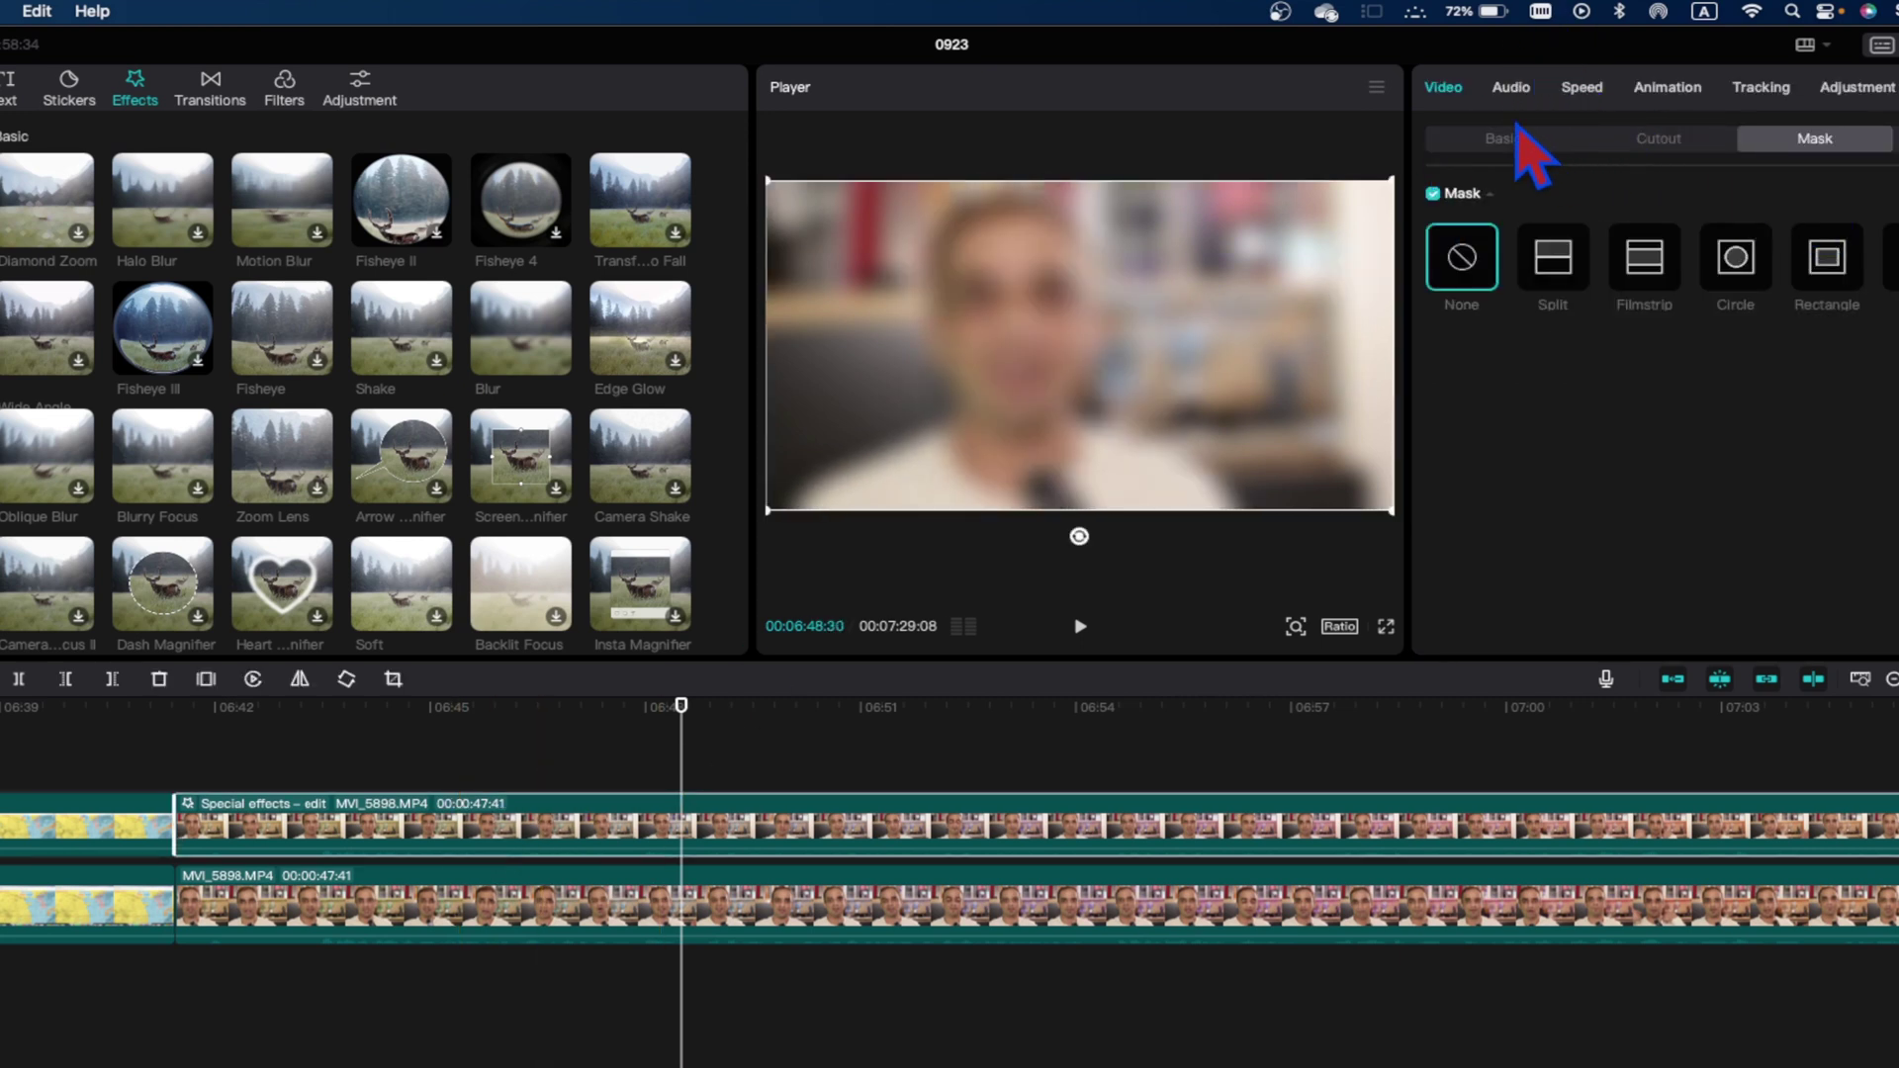
# Apply a Circle mask to the blurred face copy and move it over the face.
pyautogui.click(1734, 265)
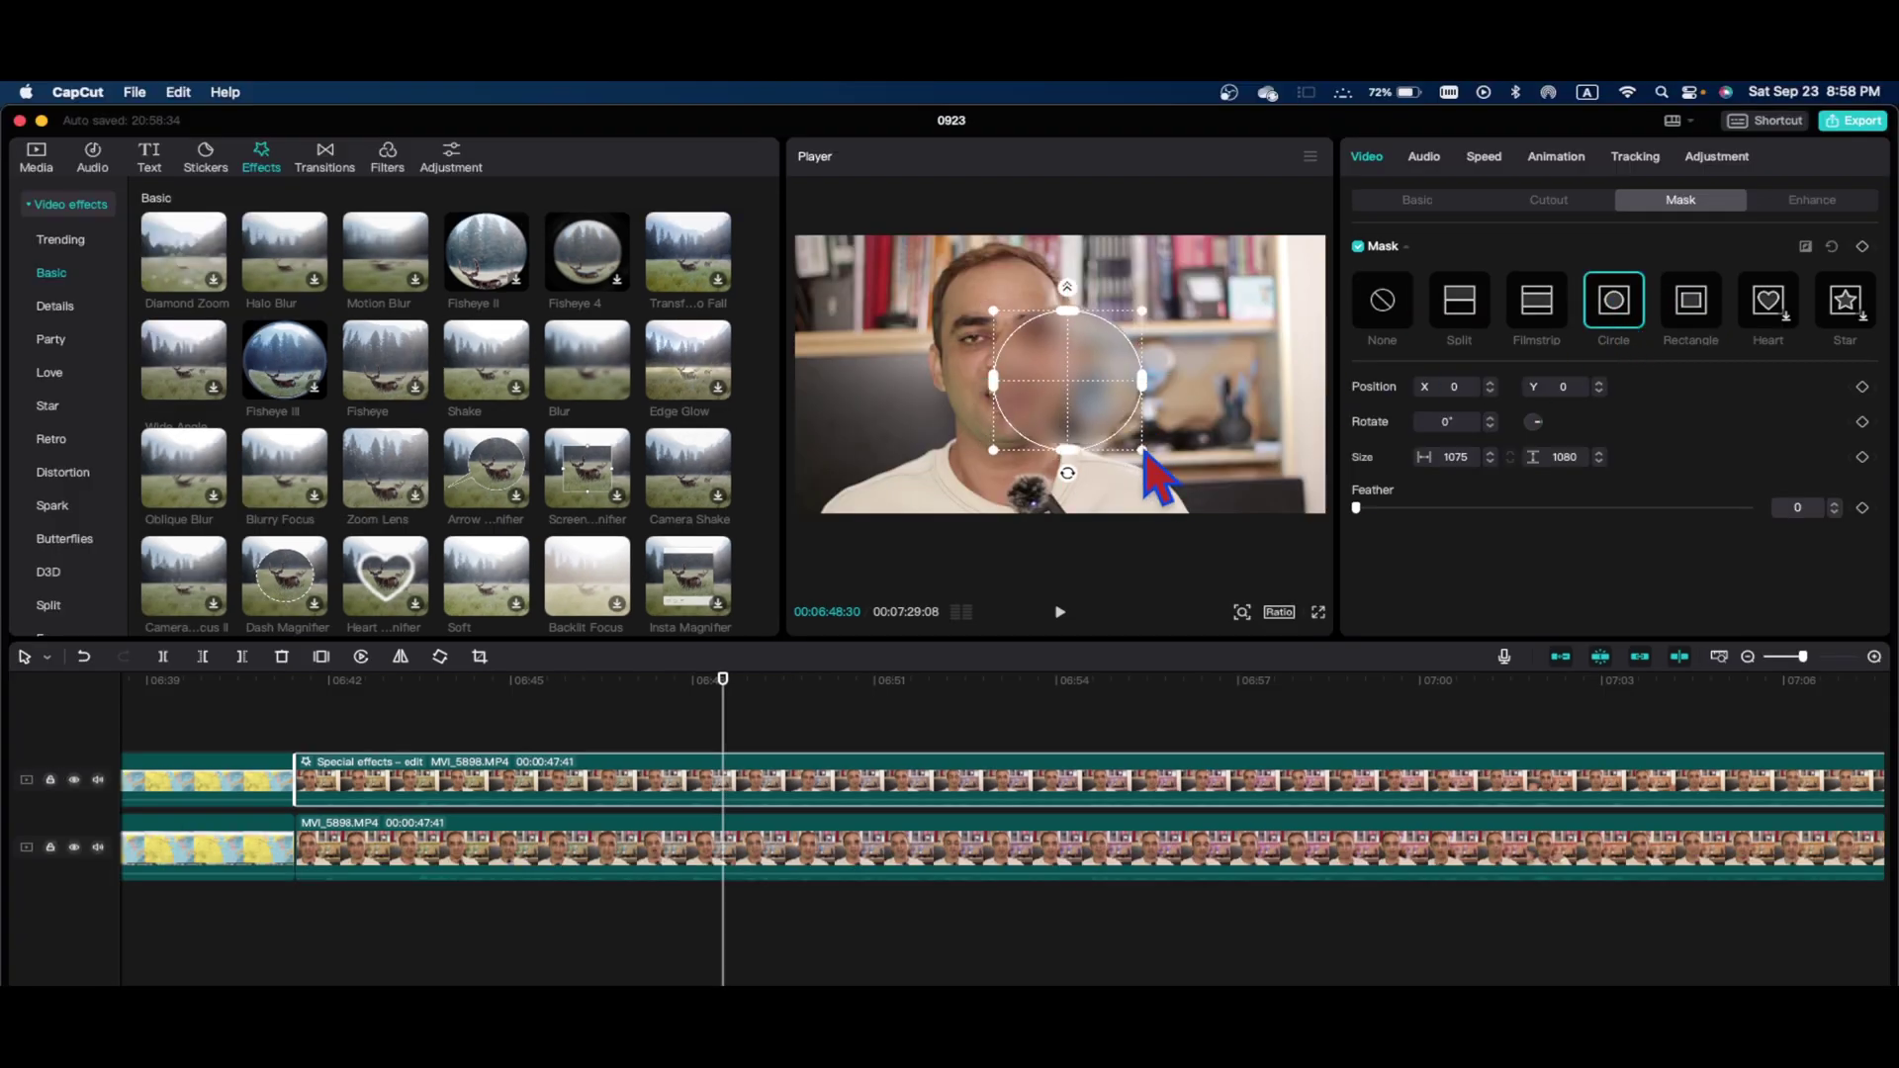
pyautogui.moveTo(1187, 500); pyautogui.dragTo(1128, 472)
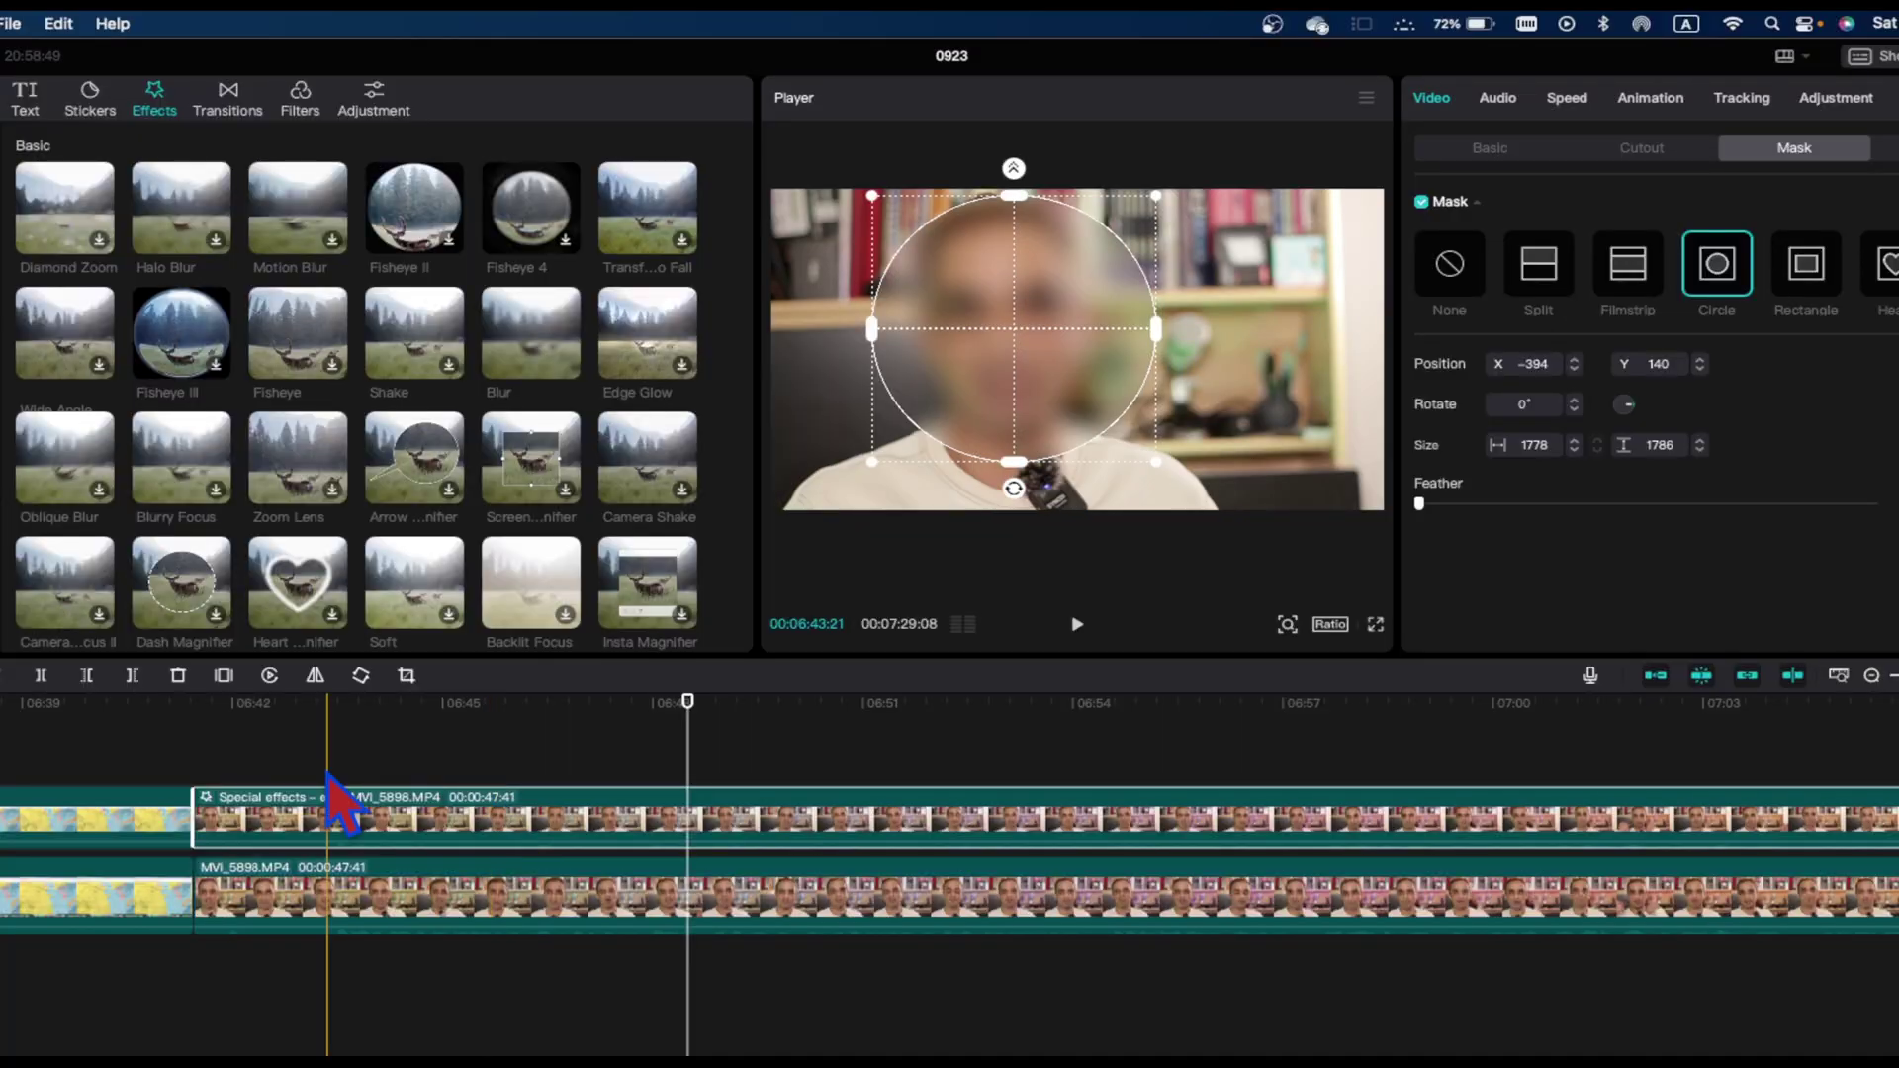
pyautogui.click(229, 760)
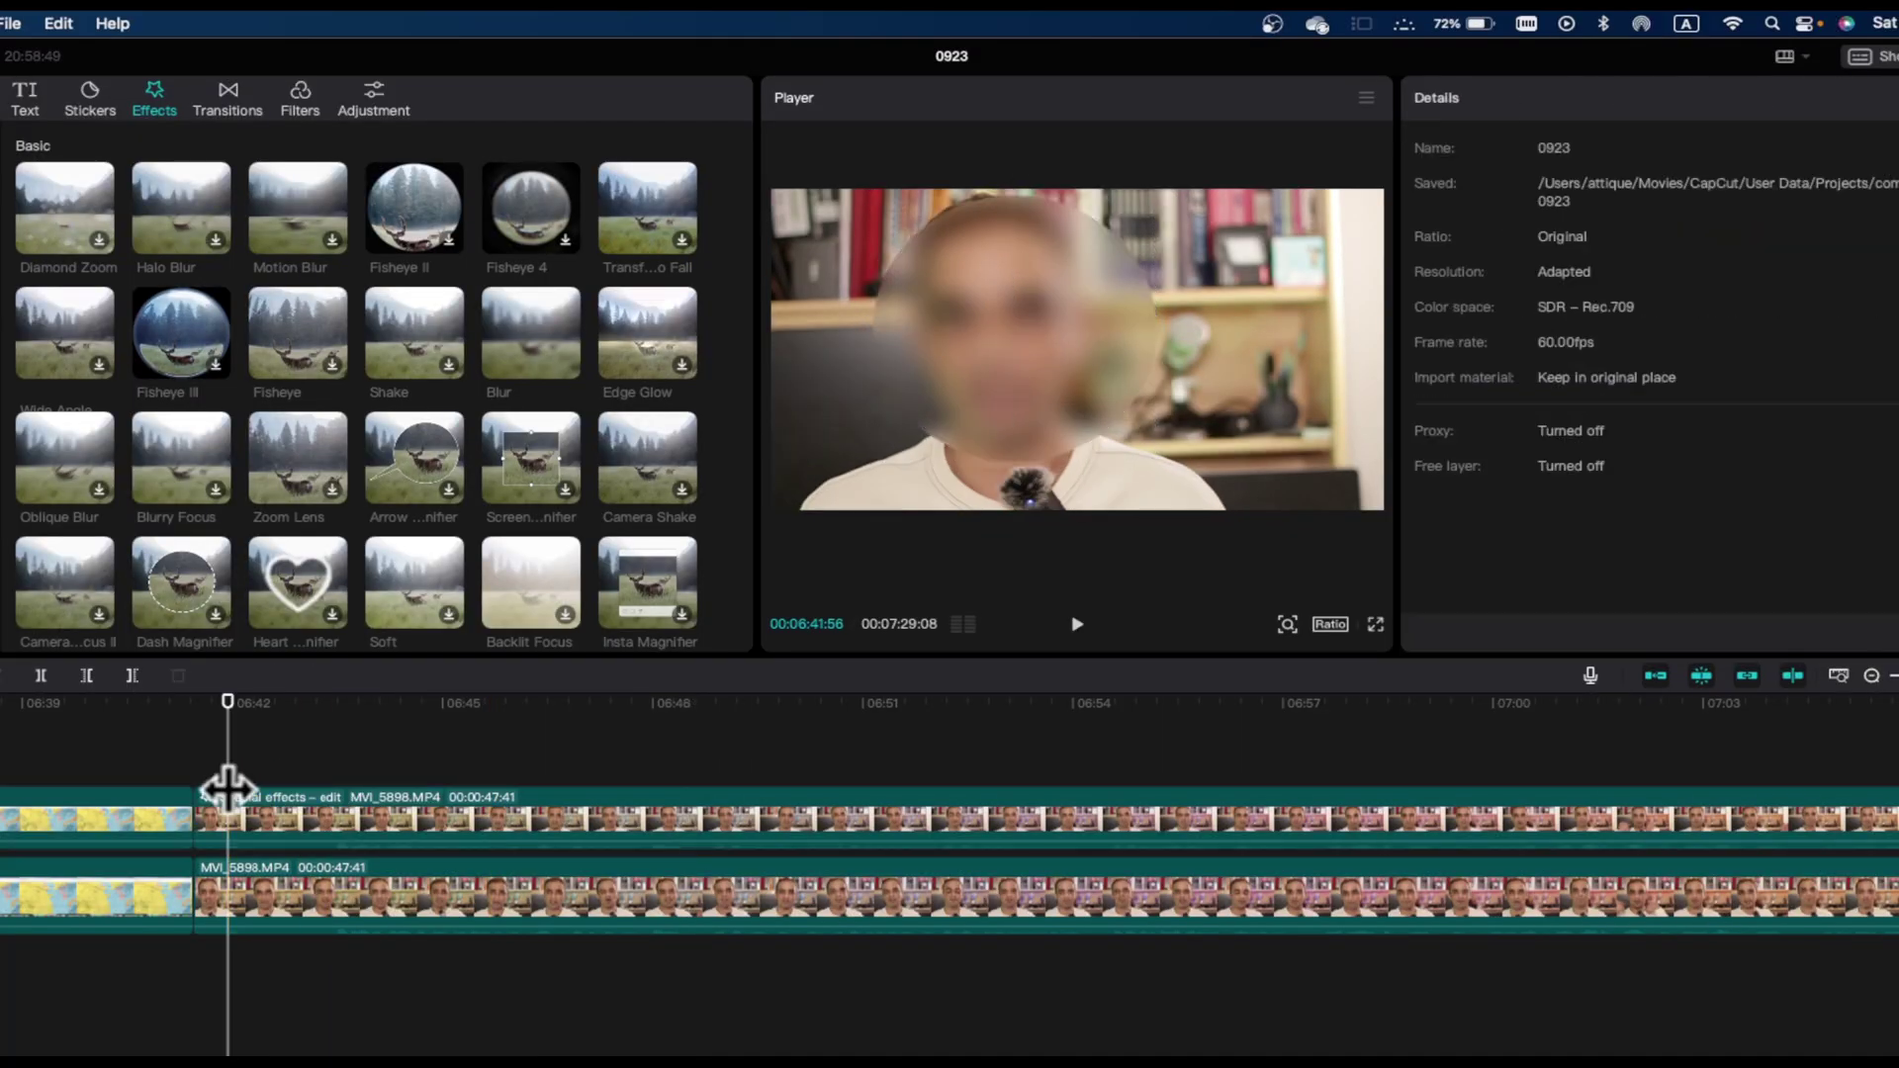
pyautogui.click(228, 791)
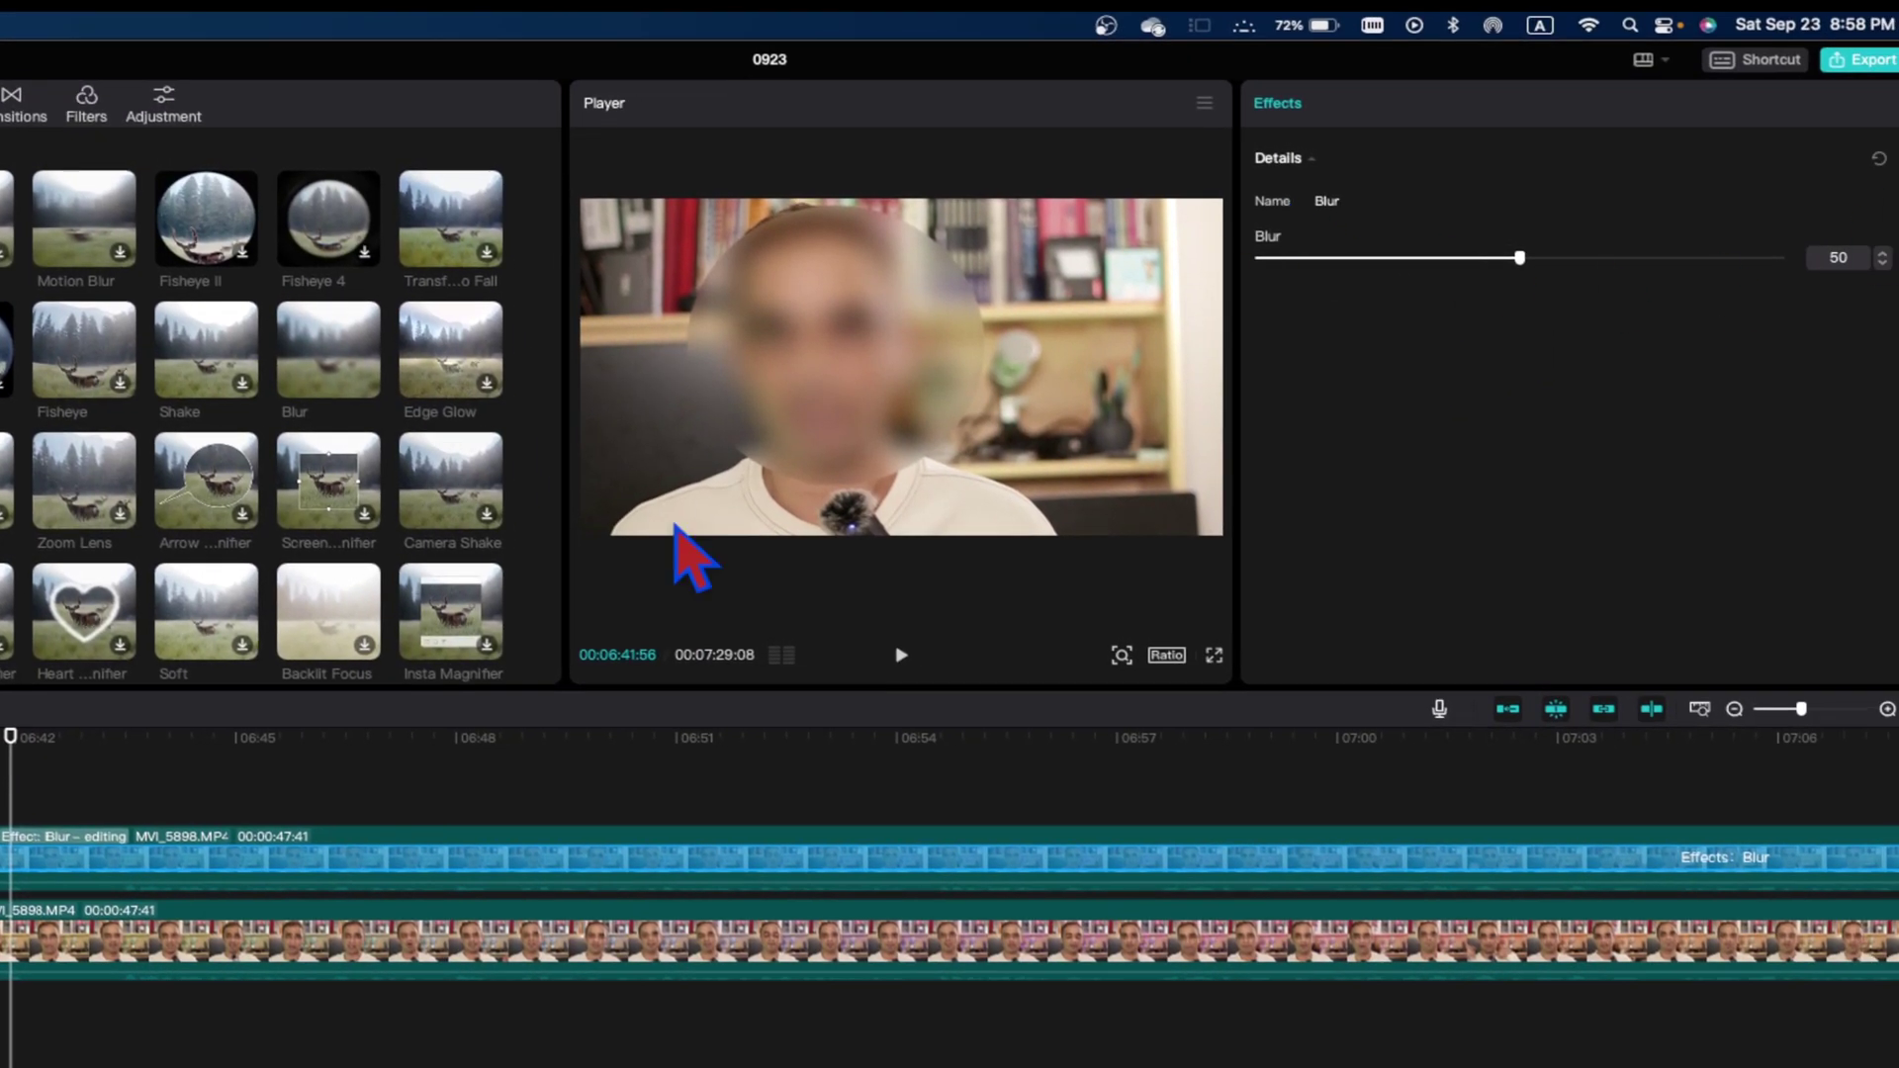
pyautogui.click(139, 803)
pyautogui.click(242, 862)
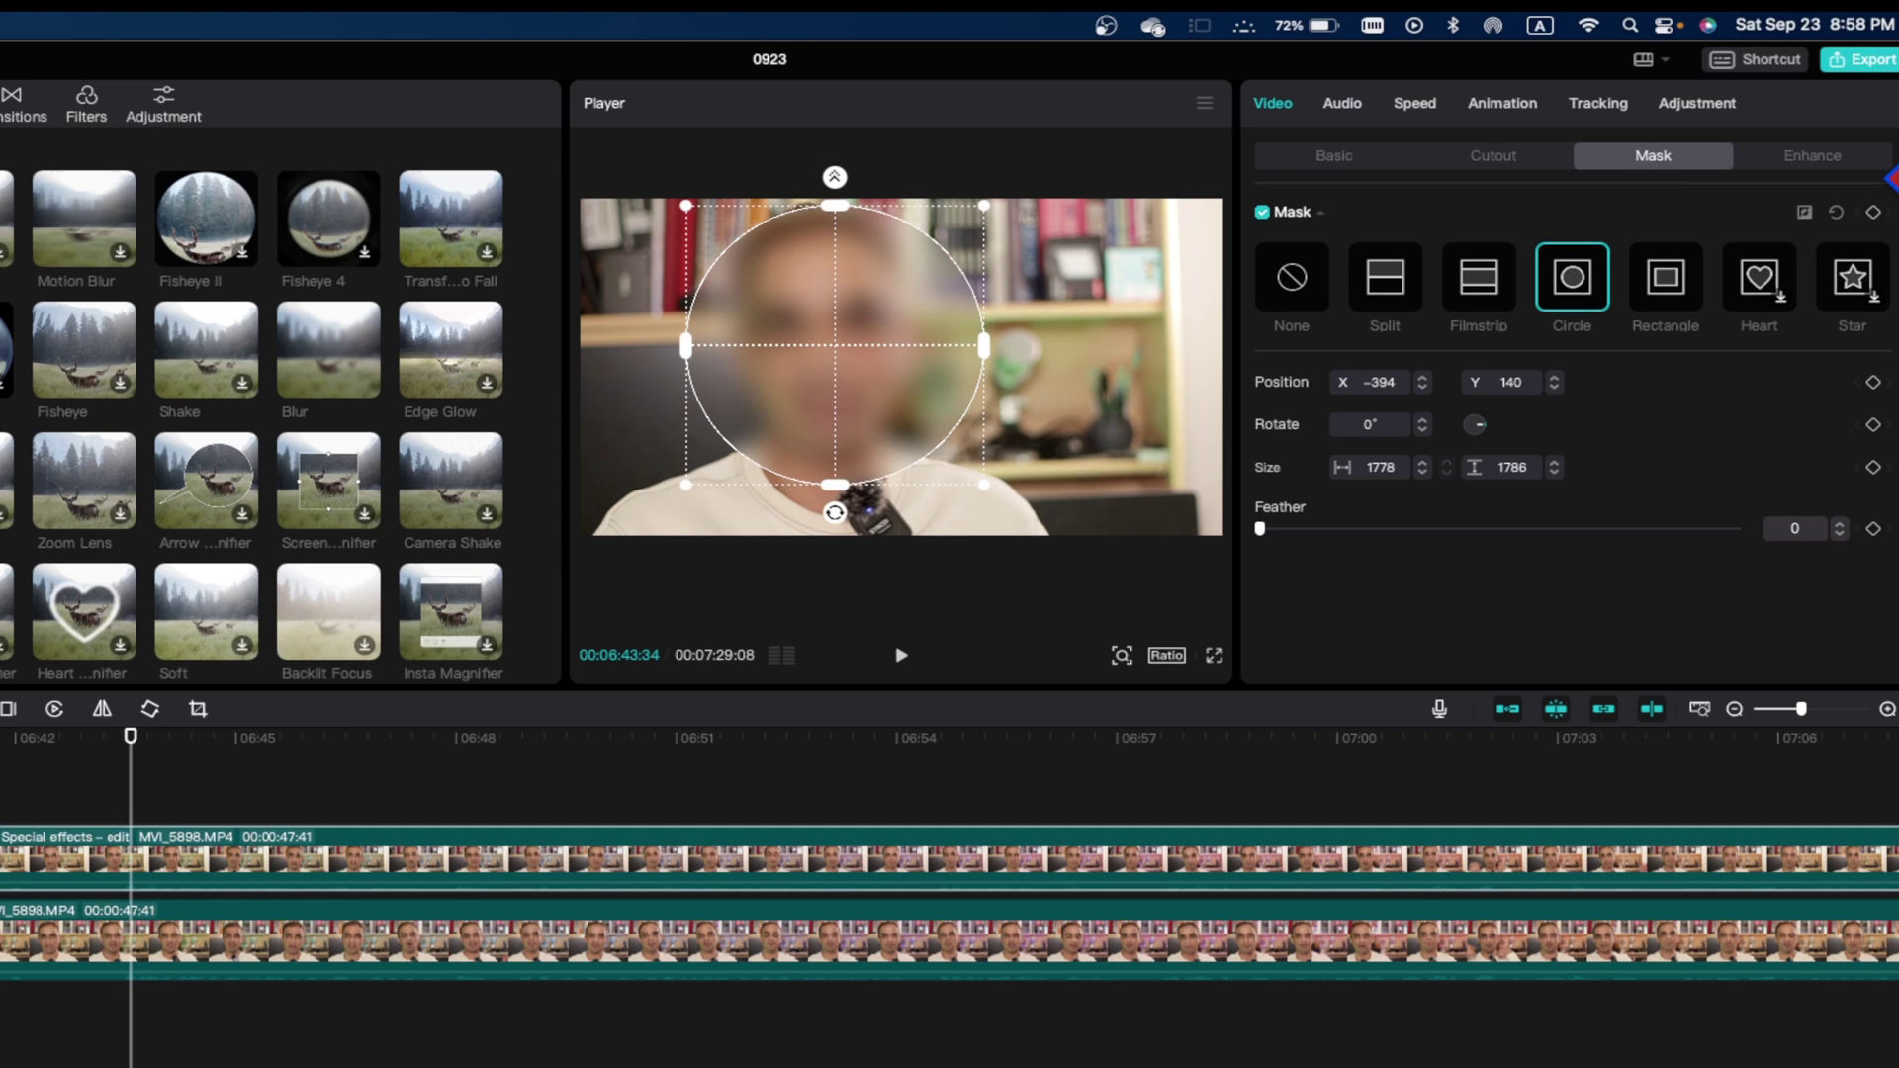
# Reposition the circle at later moments to keyframe it following the face.
pyautogui.moveTo(141, 807); pyautogui.dragTo(1131, 841)
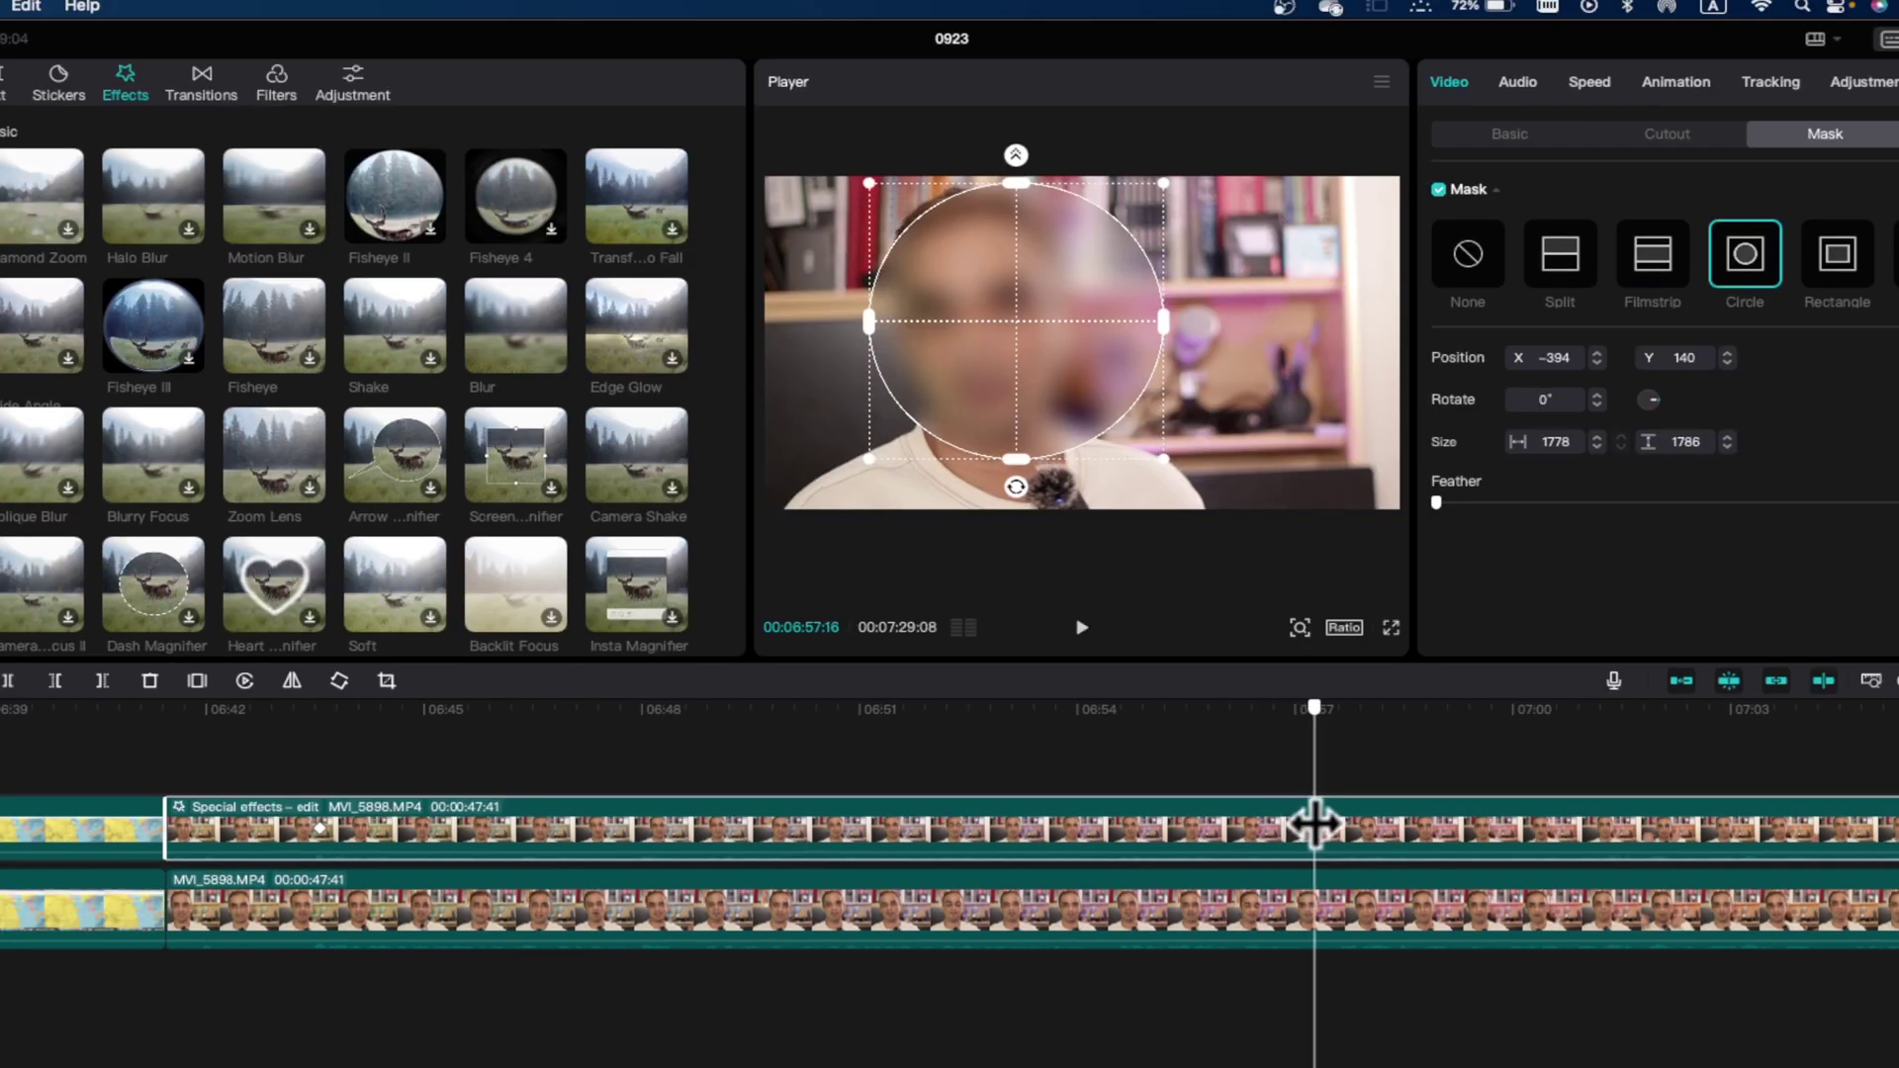
pyautogui.moveTo(1011, 325); pyautogui.dragTo(953, 316)
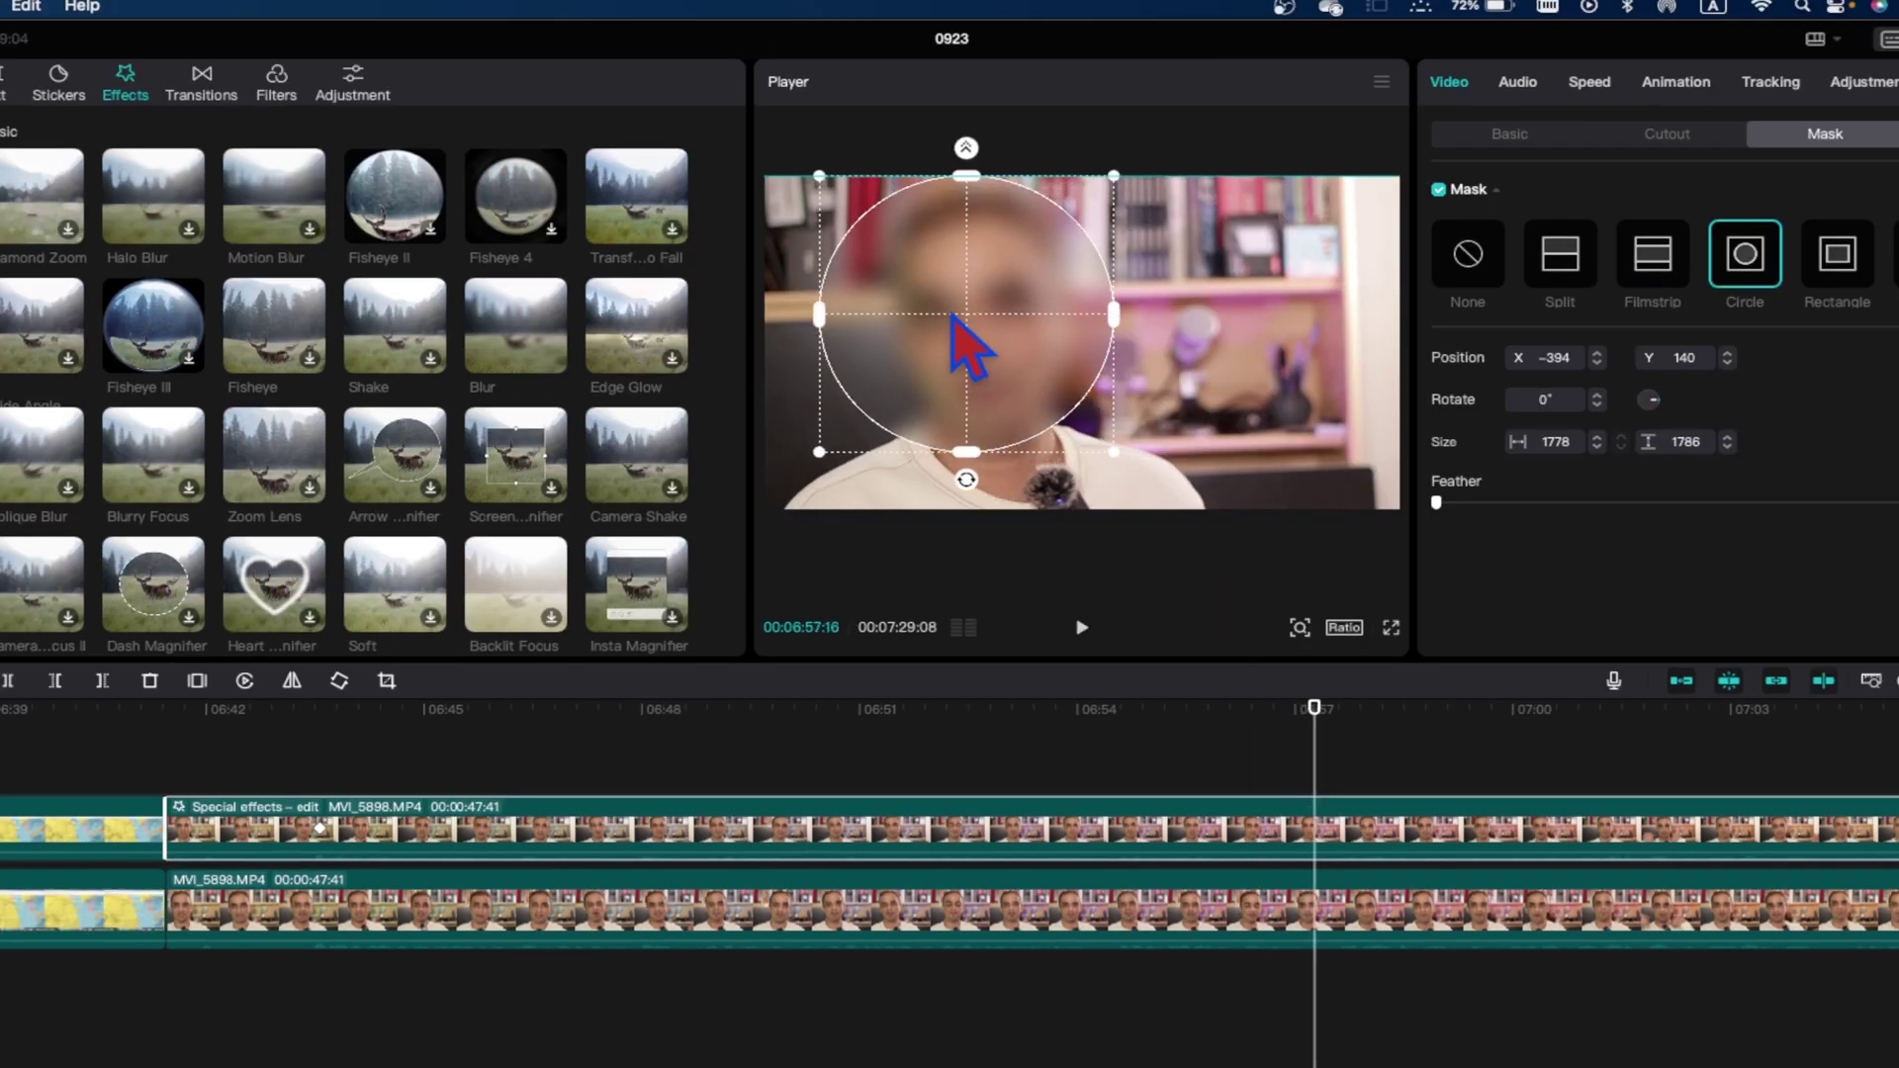
pyautogui.click(904, 717)
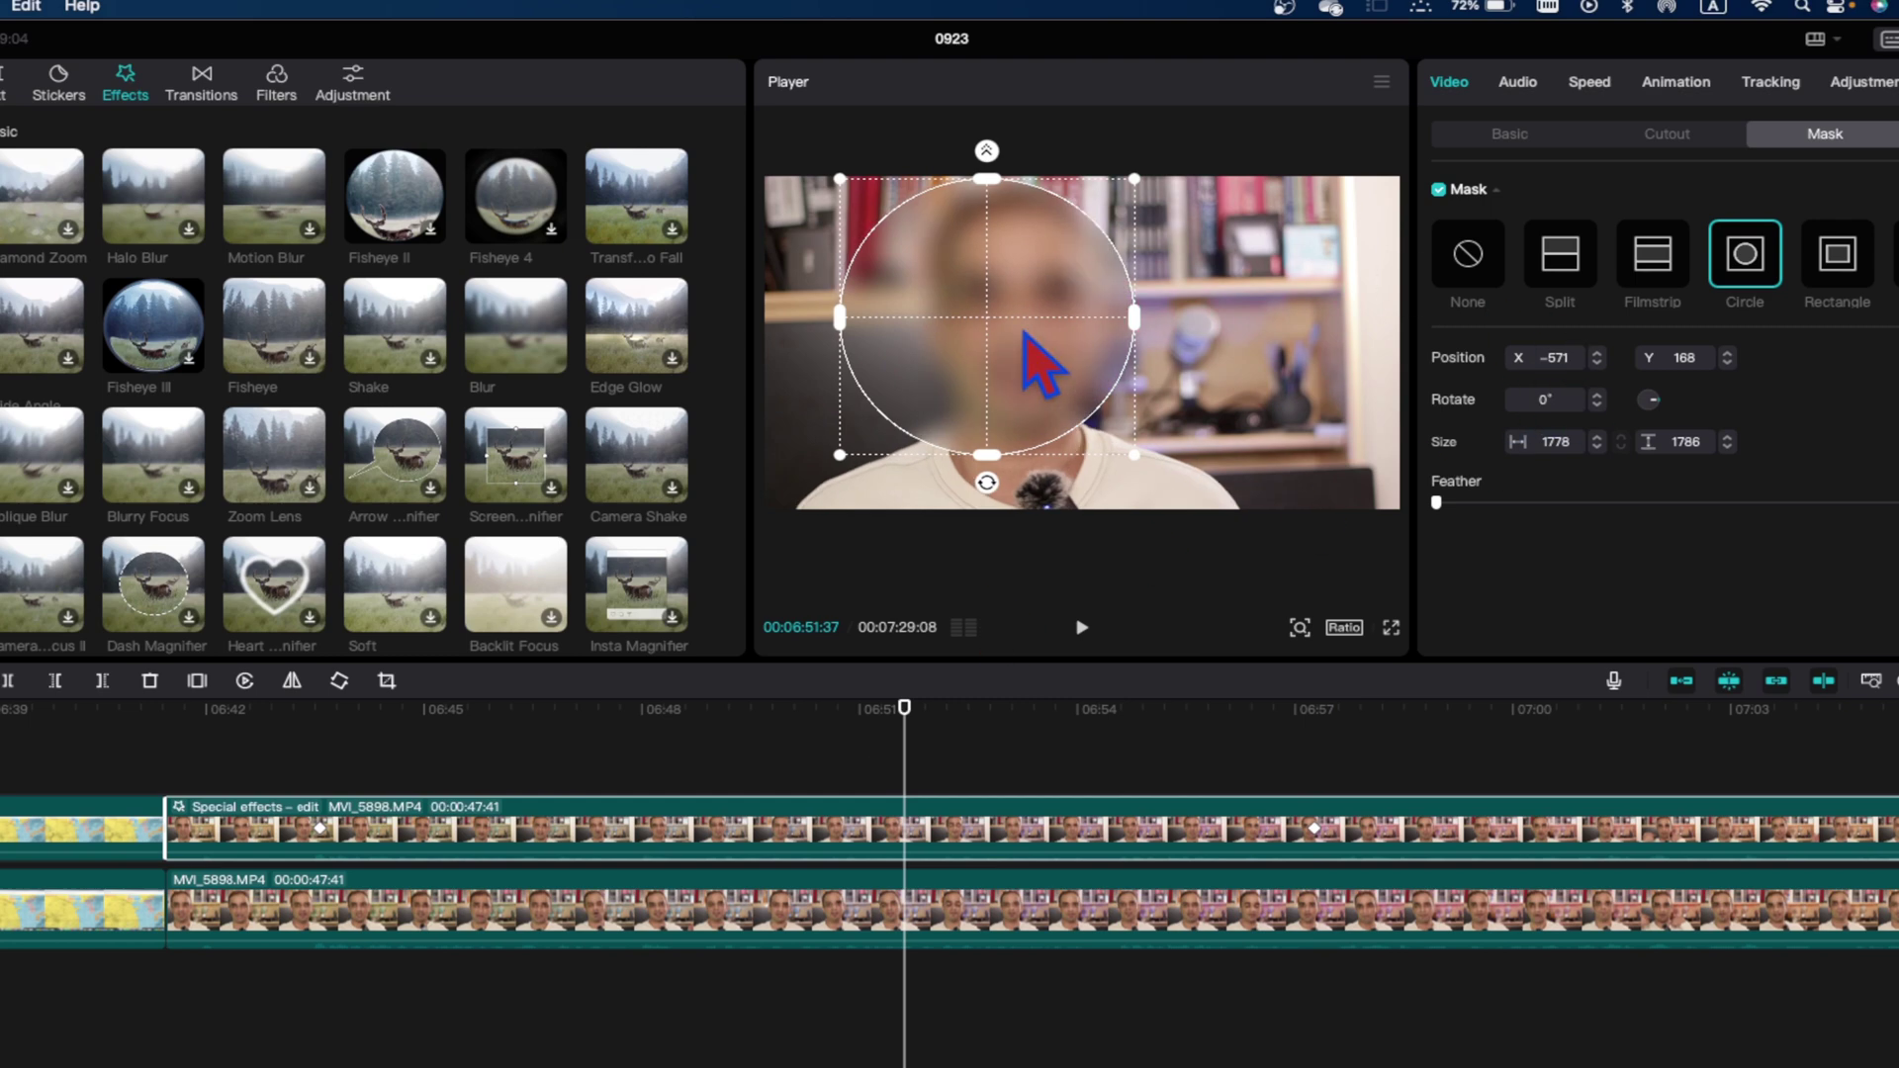
pyautogui.moveTo(945, 336); pyautogui.dragTo(972, 336)
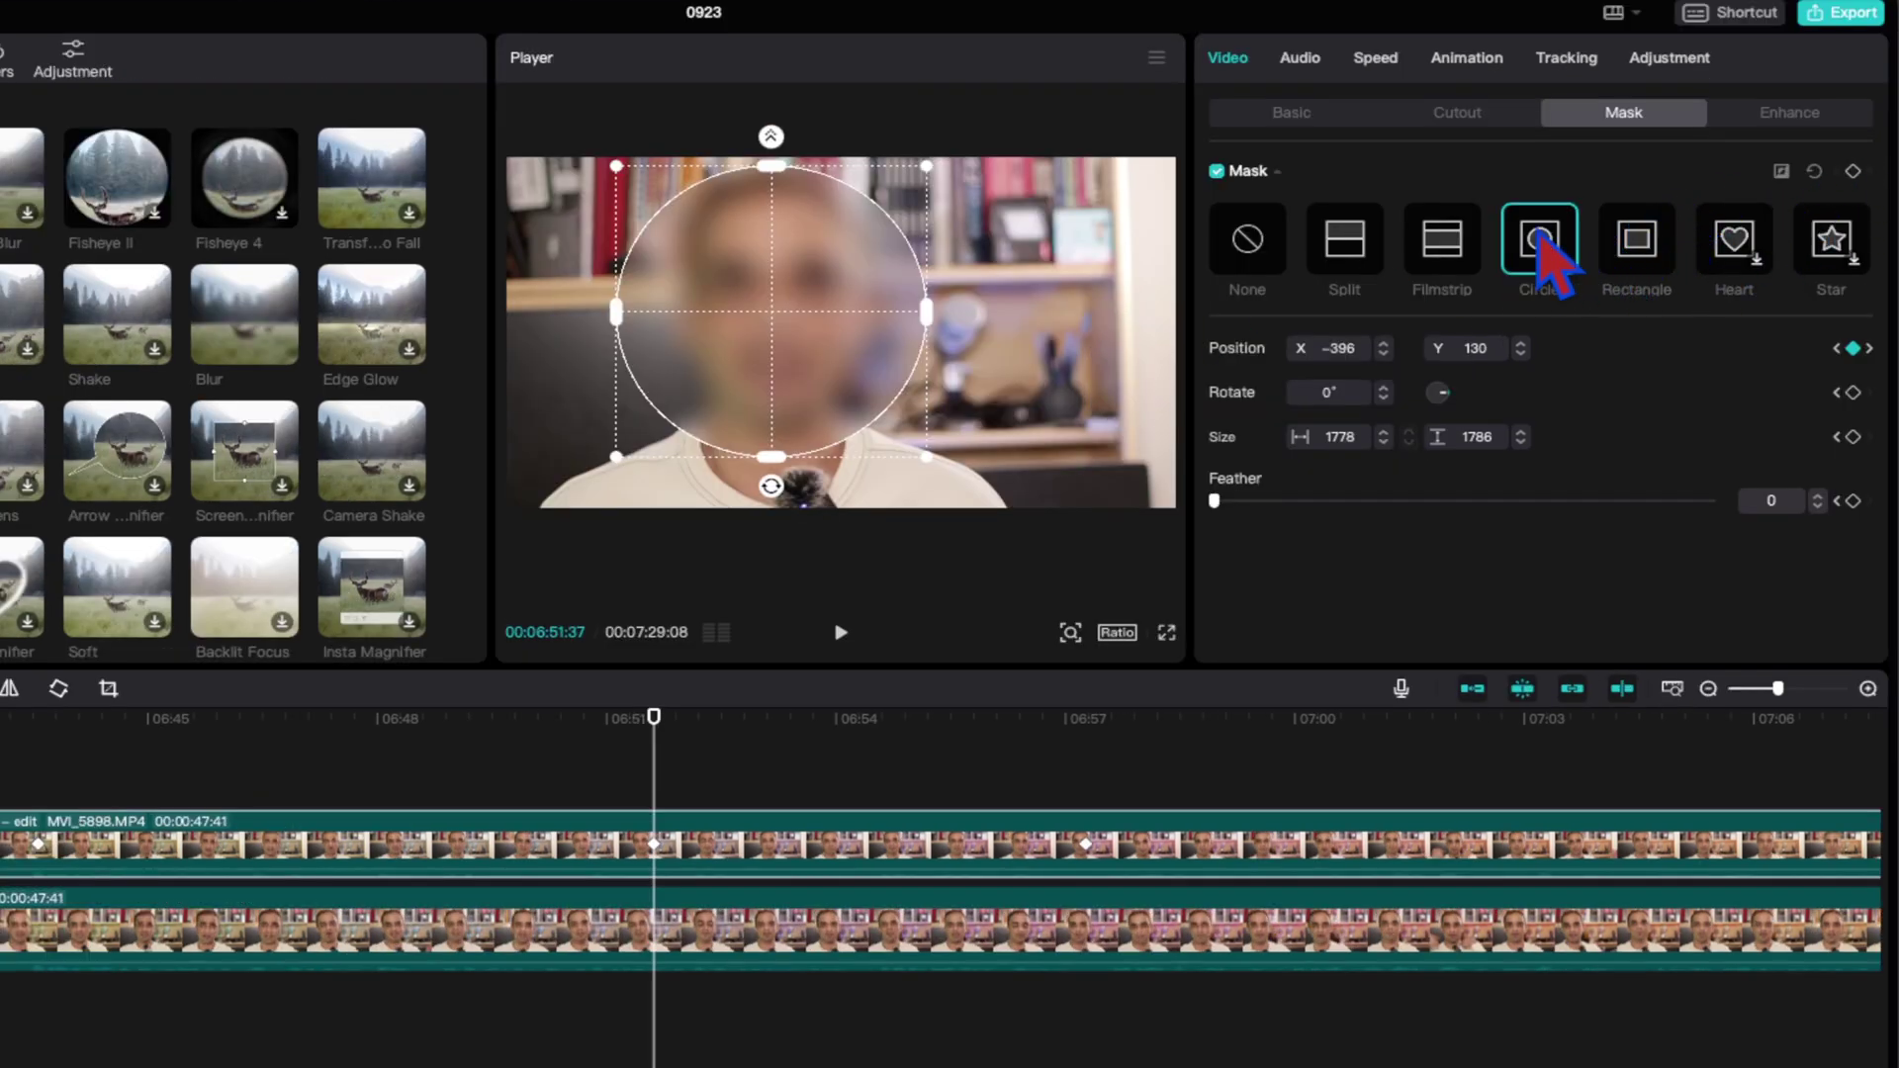
# Invert the circle mask so the background blurs, then shrink and nudge it up slightly.
pyautogui.click(1782, 172)
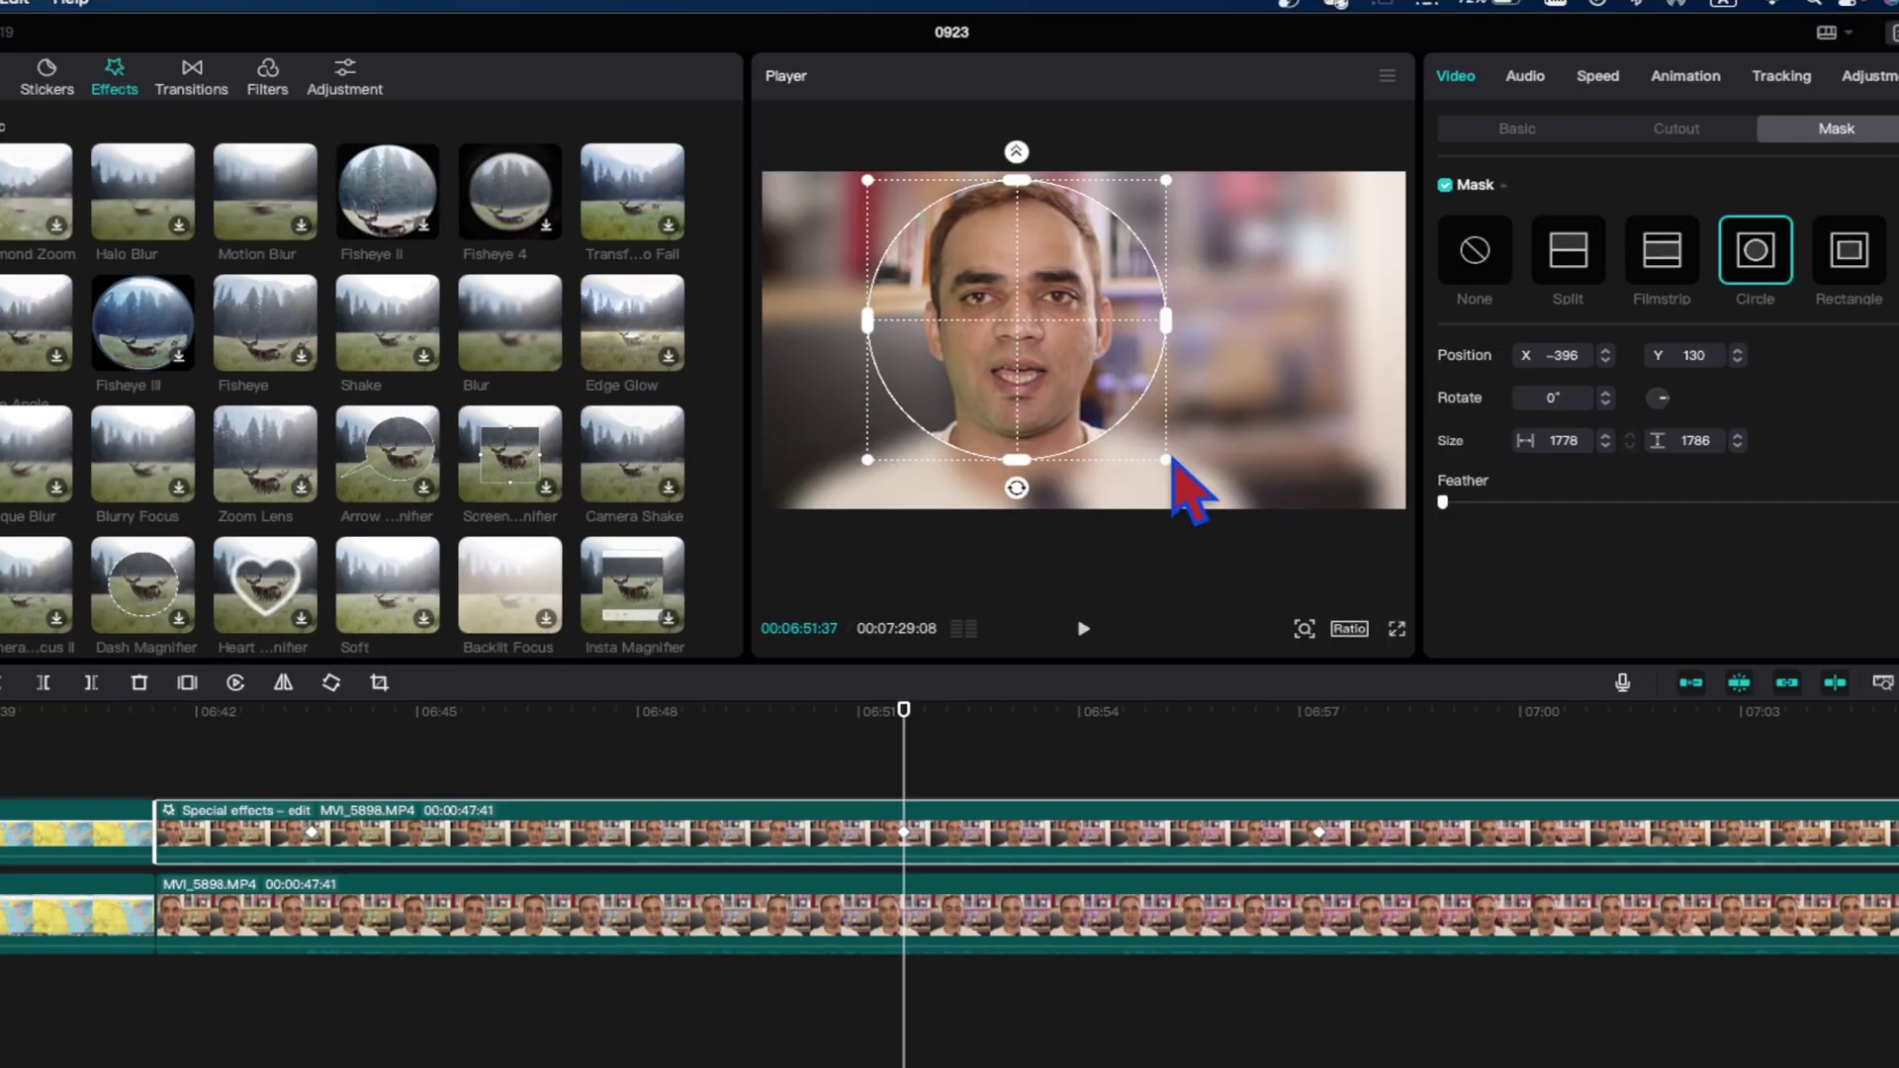
pyautogui.moveTo(1170, 460)
pyautogui.mouseDown()
pyautogui.moveTo(1191, 479)
pyautogui.moveTo(1166, 463)
pyautogui.mouseUp()
pyautogui.moveTo(1046, 384); pyautogui.dragTo(1032, 365)
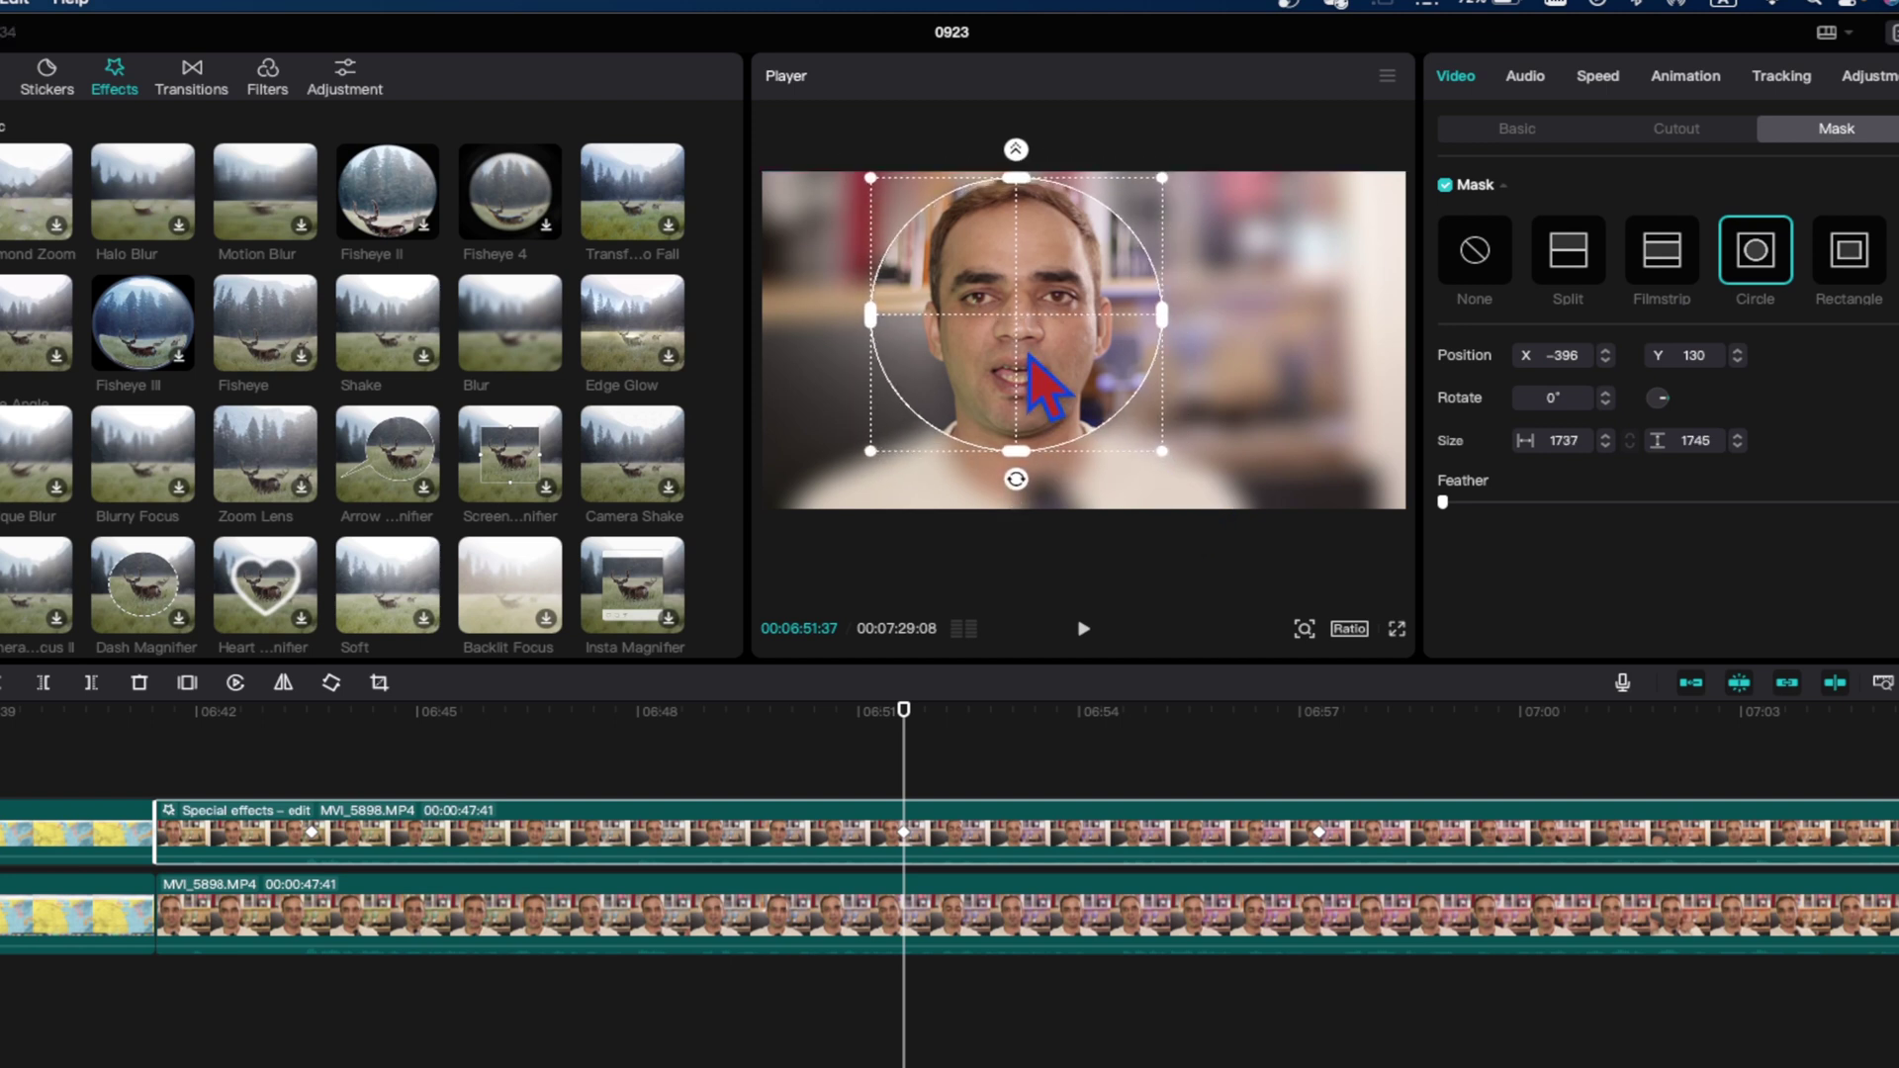
# Review playback from 06:48, then narrow the circle to fit the face.
pyautogui.click(648, 791)
pyautogui.press('space')
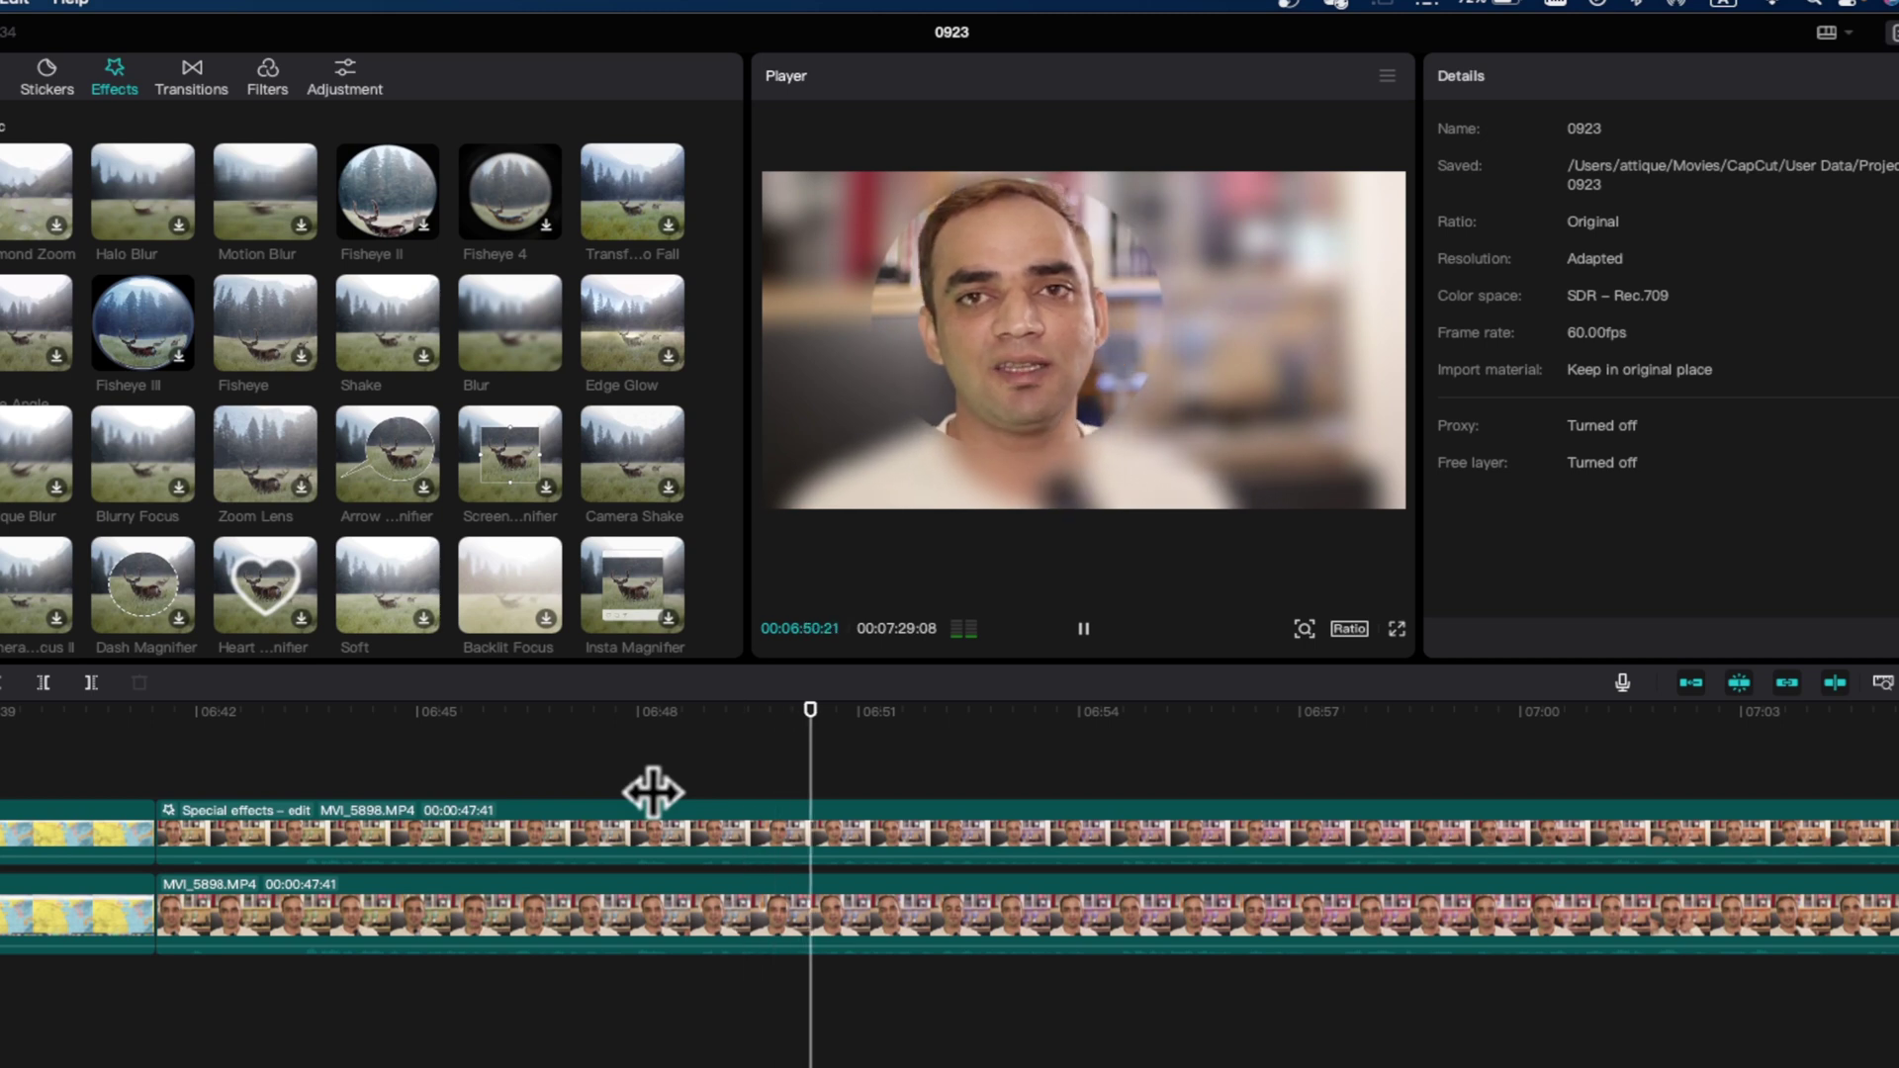
pyautogui.press('space')
pyautogui.click(665, 829)
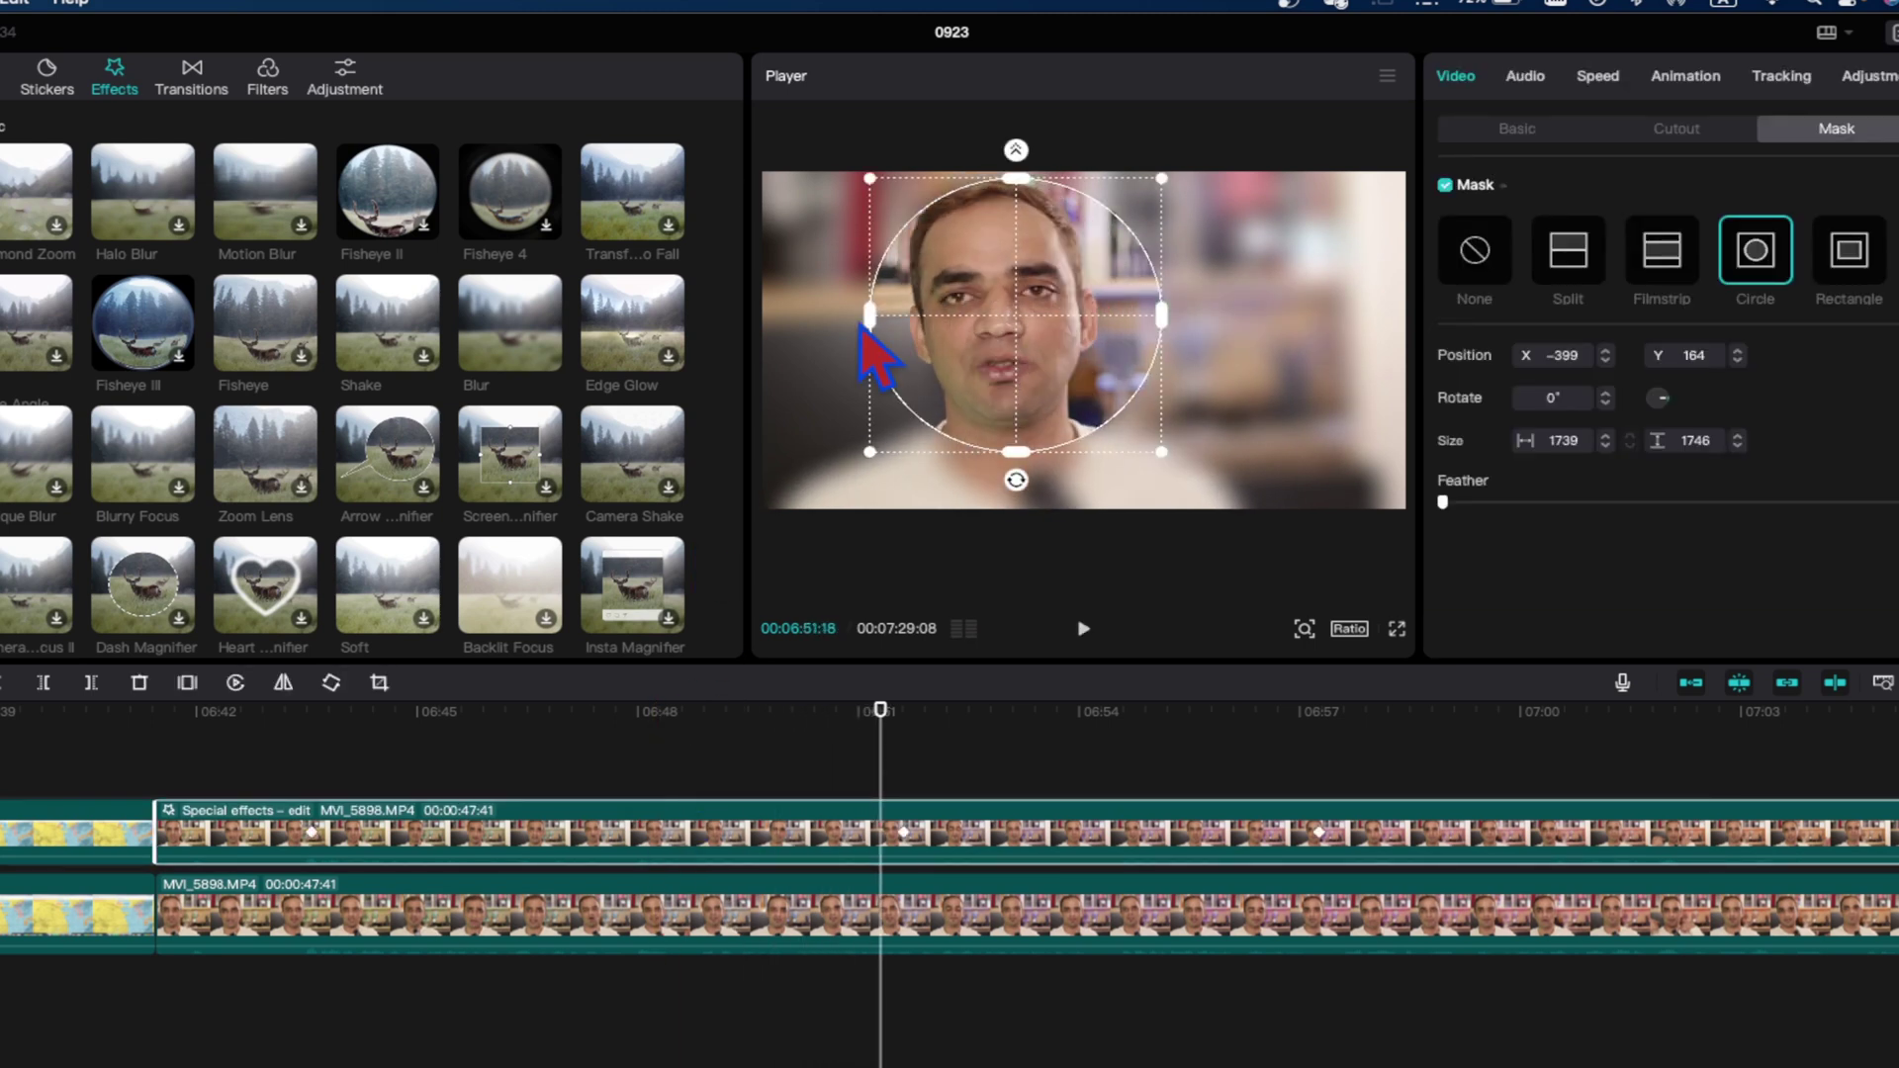
pyautogui.moveTo(872, 315); pyautogui.dragTo(896, 314)
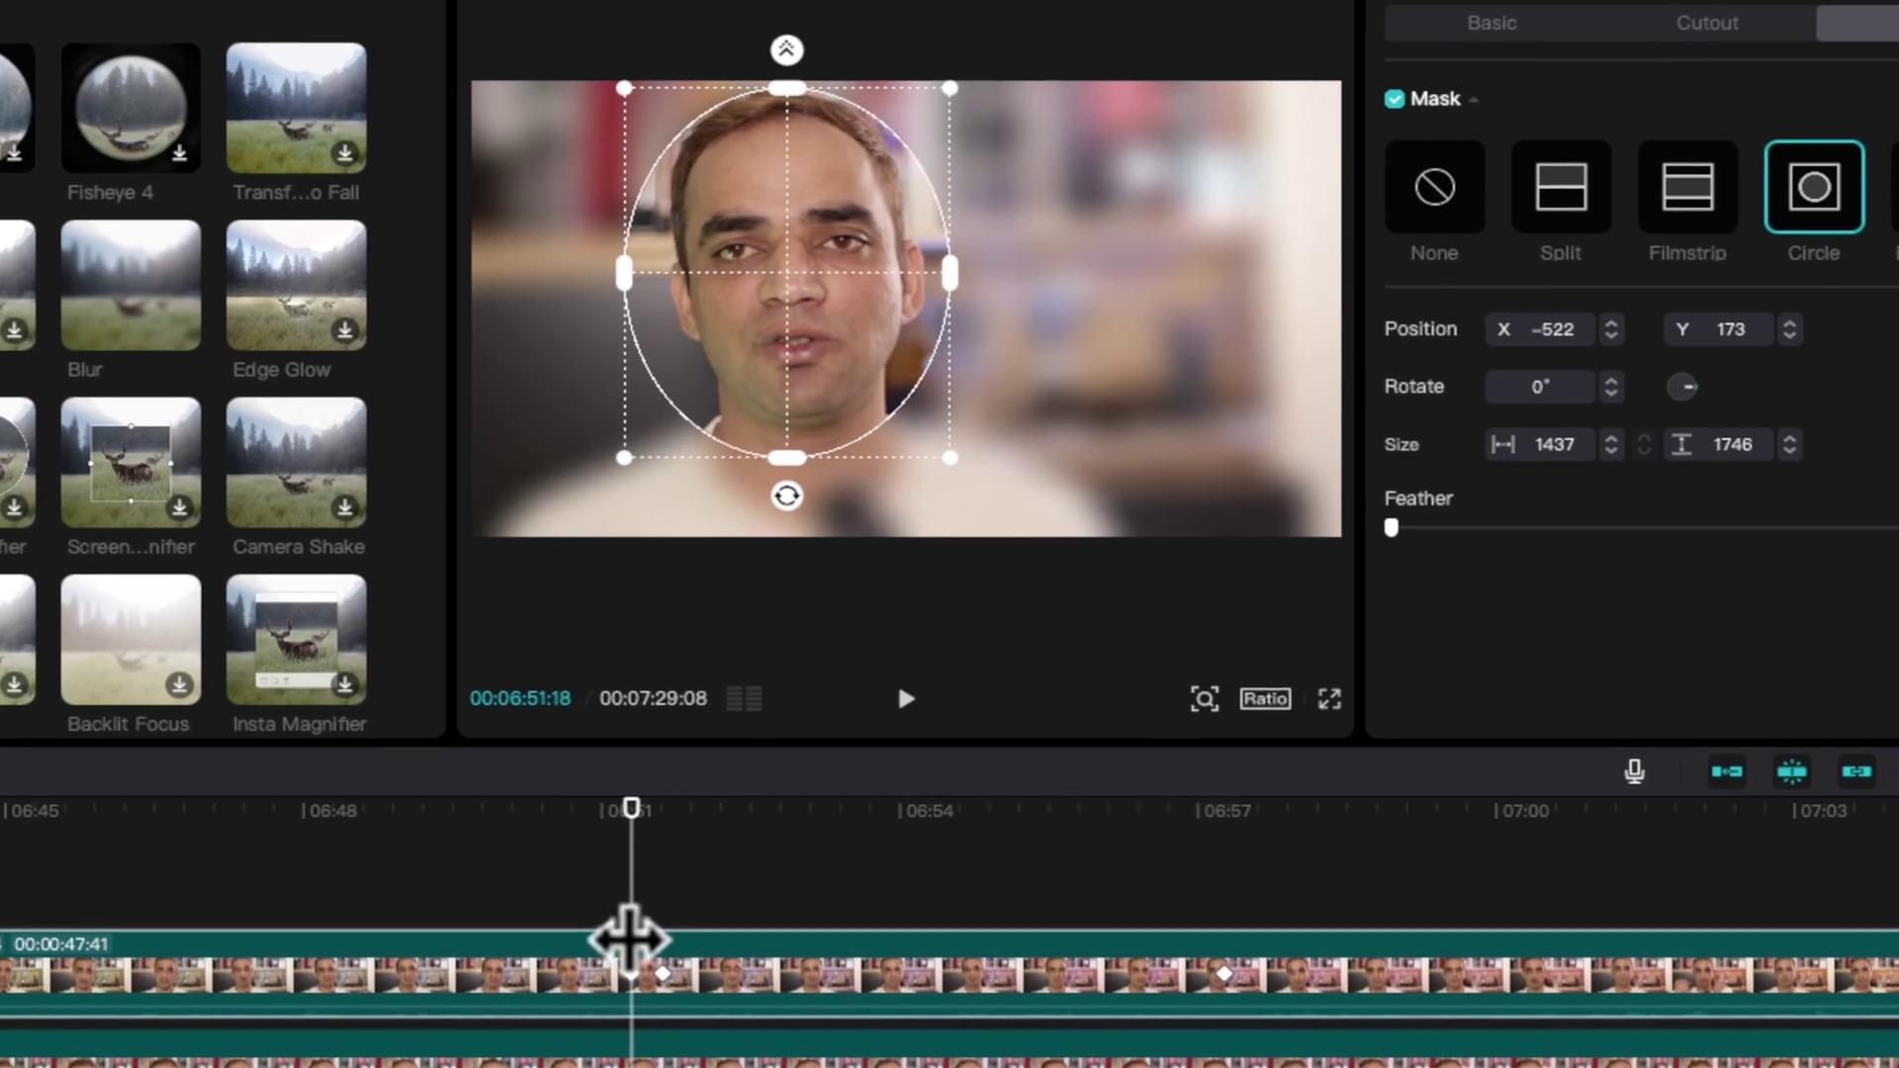
# Change the face copy's mask to Rectangle and play from 06:51 to review the blur.
pyautogui.click(1034, 935)
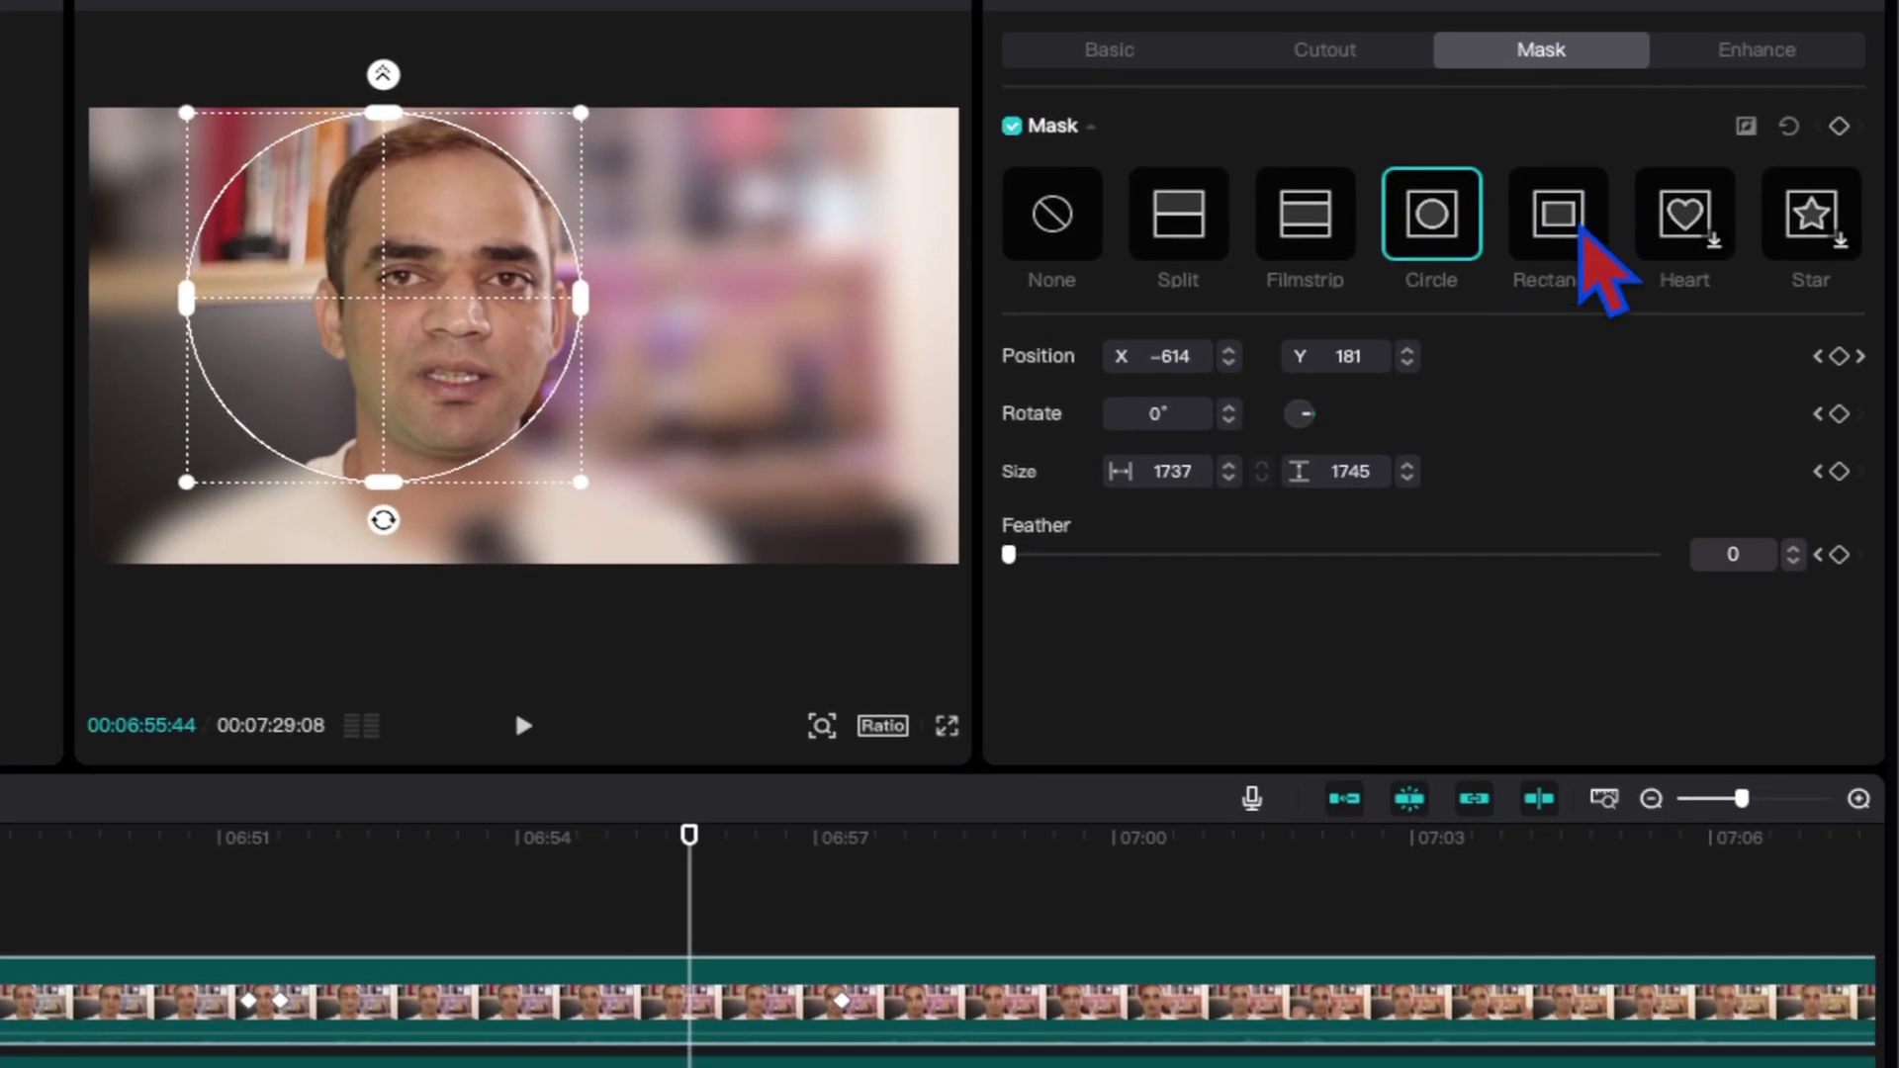
pyautogui.click(1583, 238)
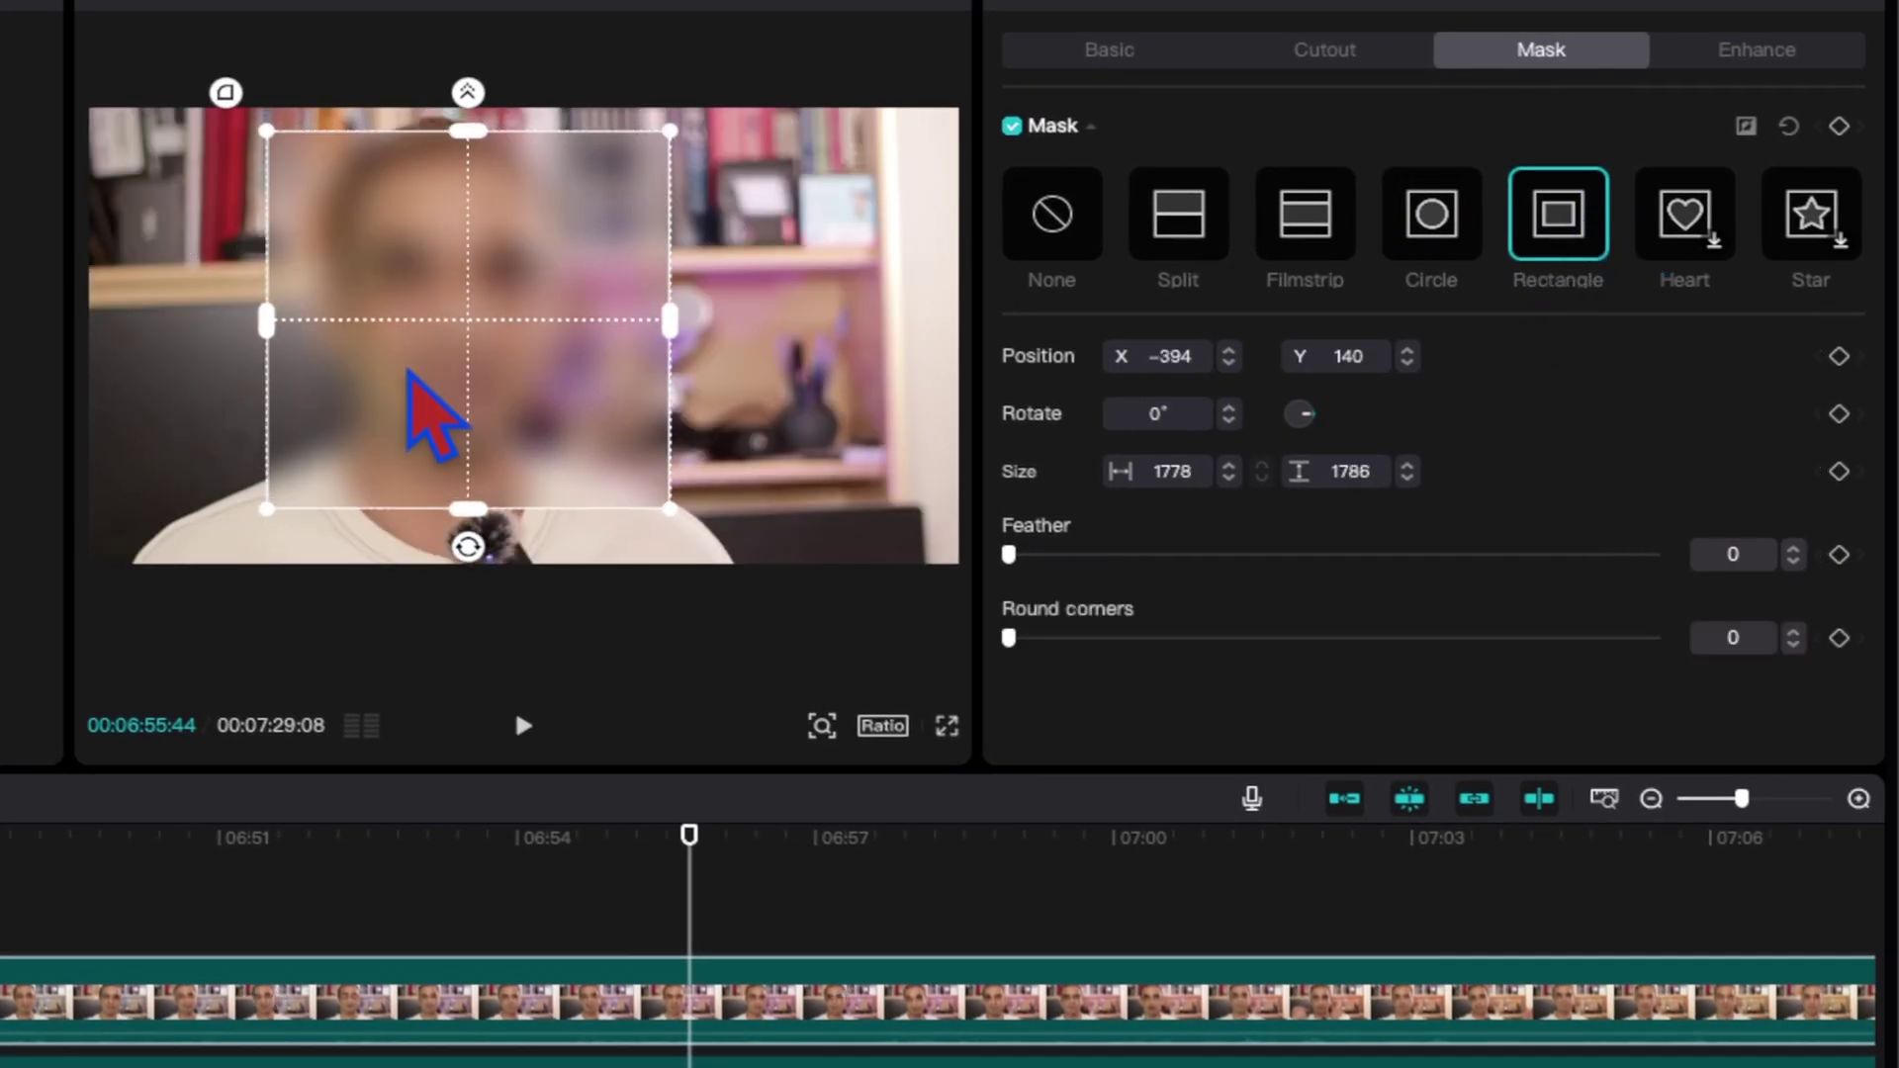
pyautogui.click(242, 966)
pyautogui.press('space')
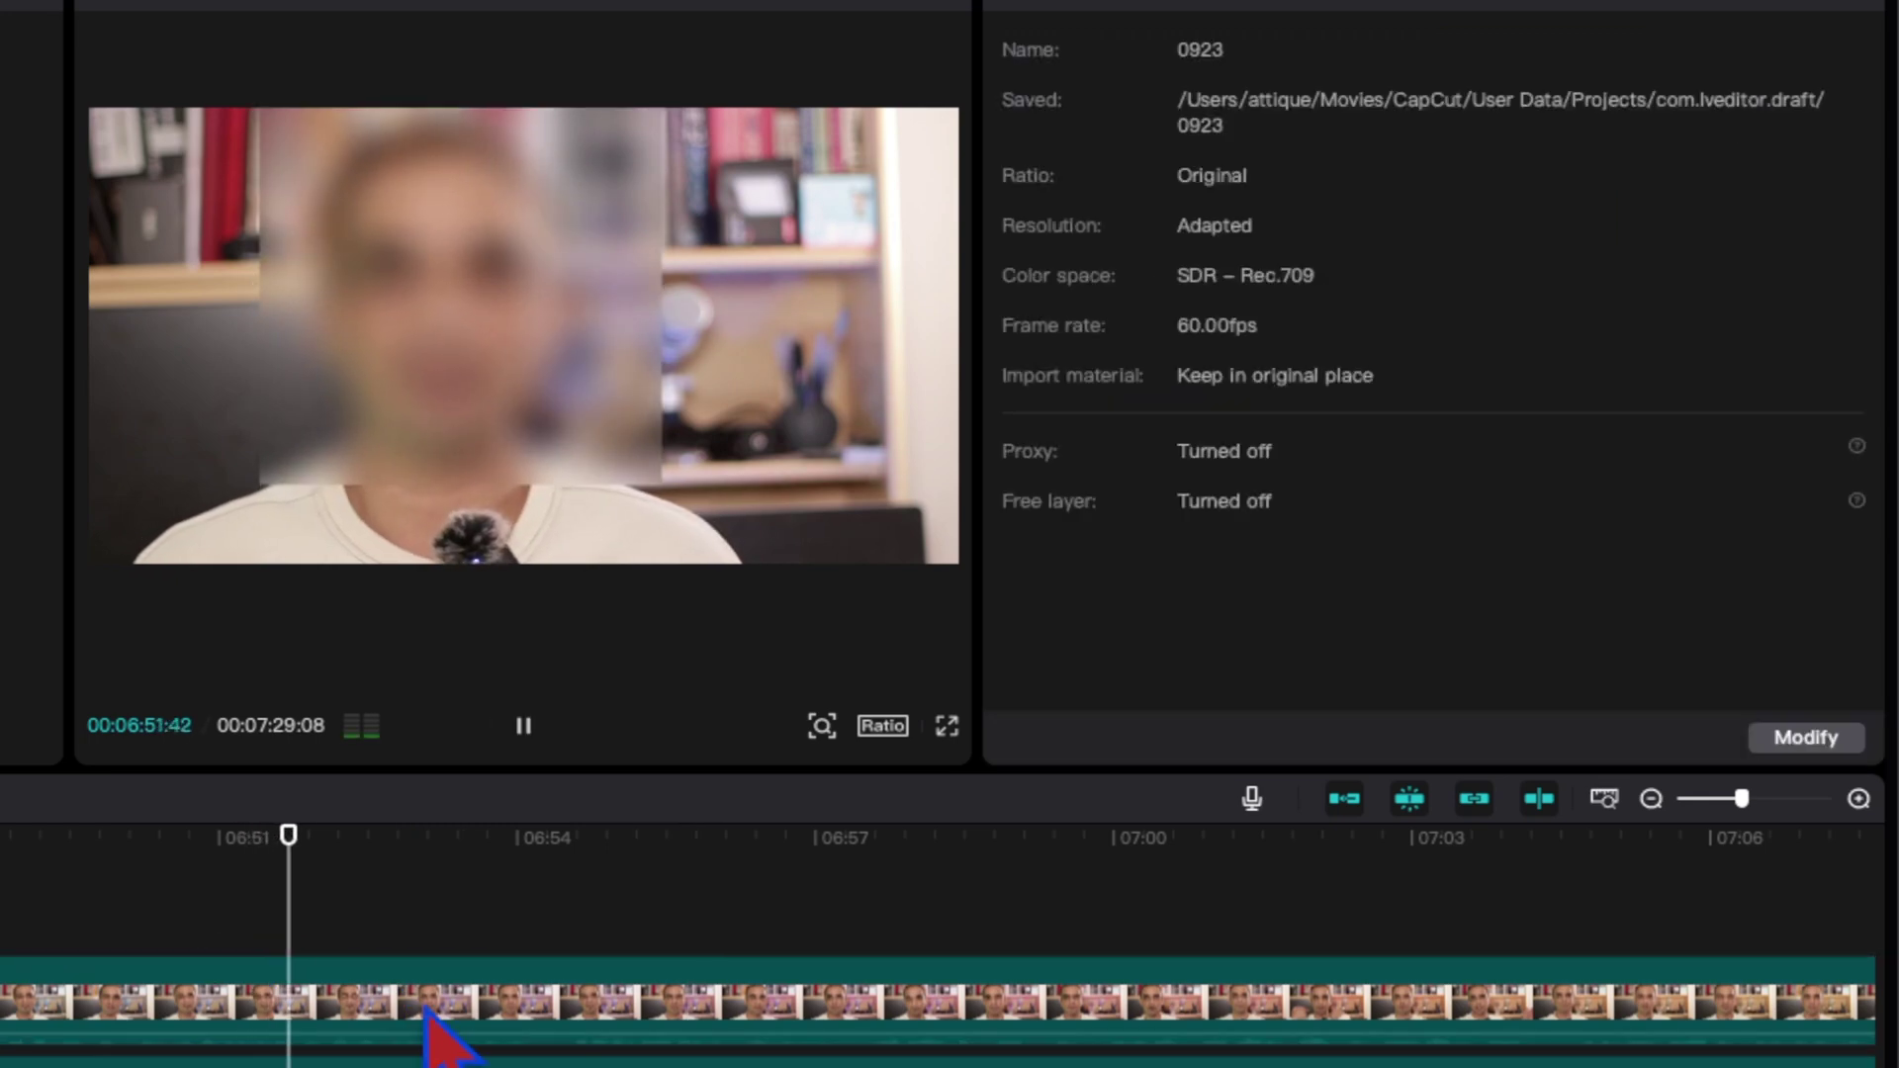
pyautogui.click(435, 1029)
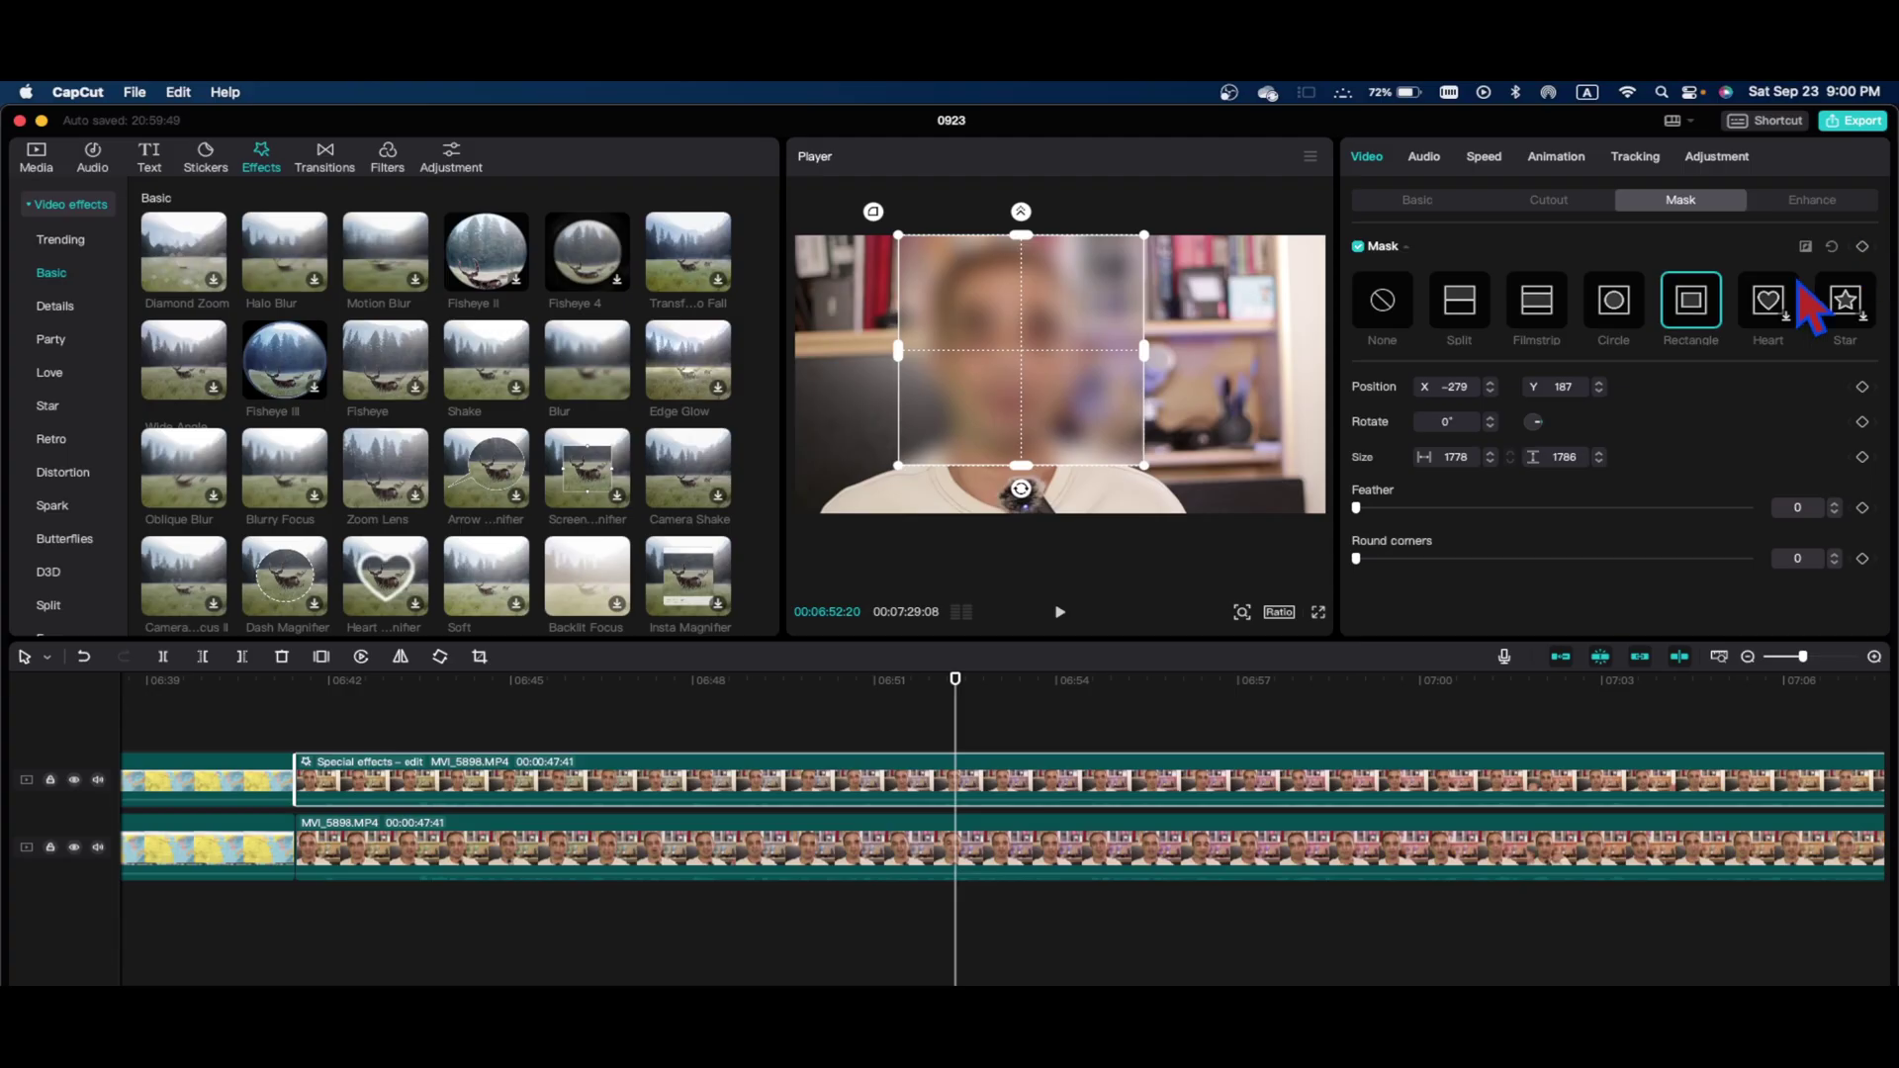